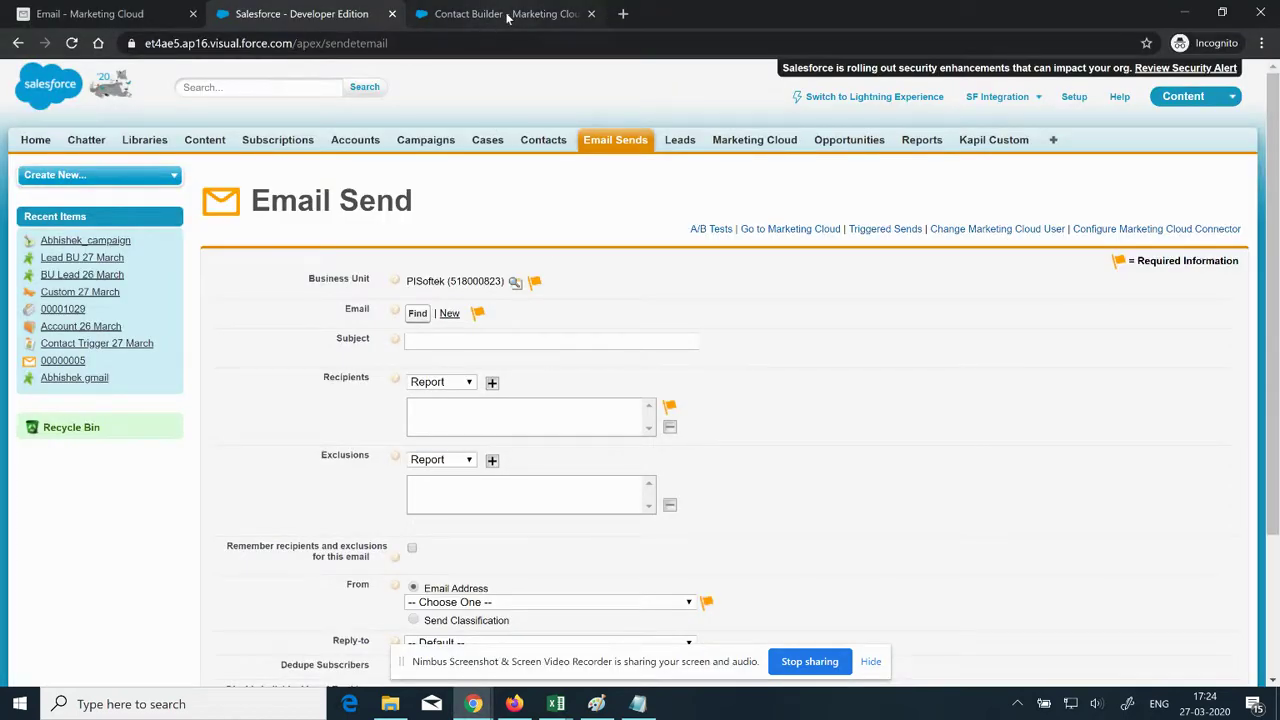
Step: Open the PISoftek Salesforce data source's detail page under Contact Builder's Data Sources
{"action": "key", "text": "alt+Tab"}
{"action": "key", "text": "alt+Tab"}
{"action": "left_click", "coordinate": [472, 15]}
{"action": "left_click", "coordinate": [400, 80]}
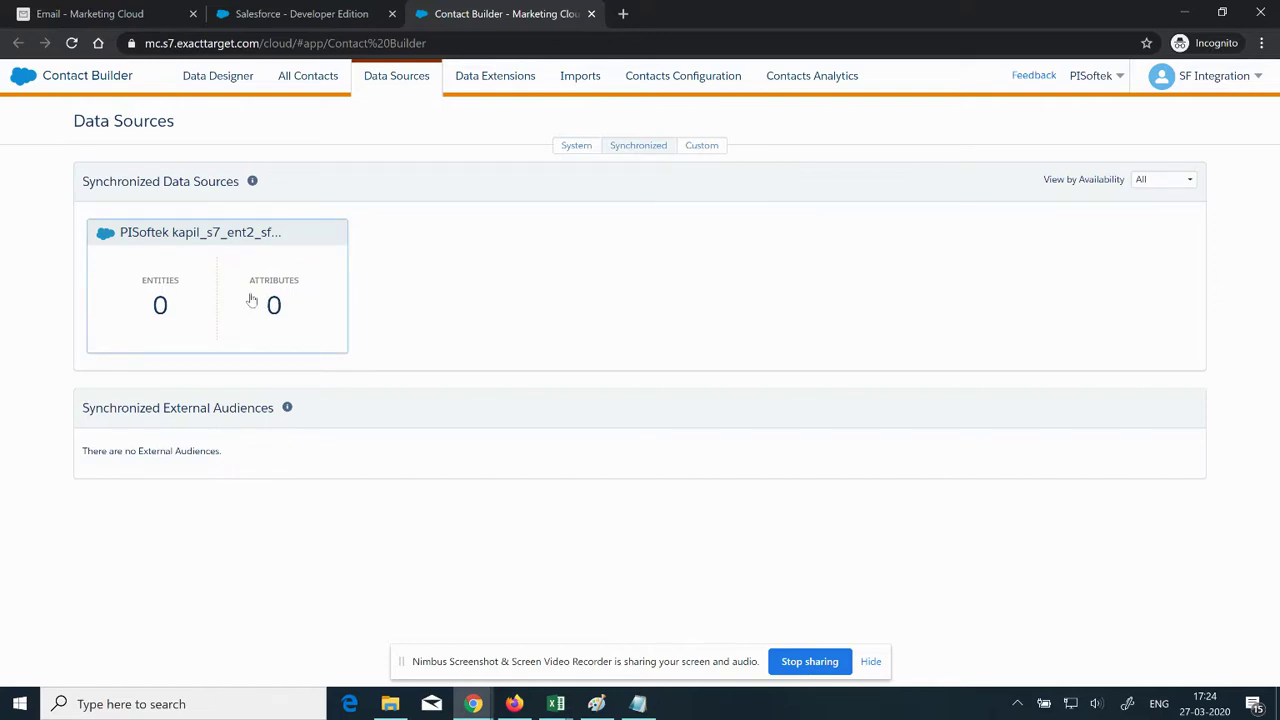
{"action": "left_click", "coordinate": [252, 301]}
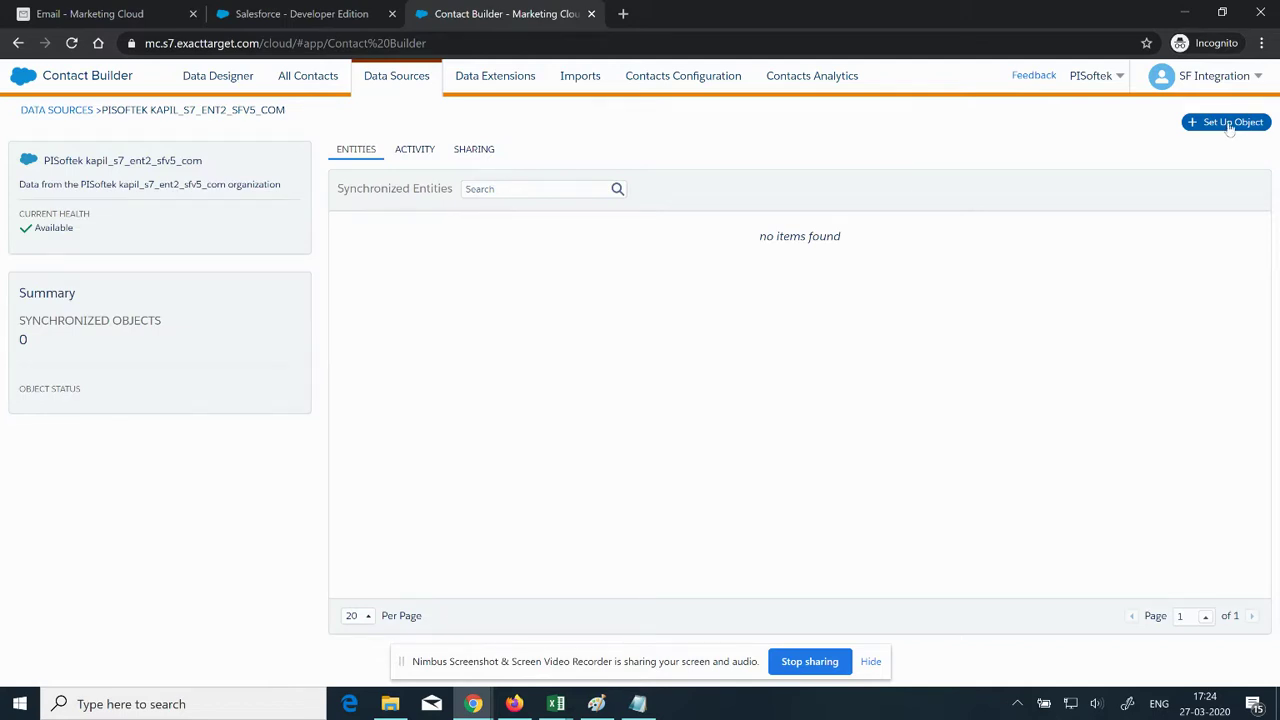
Step: Set up the User object for synchronization with default fields, and confirm it
{"action": "left_click", "coordinate": [1229, 126]}
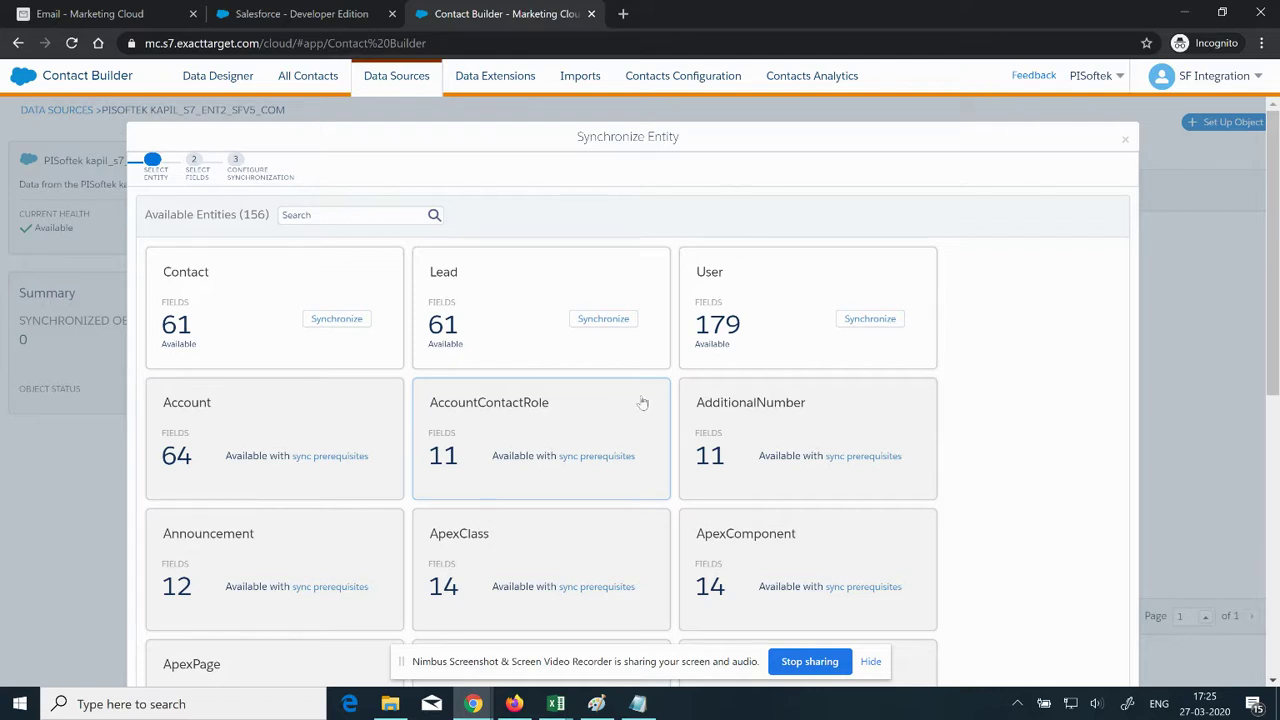
{"action": "left_click", "coordinate": [870, 319]}
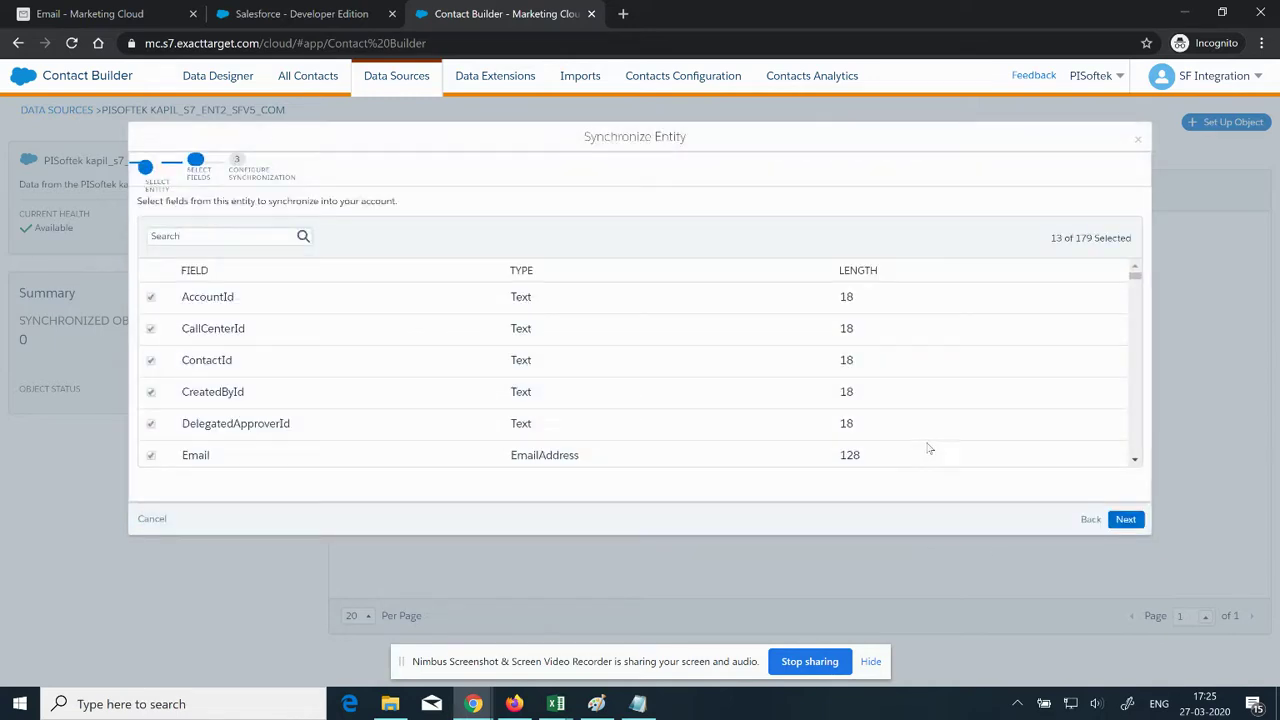
{"action": "left_click", "coordinate": [1124, 519]}
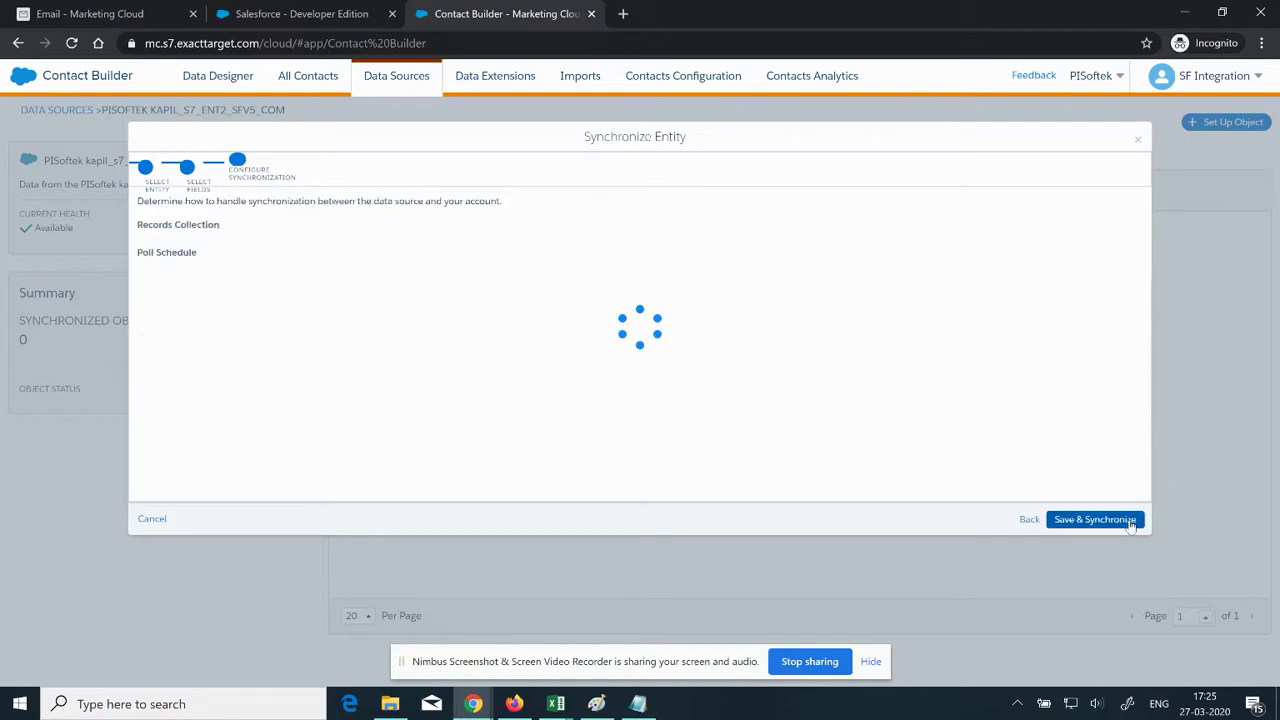
{"action": "left_click", "coordinate": [1106, 520]}
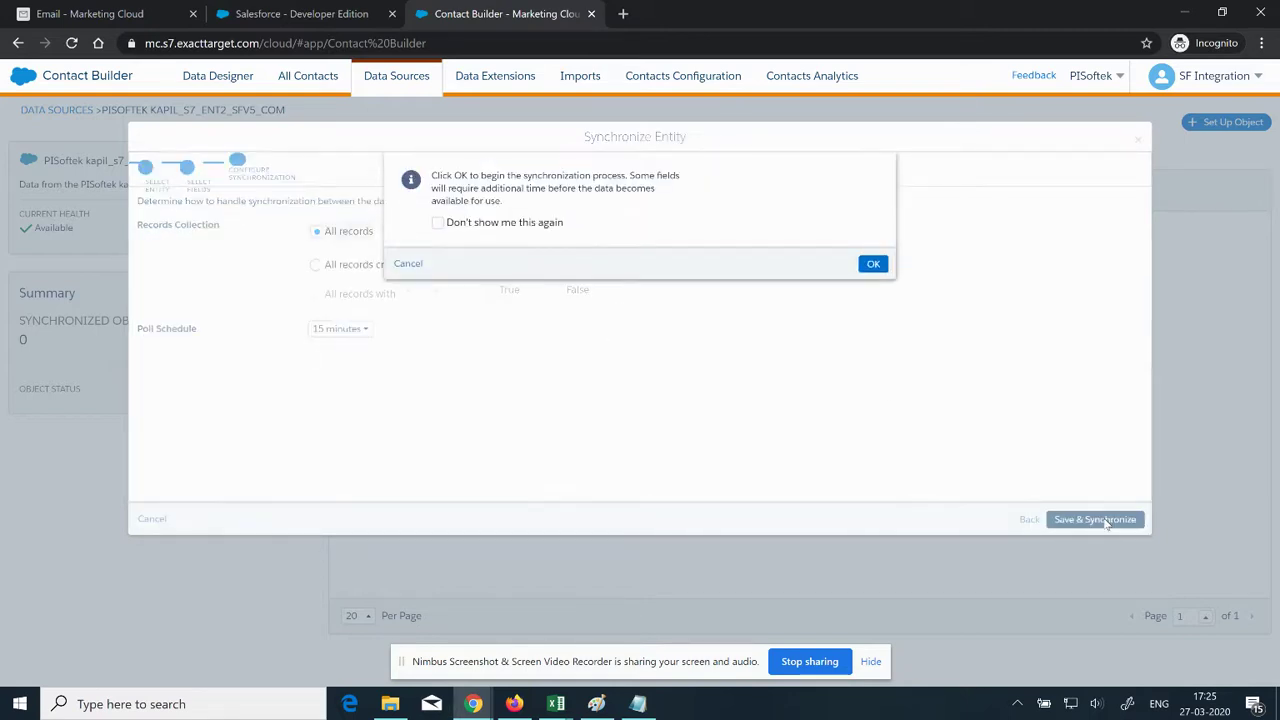
{"action": "left_click", "coordinate": [873, 264]}
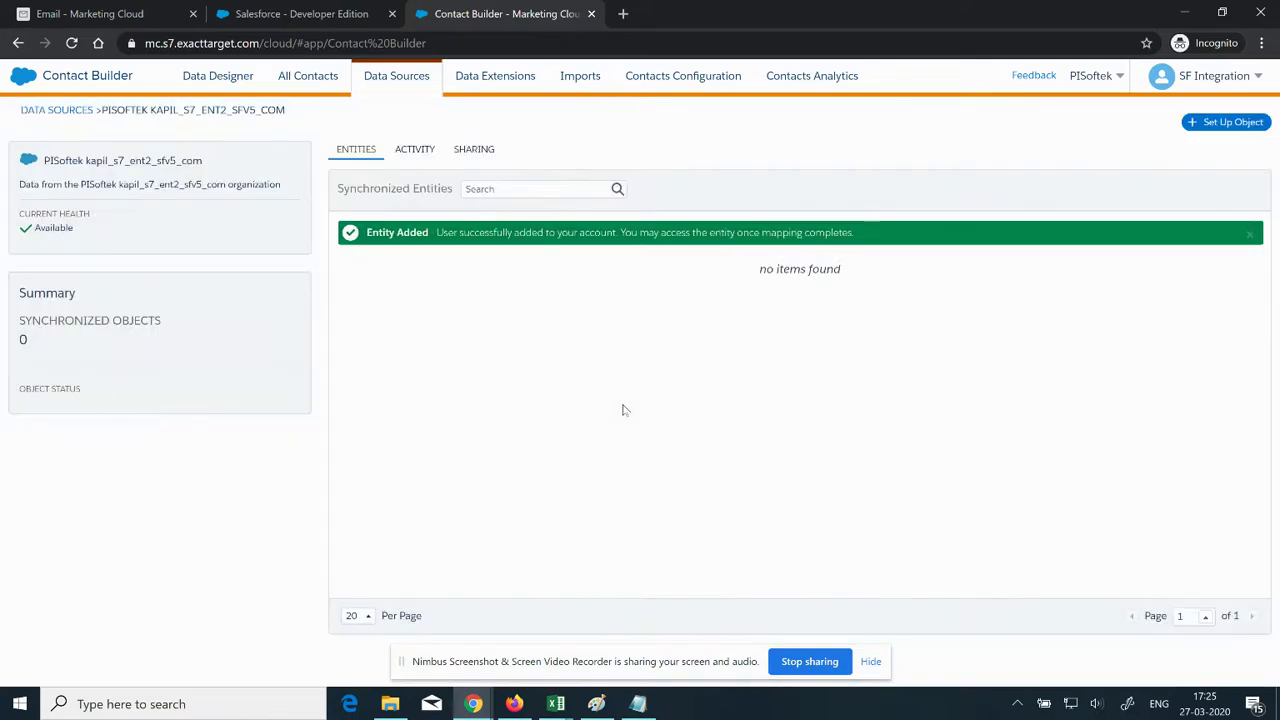
Step: Set up the Lead object as a second synchronized entity and save it
{"action": "left_click", "coordinate": [1228, 122]}
{"action": "left_click", "coordinate": [603, 319]}
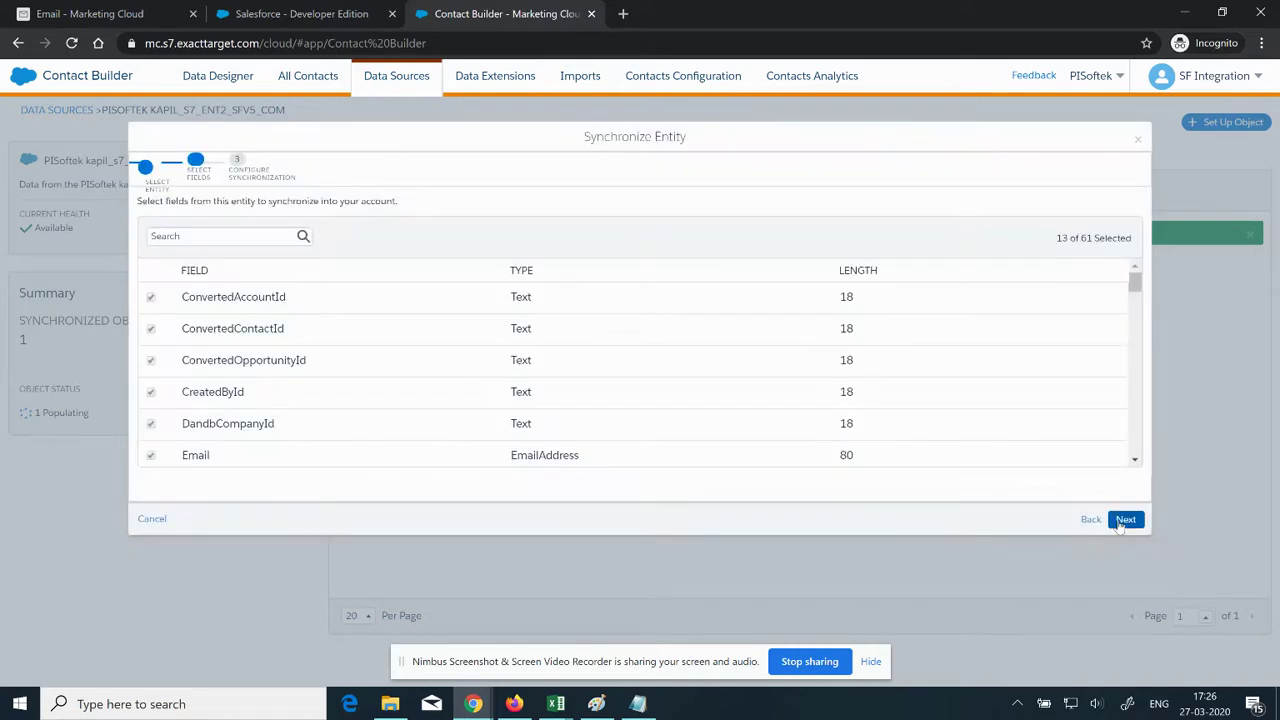
{"action": "left_click", "coordinate": [1120, 523]}
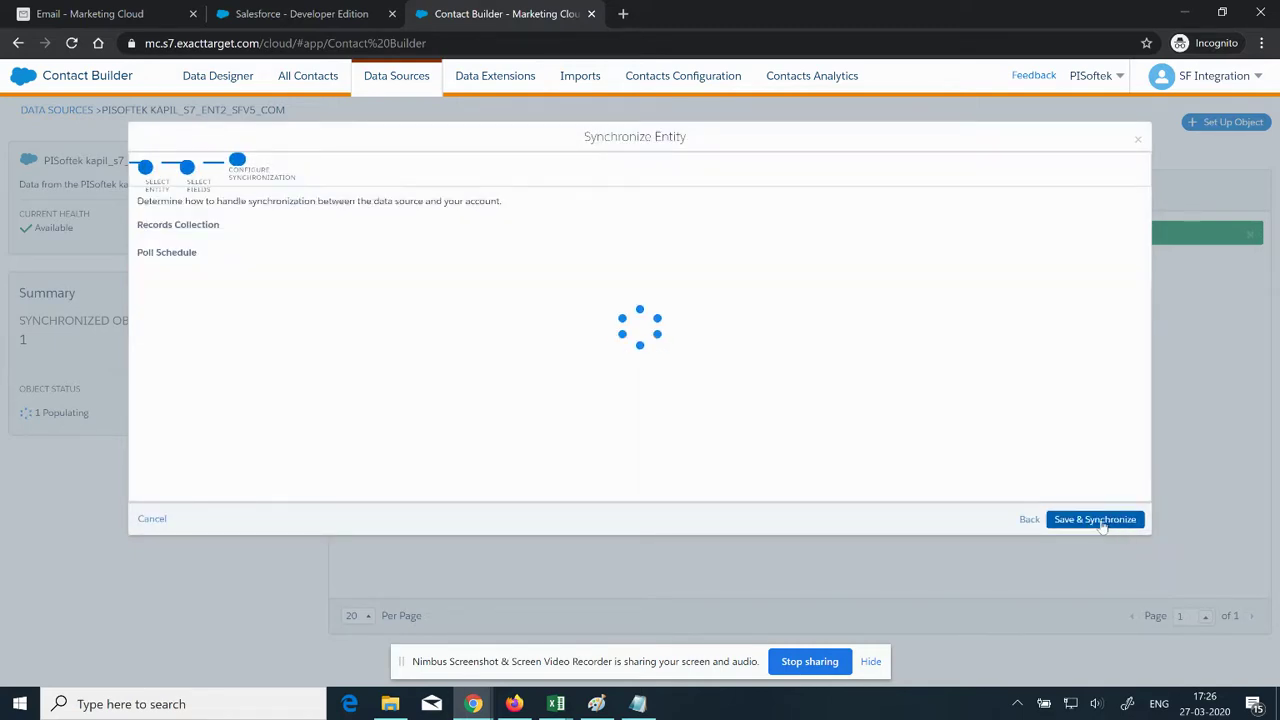
{"action": "left_click", "coordinate": [1096, 520]}
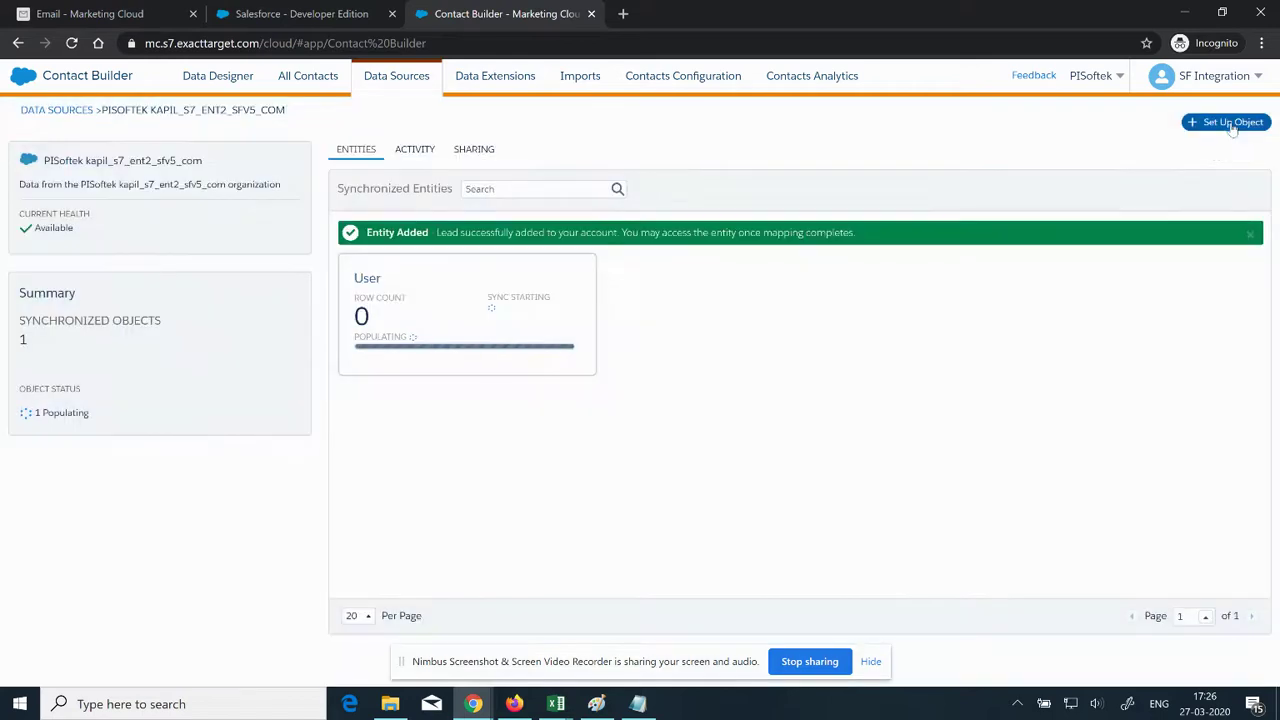
Step: Set up the Contact object as the third synchronized entity and save it
{"action": "left_click", "coordinate": [1230, 123]}
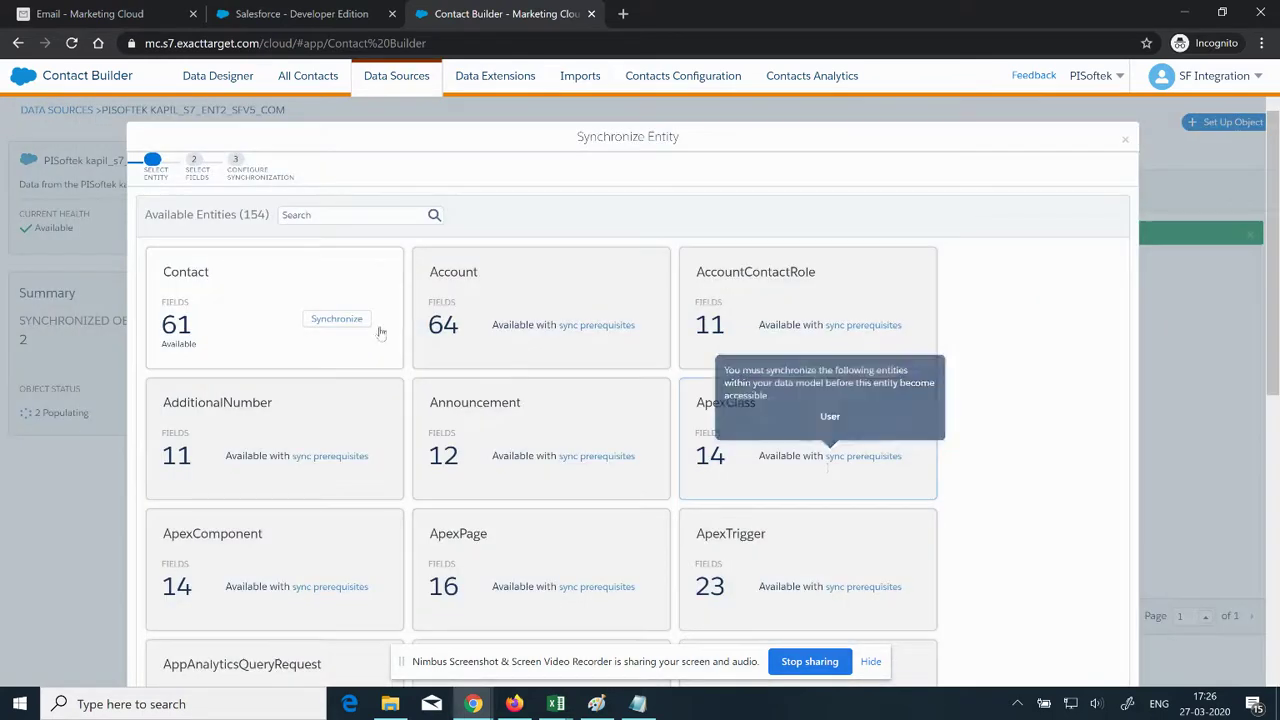
{"action": "left_click", "coordinate": [336, 319]}
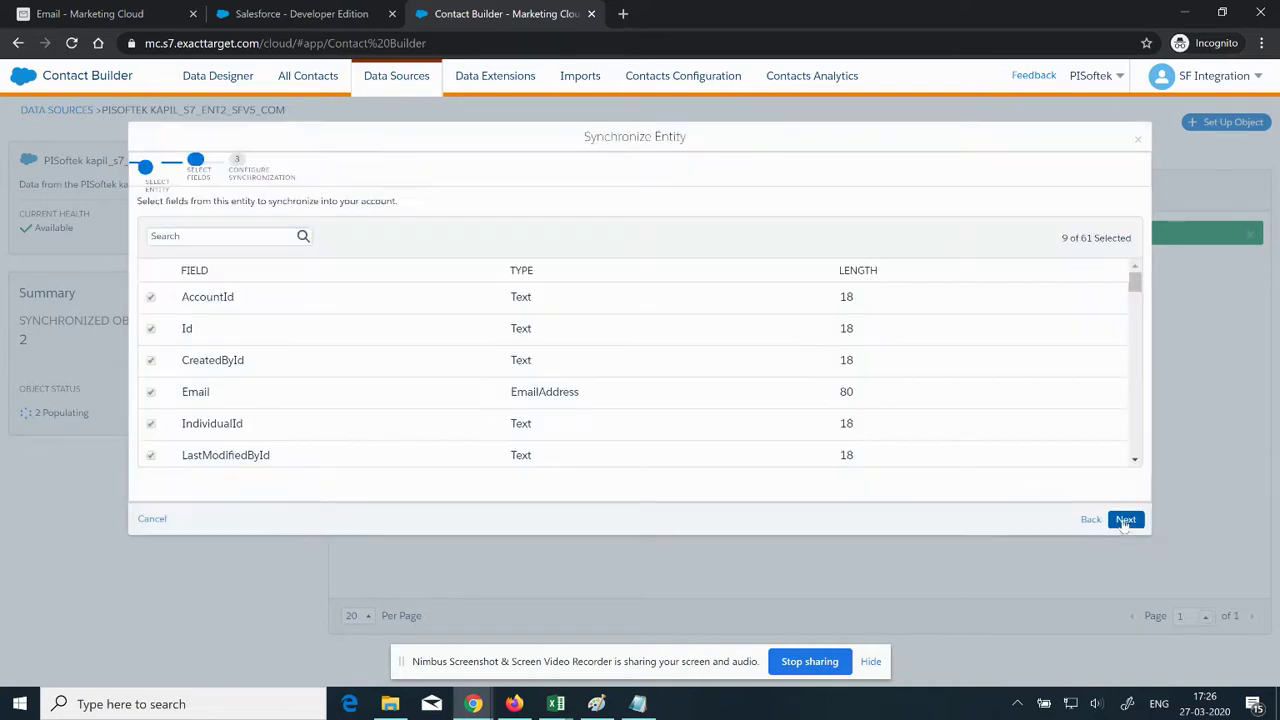
{"action": "left_click", "coordinate": [1125, 520]}
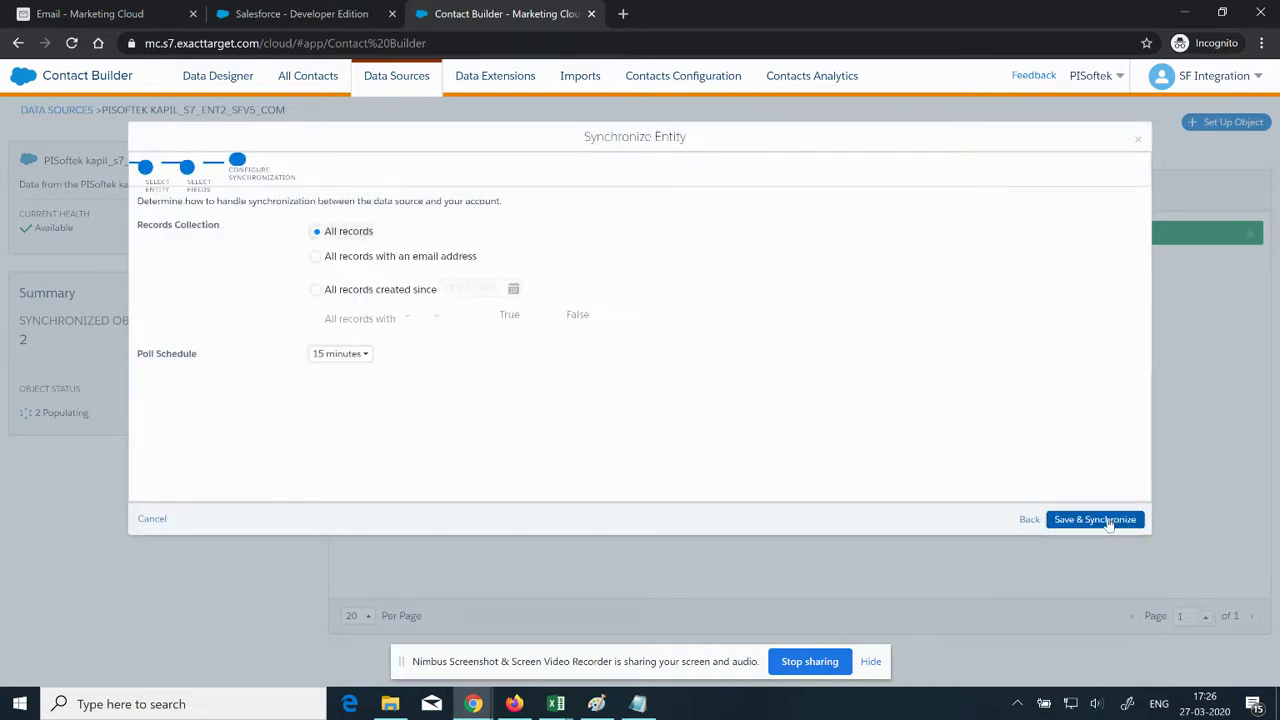
{"action": "left_click", "coordinate": [1105, 520]}
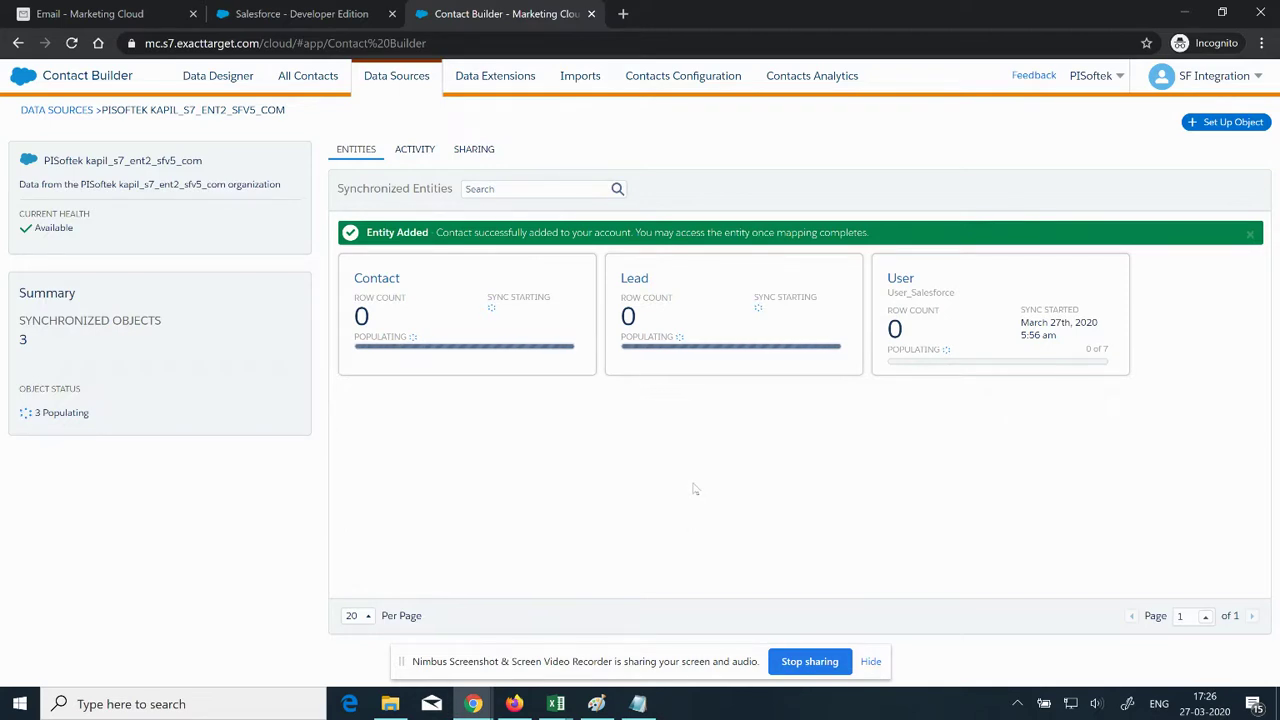
{"action": "left_click", "coordinate": [105, 13]}
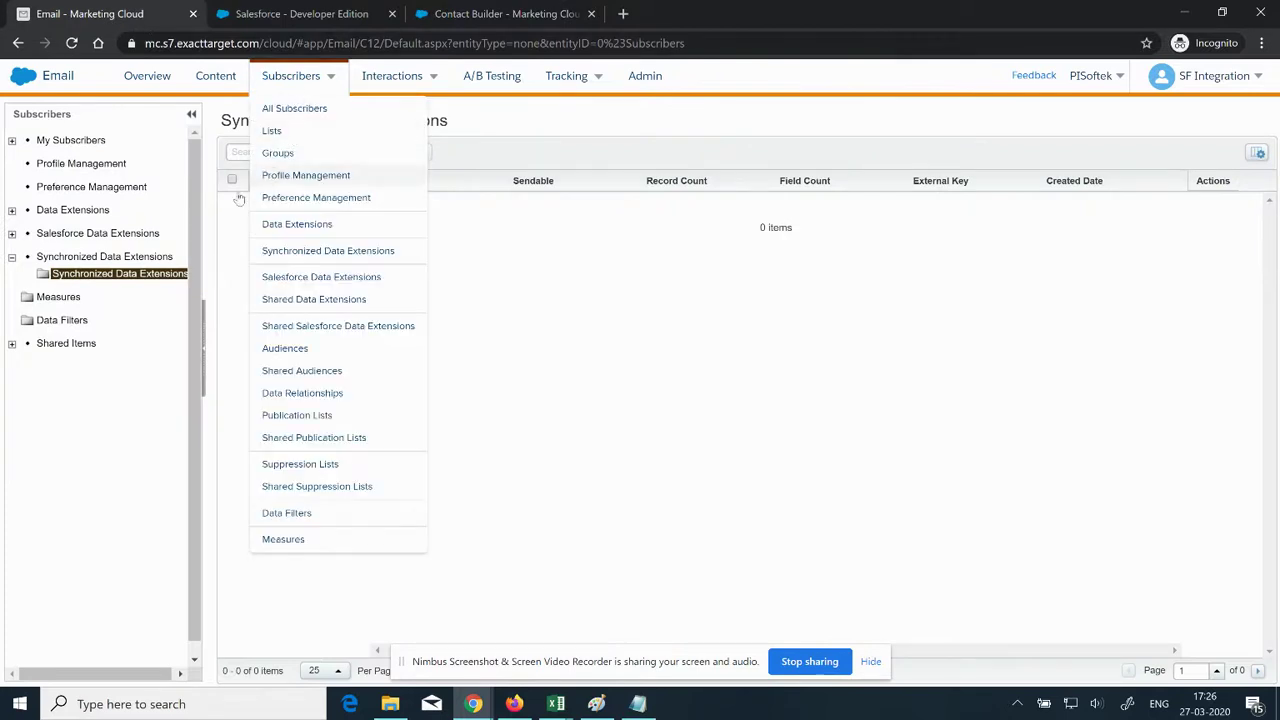
Step: Reload the still-empty Synchronized Data Extensions folder, then return to the Salesforce Email Send page
{"action": "left_click", "coordinate": [132, 281]}
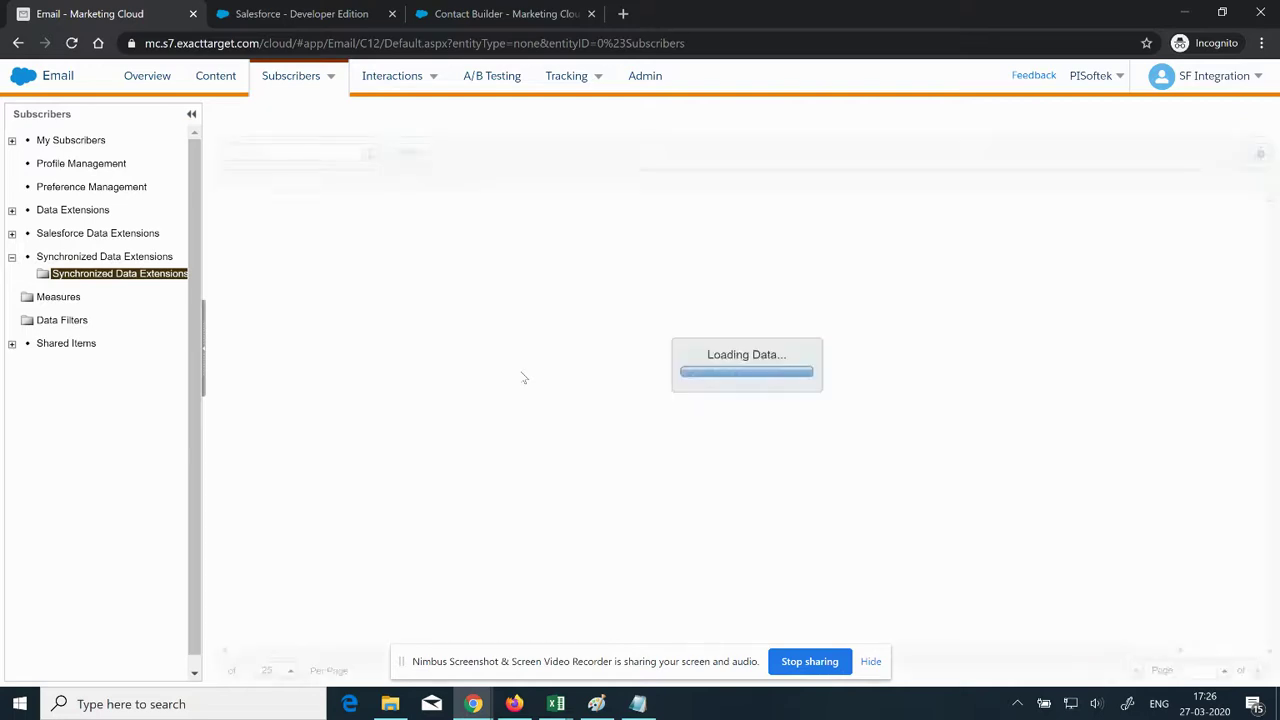
{"action": "key", "text": "alt+Tab"}
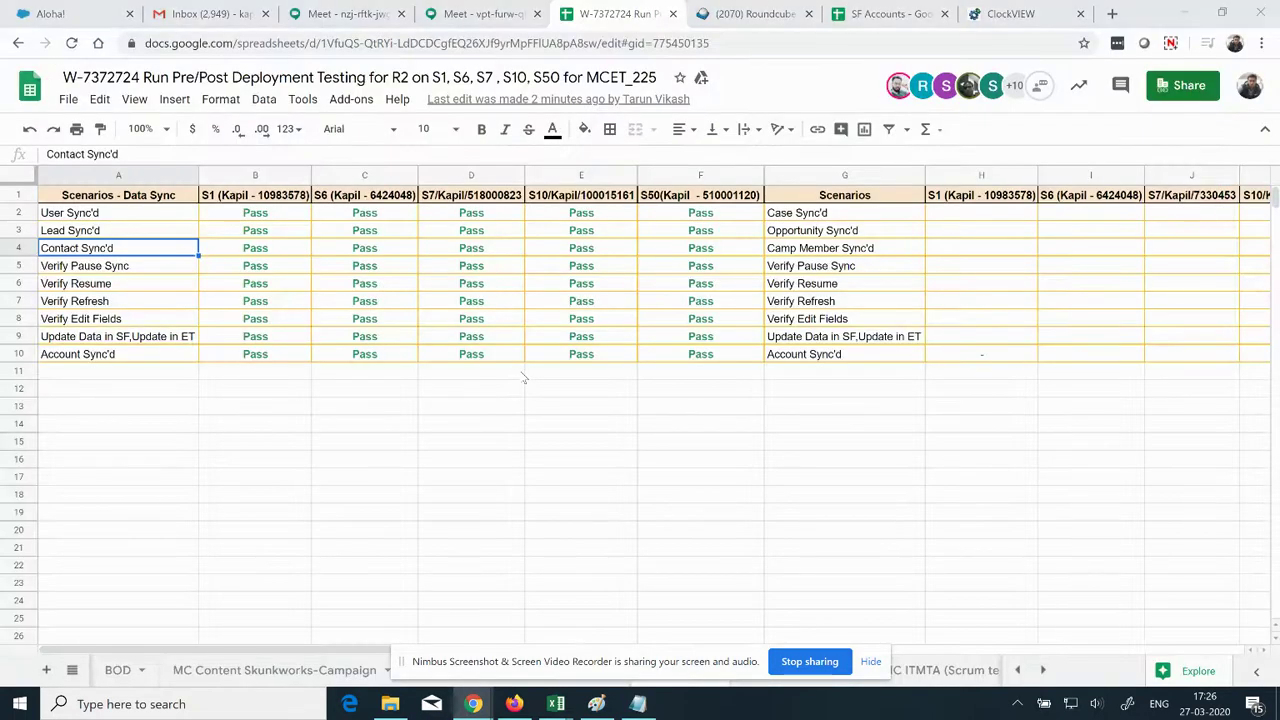
{"action": "key", "text": "alt+Tab"}
{"action": "left_click", "coordinate": [312, 15]}
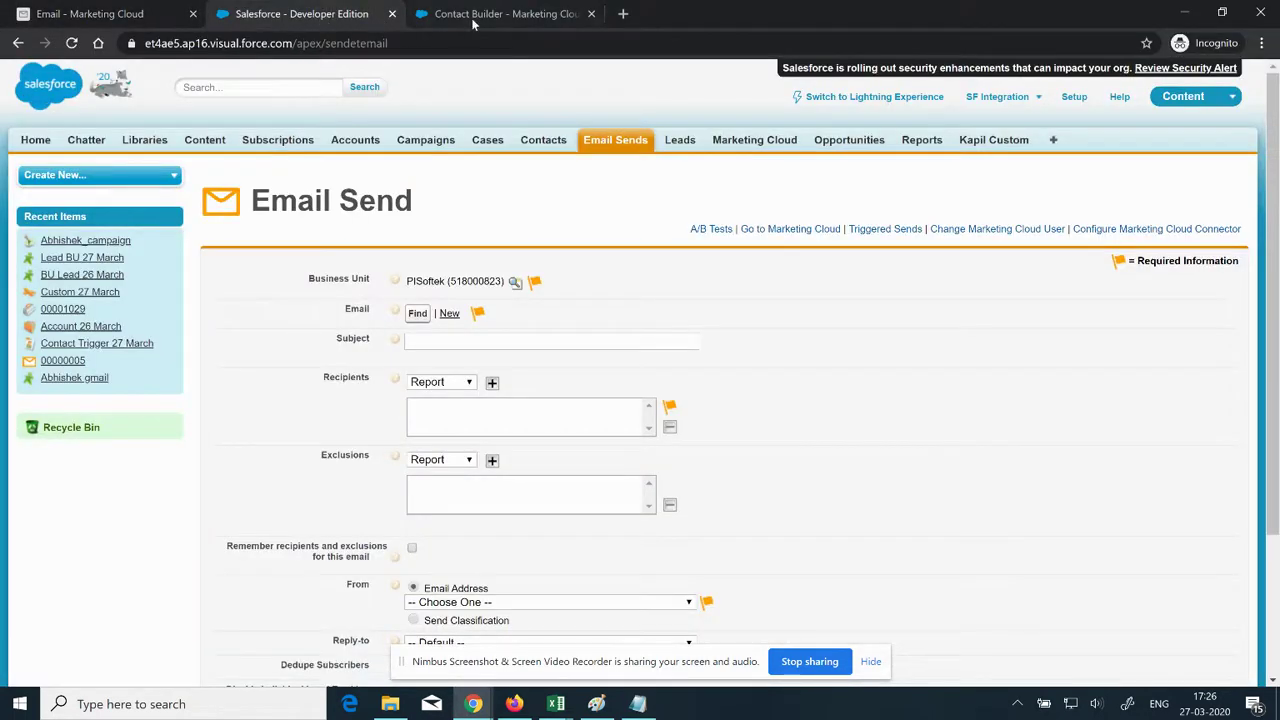
Step: Check Contact Builder's sync progress, where User now shows 7 synchronized rows
{"action": "left_click", "coordinate": [476, 16]}
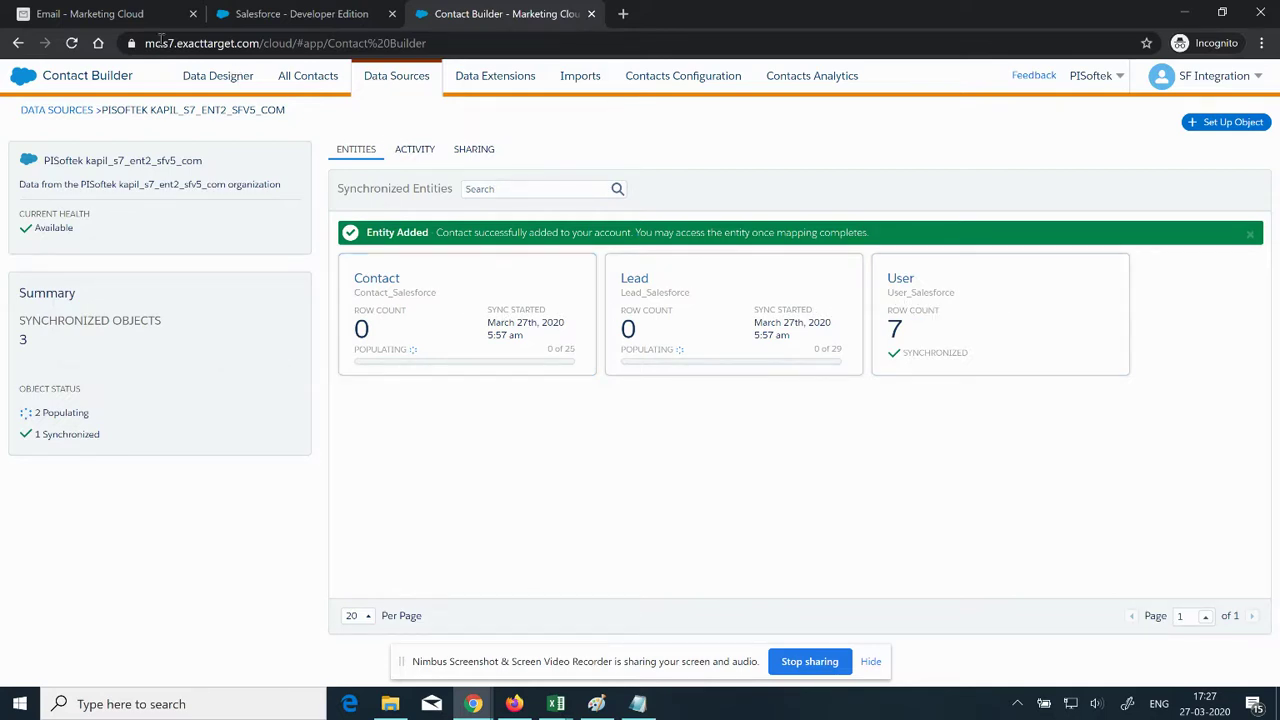
{"action": "left_click", "coordinate": [104, 14]}
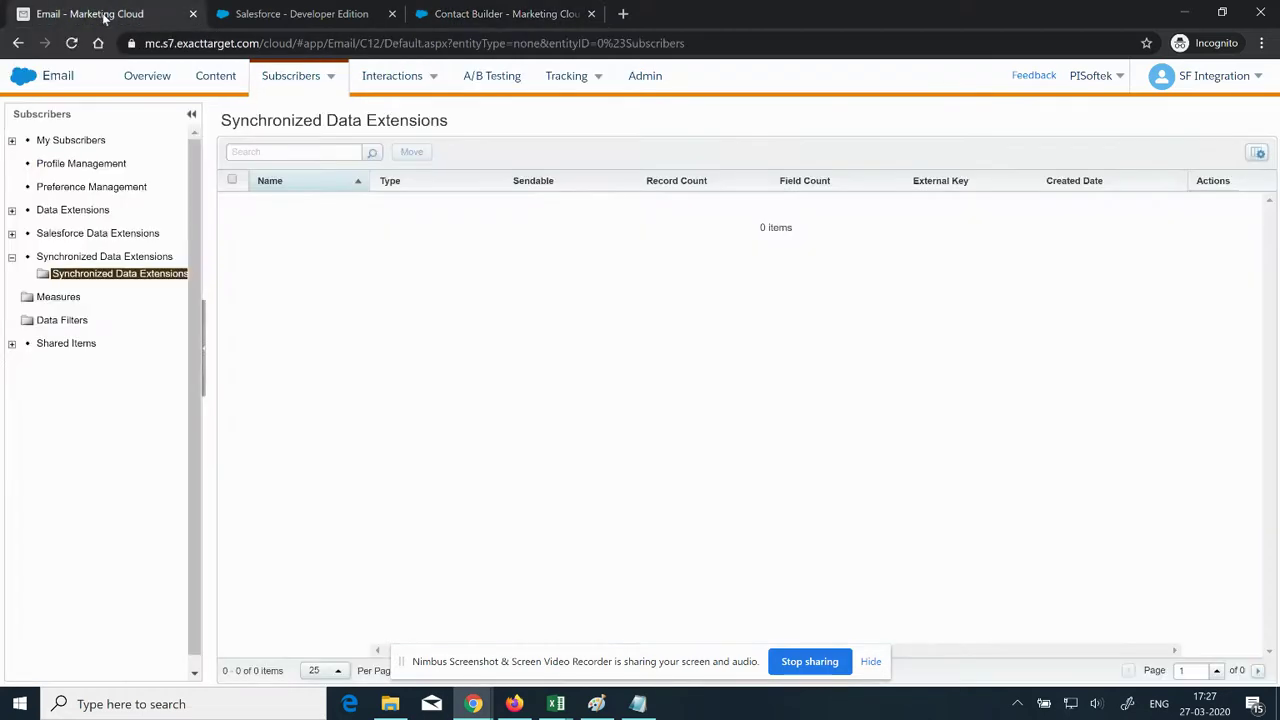
Step: Confirm User_Salesforce is listed in Synchronized Data Extensions with a record count of 7
{"action": "left_click", "coordinate": [124, 275]}
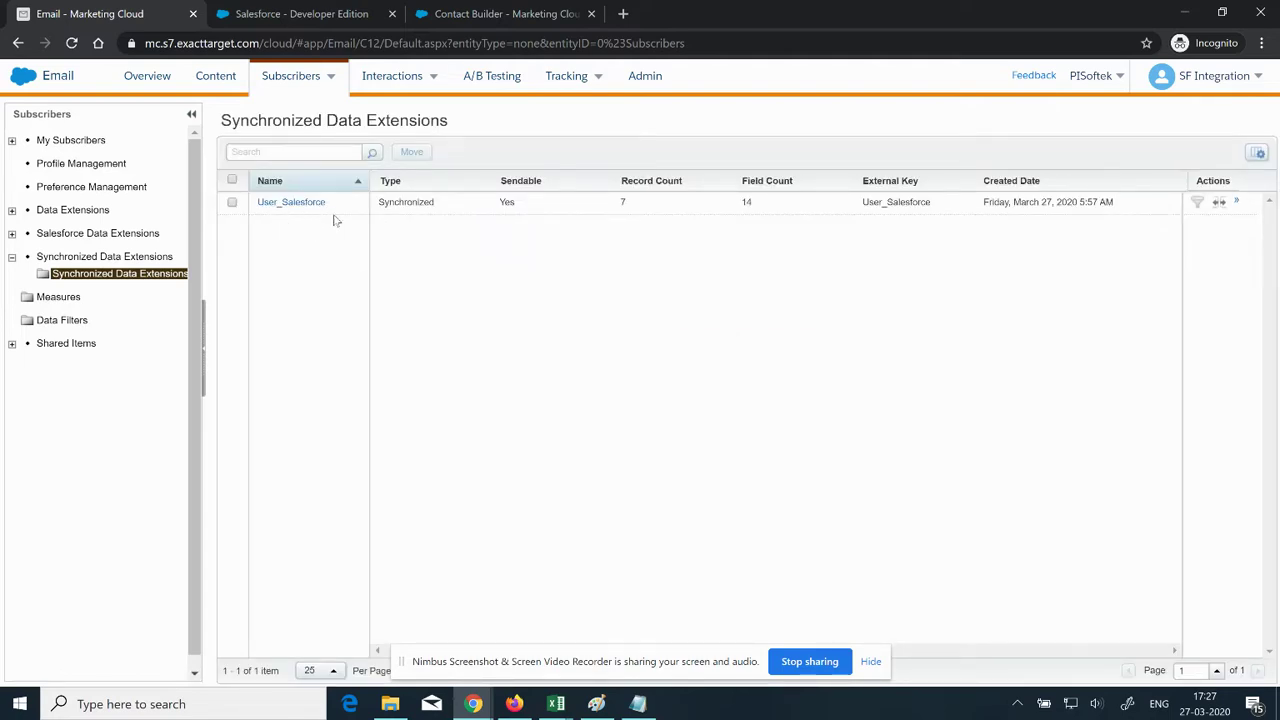
{"action": "double_click", "coordinate": [623, 203]}
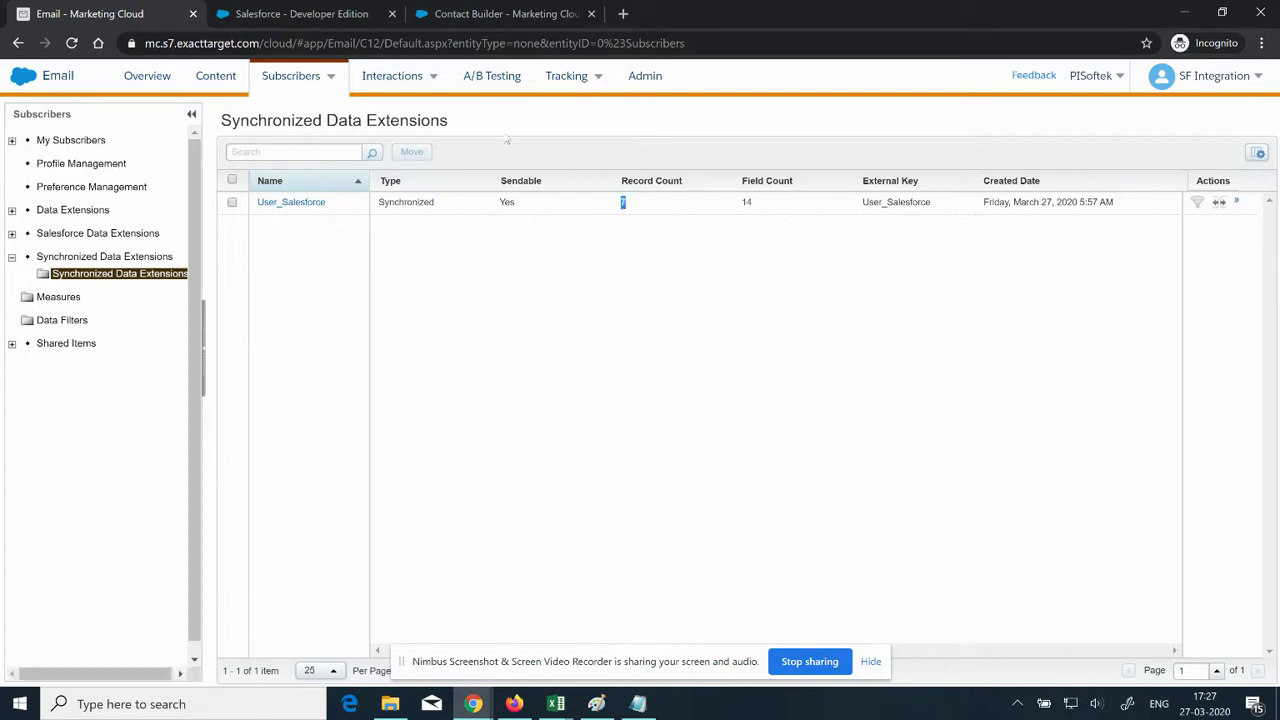
{"action": "left_click", "coordinate": [468, 15]}
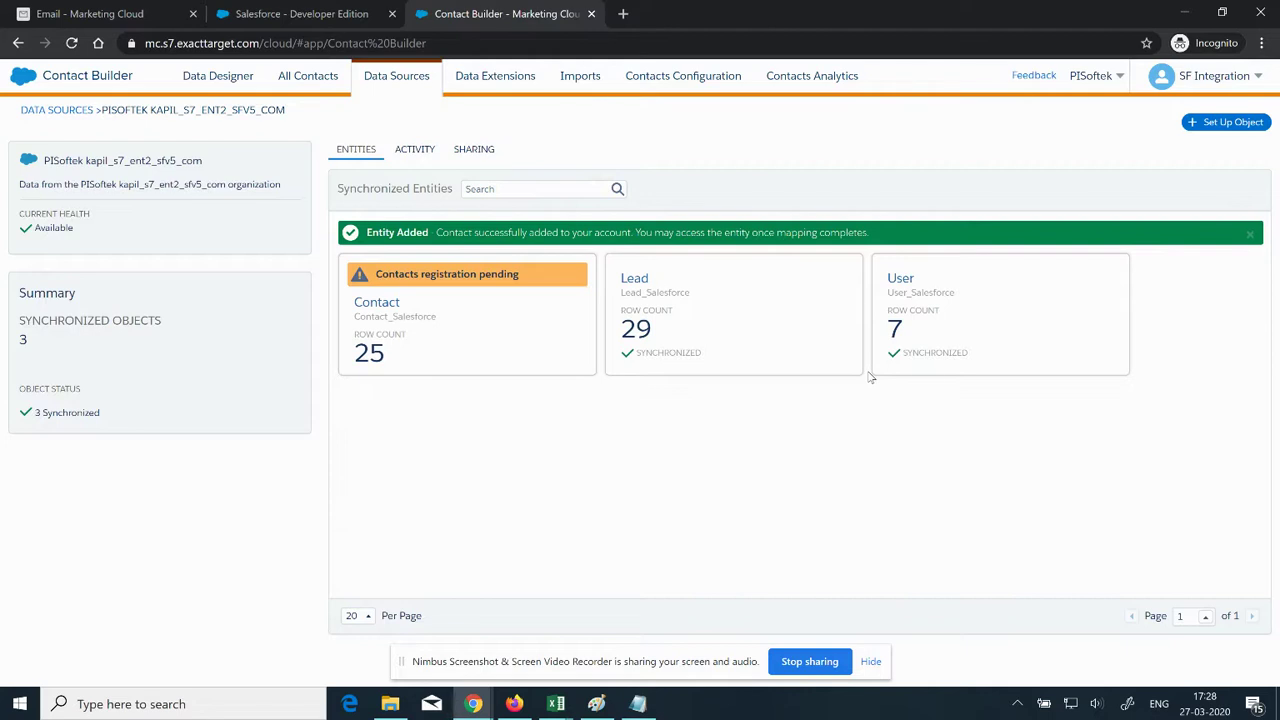
Step: Refresh Synchronized Data Extensions and check Contact_Salesforce (25) and Lead_Salesforce (29) record counts
{"action": "left_click", "coordinate": [112, 14]}
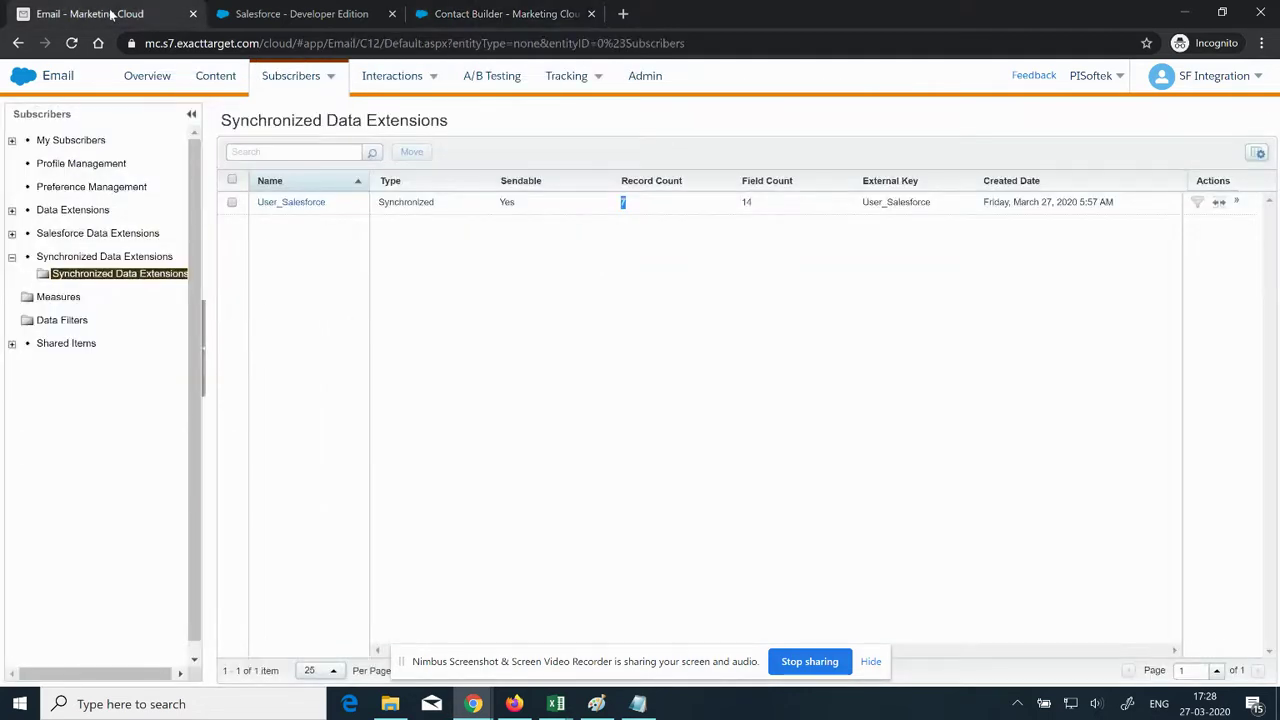
{"action": "left_click", "coordinate": [122, 275]}
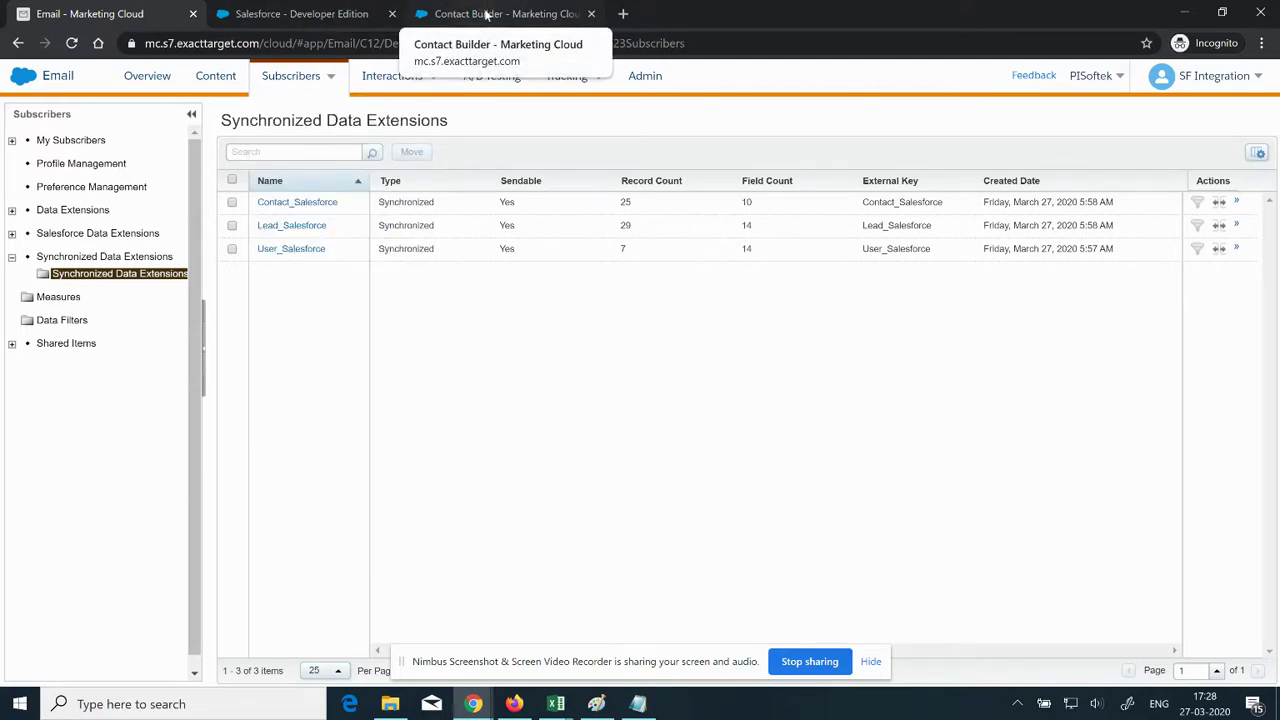
{"action": "double_click", "coordinate": [625, 202]}
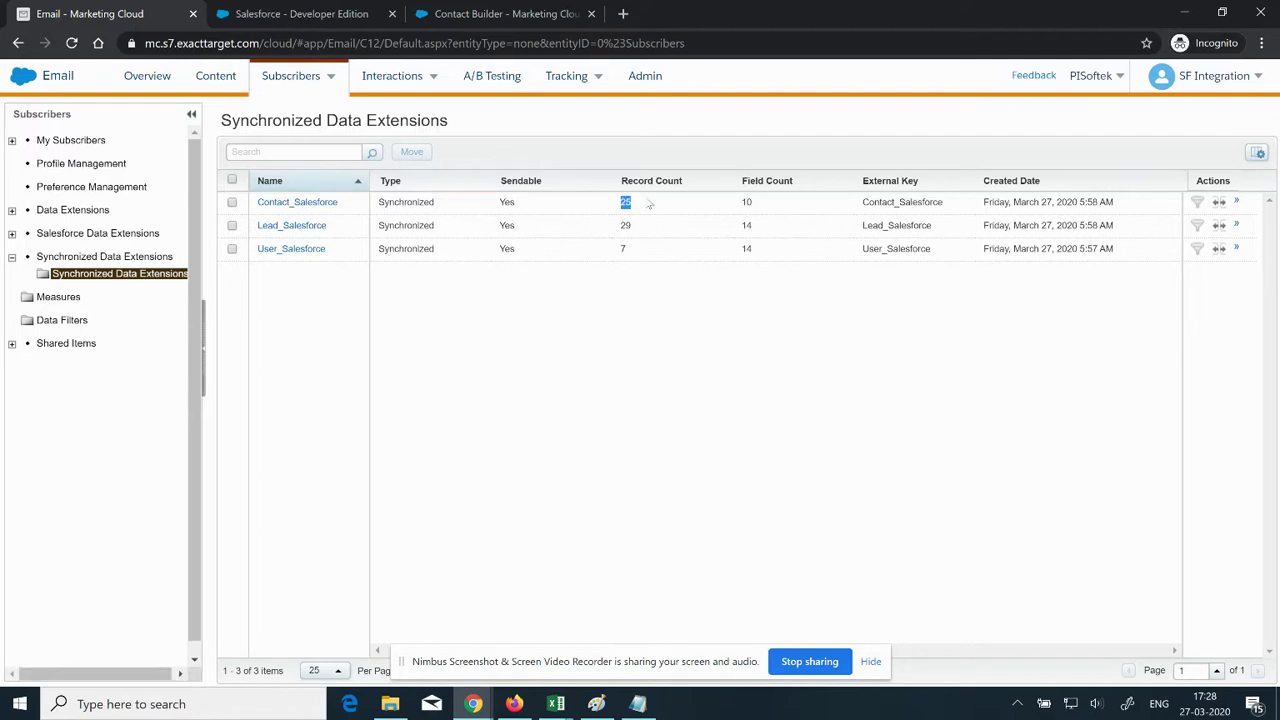
{"action": "double_click", "coordinate": [625, 226]}
{"action": "left_click", "coordinate": [507, 13]}
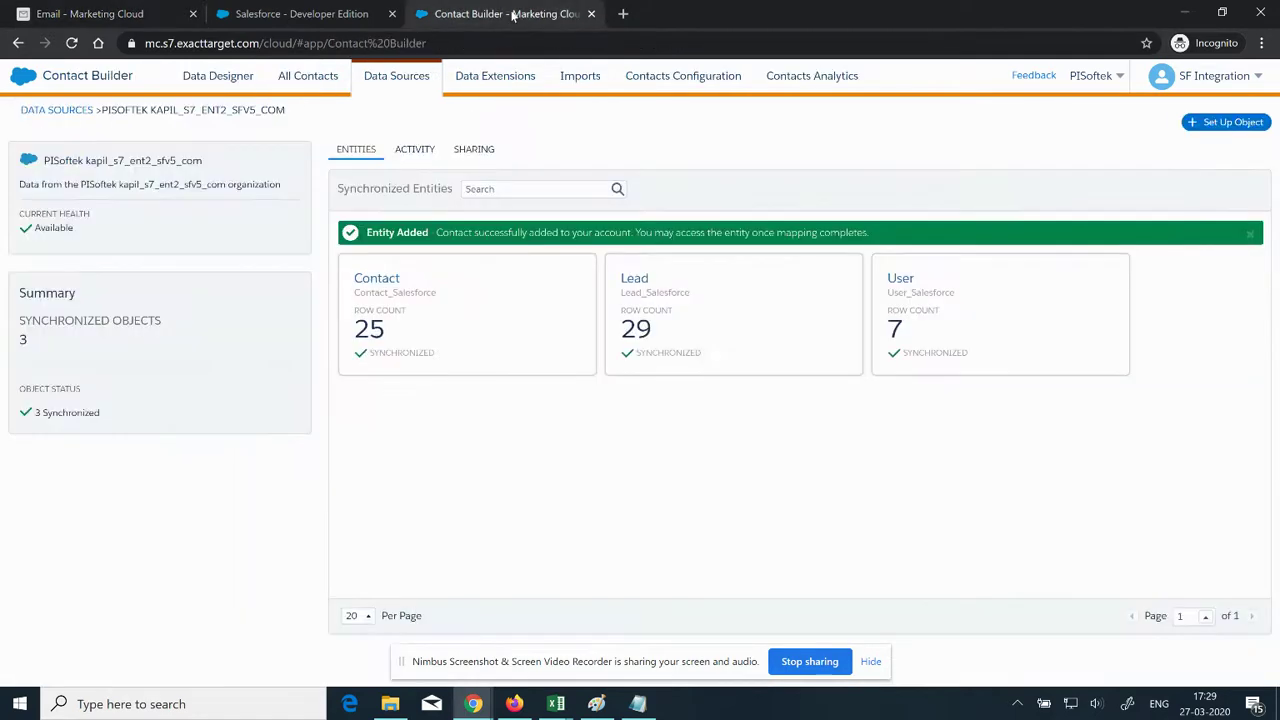
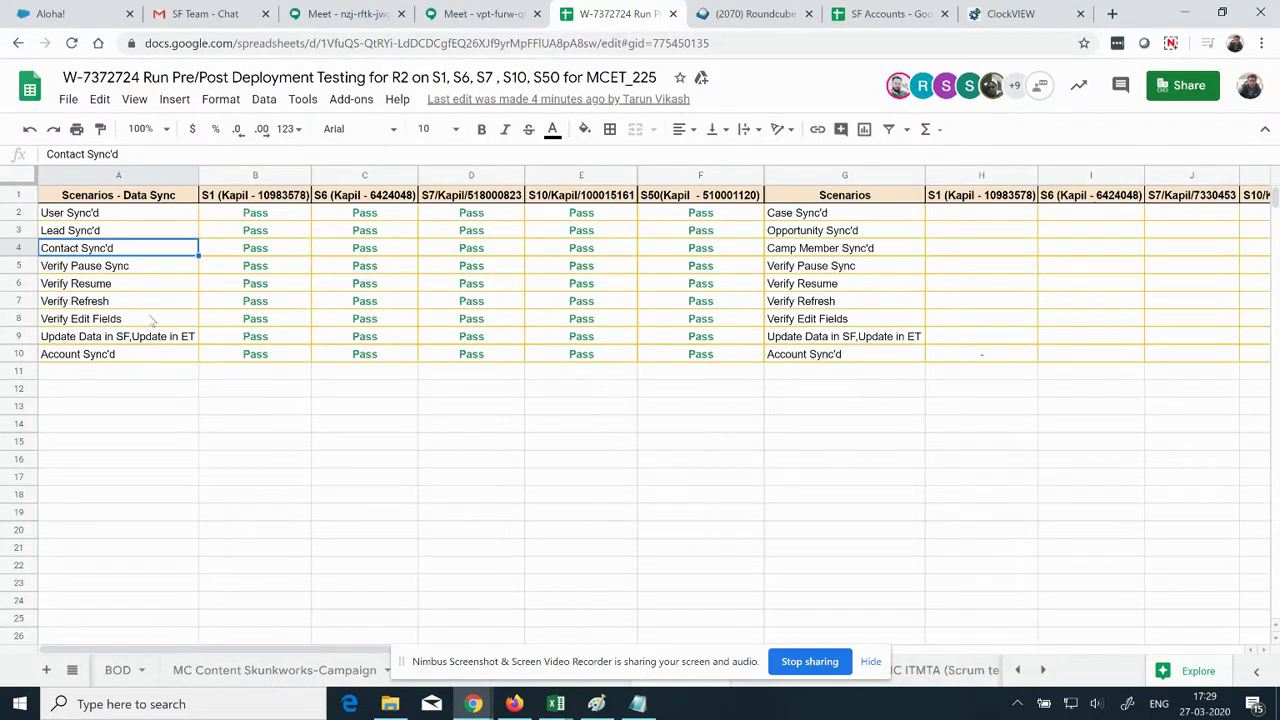
Step: Pick the Verify Edit Fields scenario in the tracker, then open Contact_Salesforce's details in Contact Builder
{"action": "left_click_drag", "start_coordinate": [124, 218], "coordinate": [127, 250]}
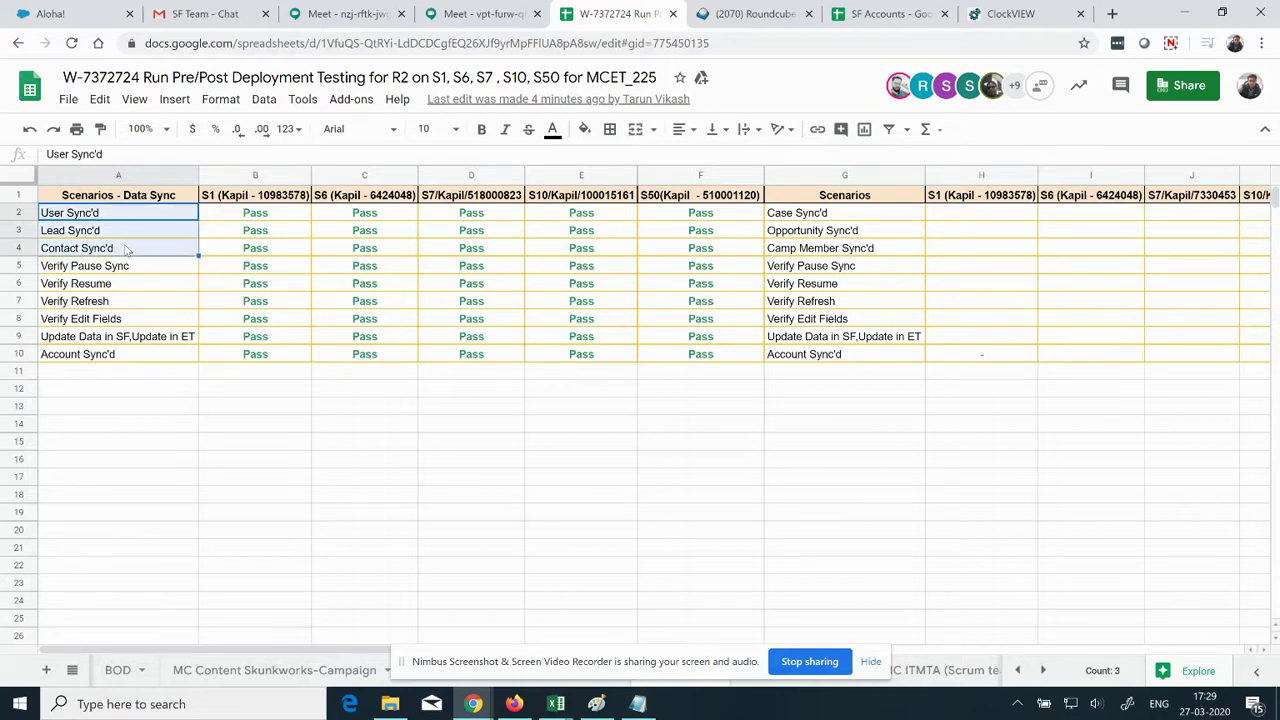
{"action": "left_click", "coordinate": [122, 322]}
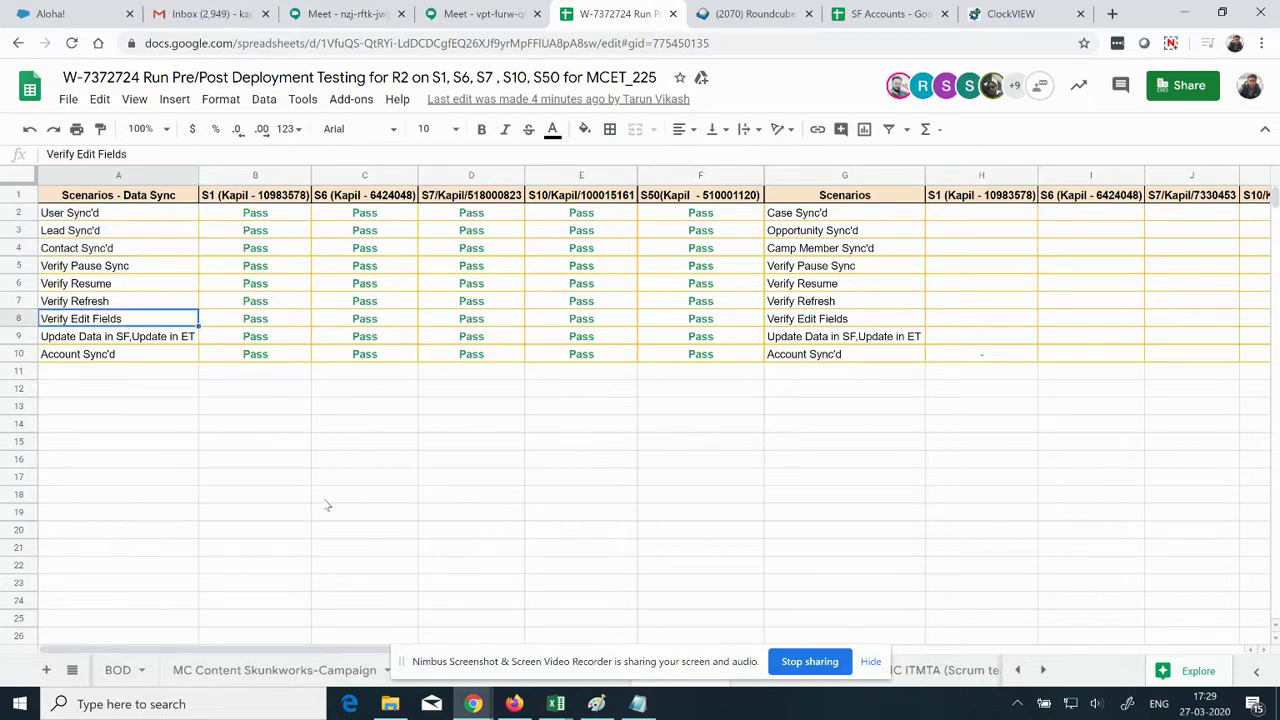
{"action": "mouse_move", "coordinate": [473, 704]}
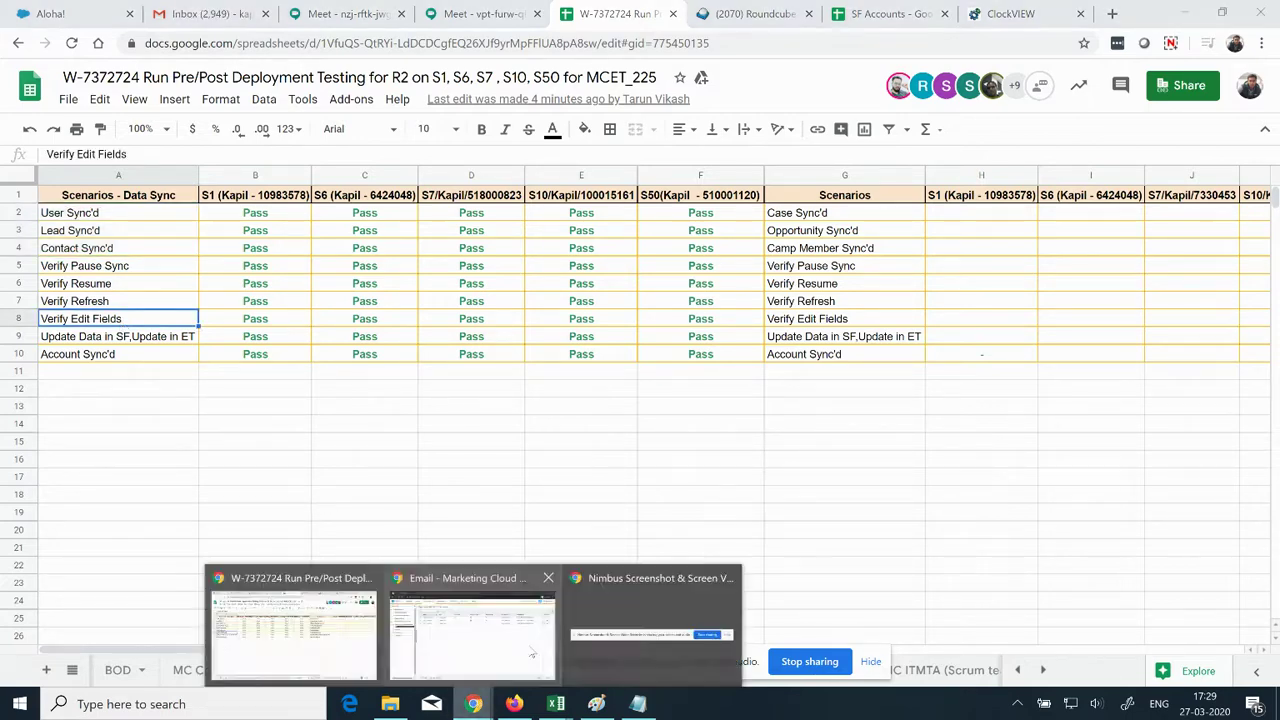
{"action": "left_click", "coordinate": [462, 632]}
{"action": "left_click", "coordinate": [475, 12]}
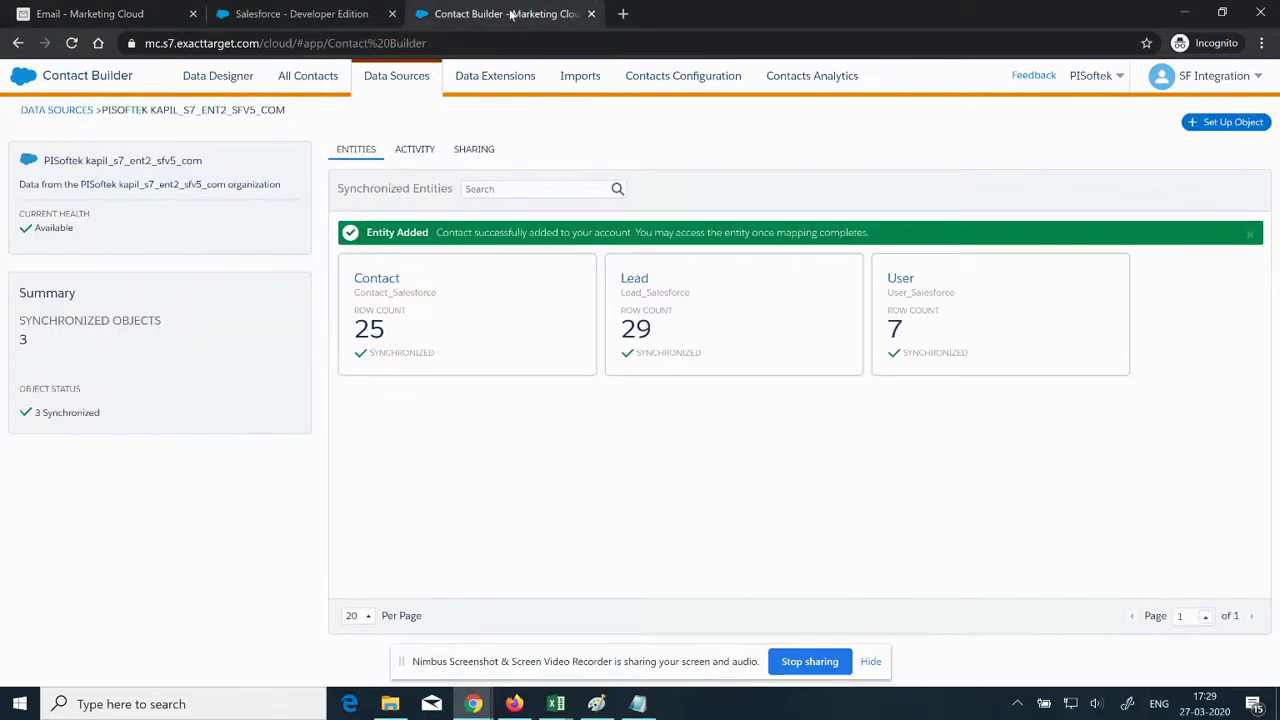
{"action": "left_click", "coordinate": [487, 321]}
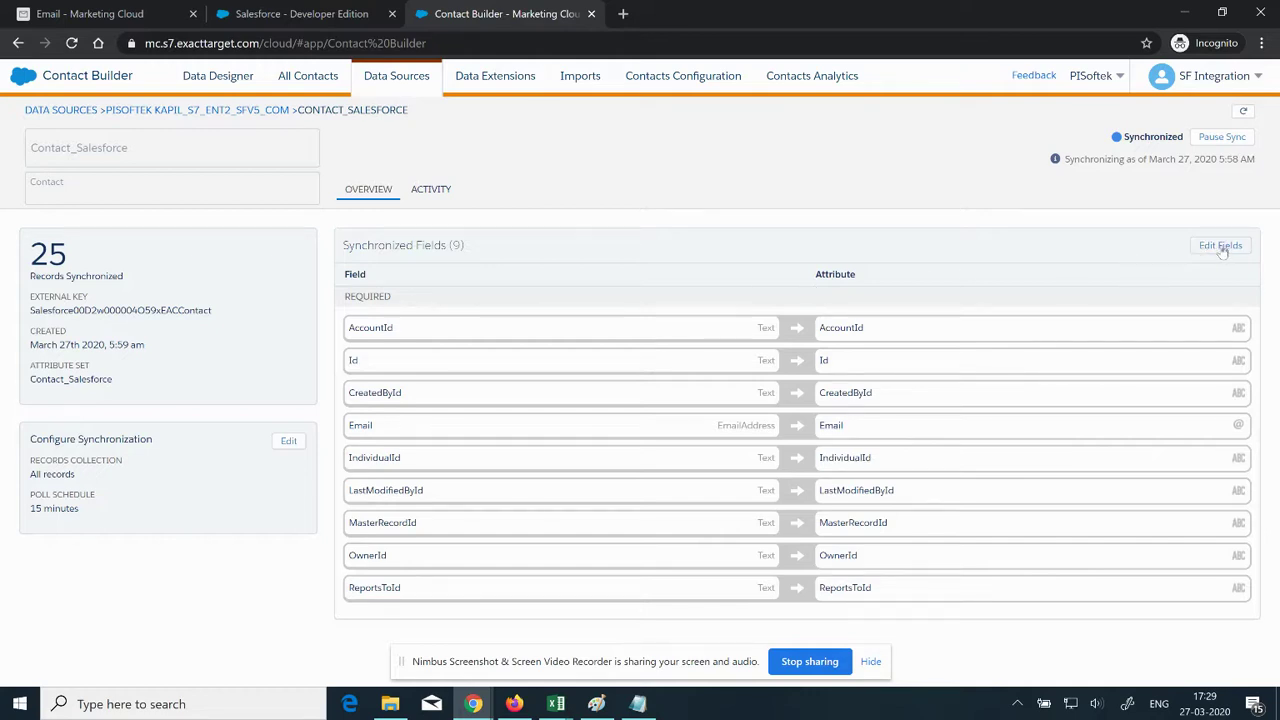
Step: Add Description, FirstName and LastName to Contact_Salesforce's synchronized fields and save
{"action": "left_click", "coordinate": [1221, 247]}
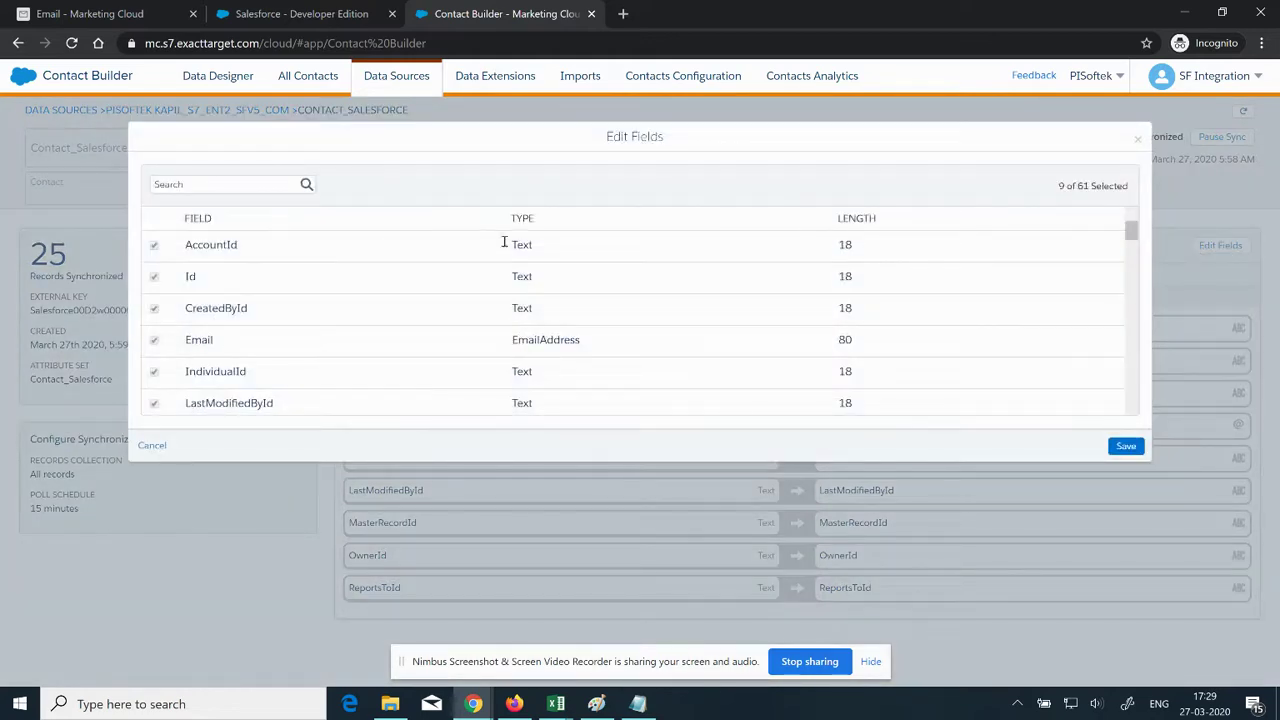
{"action": "scroll", "coordinate": [370, 367], "scroll_direction": "down", "scroll_amount": 4}
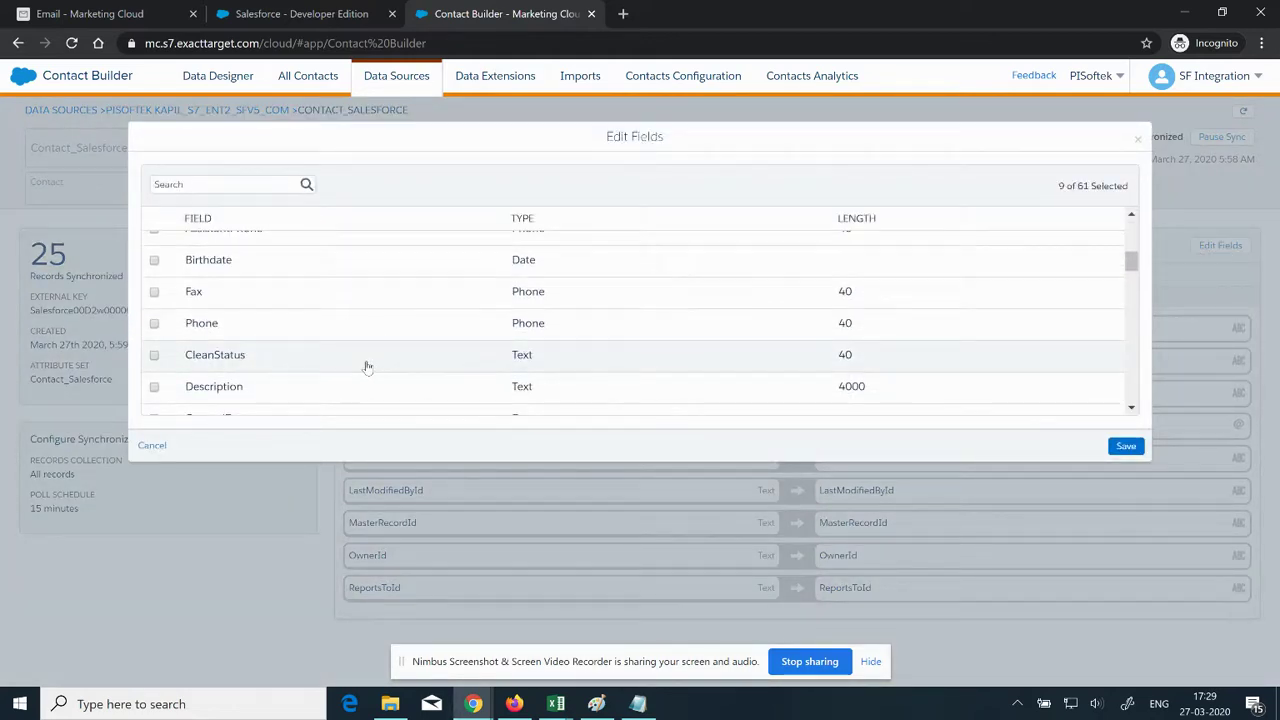
{"action": "scroll", "coordinate": [368, 367], "scroll_direction": "down", "scroll_amount": 1}
{"action": "scroll", "coordinate": [317, 343], "scroll_direction": "down", "scroll_amount": 2}
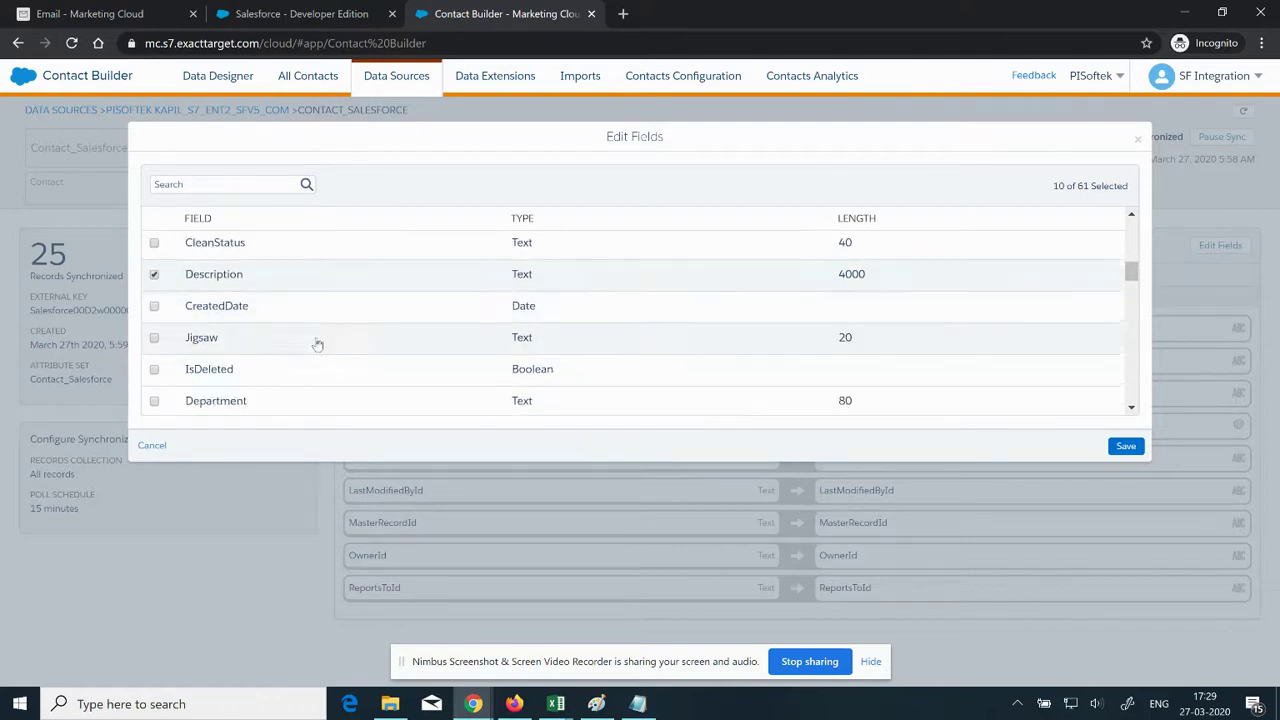
{"action": "left_click", "coordinate": [295, 366]}
{"action": "scroll", "coordinate": [295, 371], "scroll_direction": "down", "scroll_amount": 3}
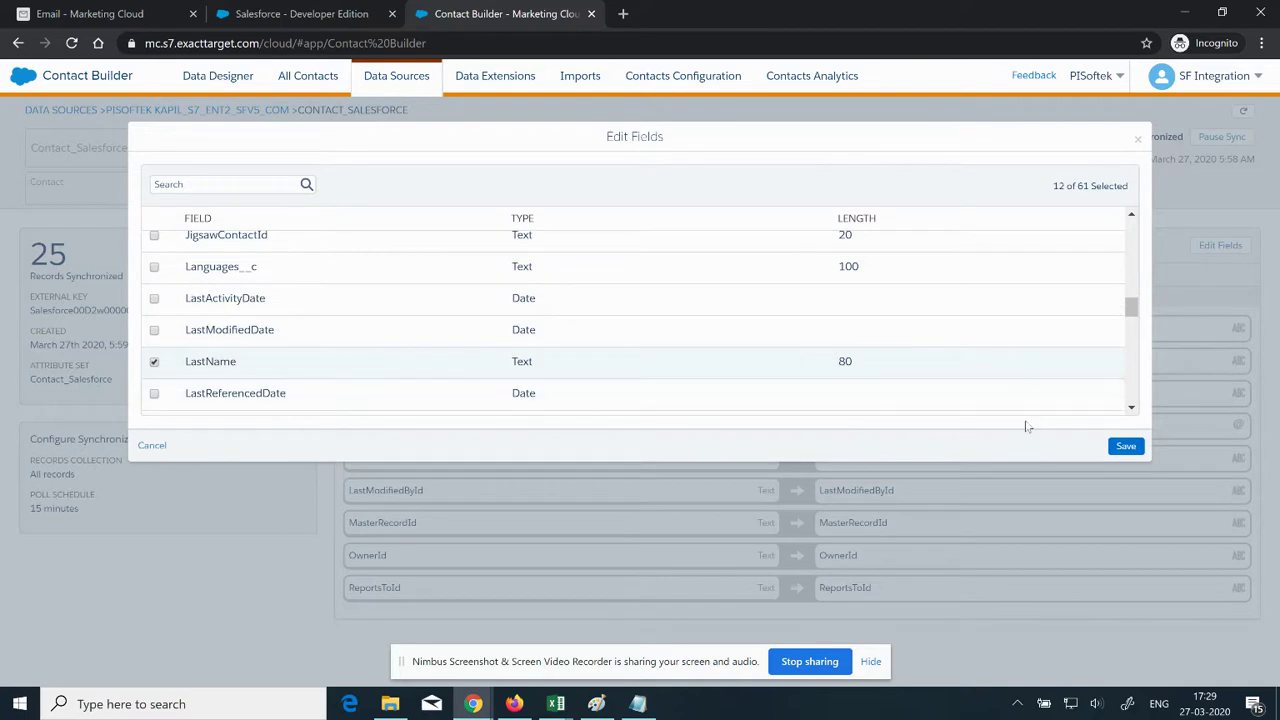
{"action": "left_click", "coordinate": [1126, 447]}
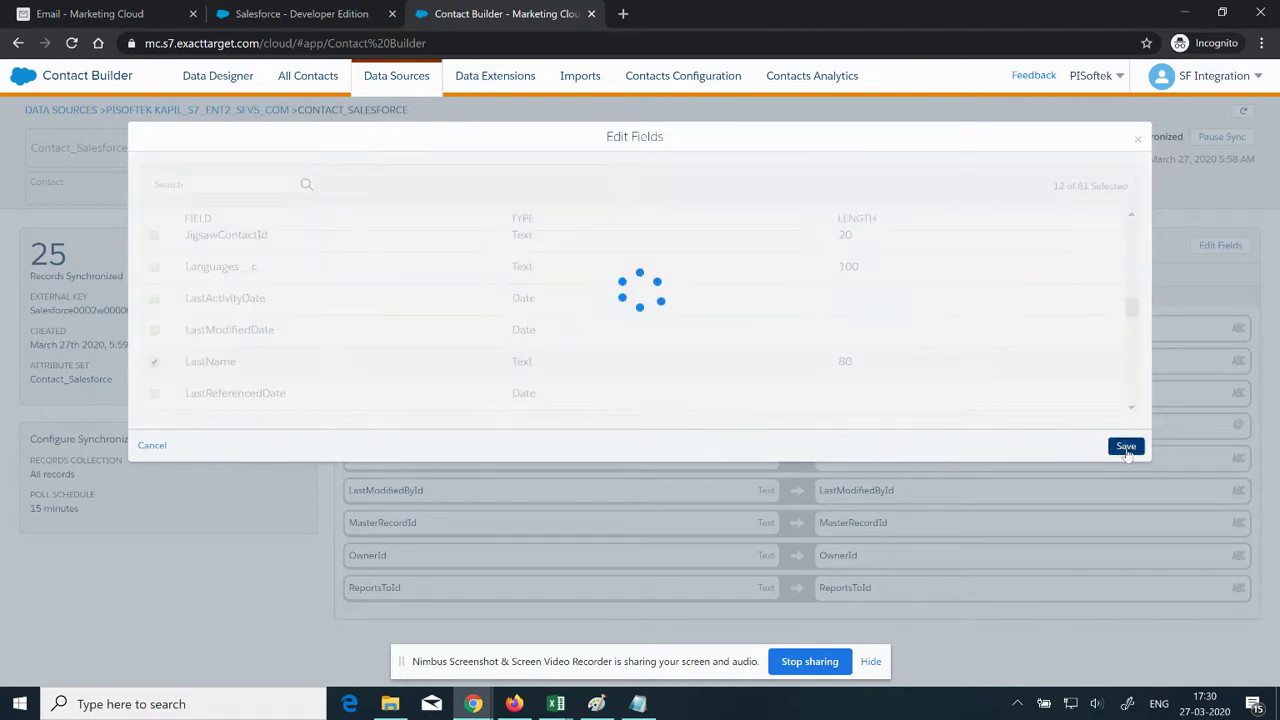
{"action": "left_click", "coordinate": [100, 12]}
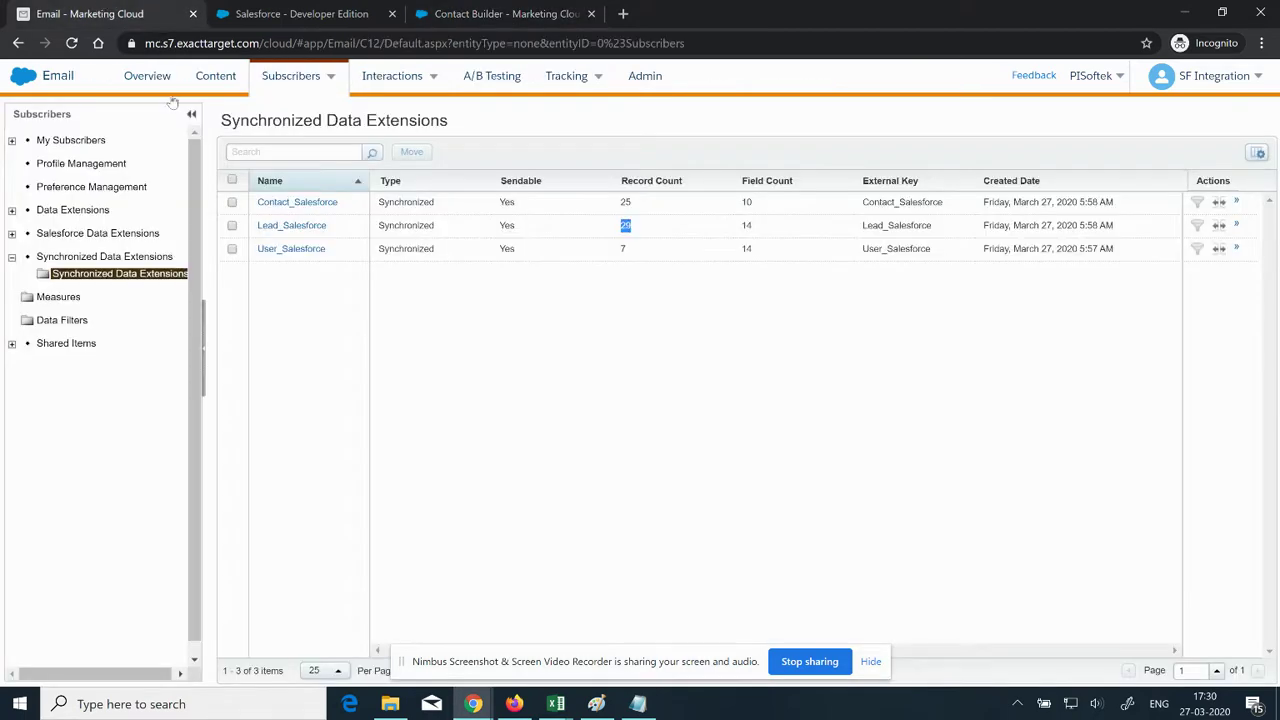
Step: Note Contact_Salesforce's field count of 10, review its synced fields page, and reload the list
{"action": "double_click", "coordinate": [746, 203]}
{"action": "left_click", "coordinate": [311, 14]}
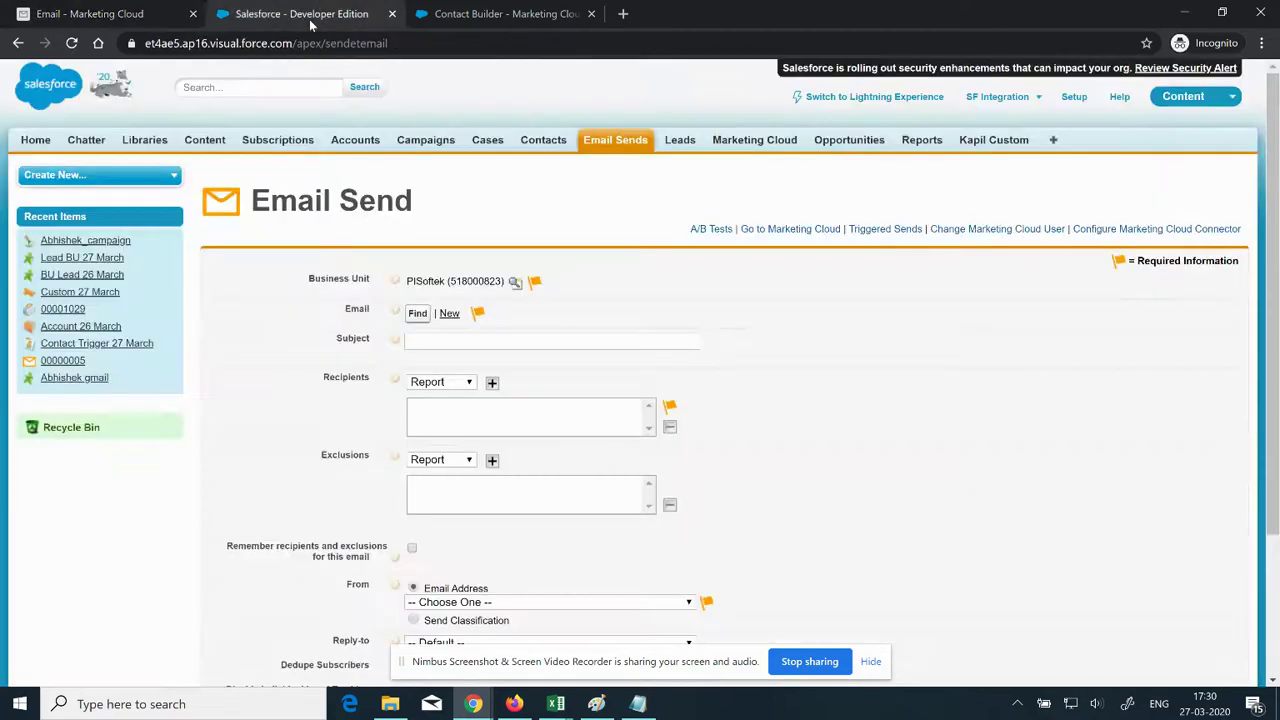
{"action": "left_click", "coordinate": [538, 20]}
{"action": "scroll", "coordinate": [605, 567], "scroll_direction": "down", "scroll_amount": 3}
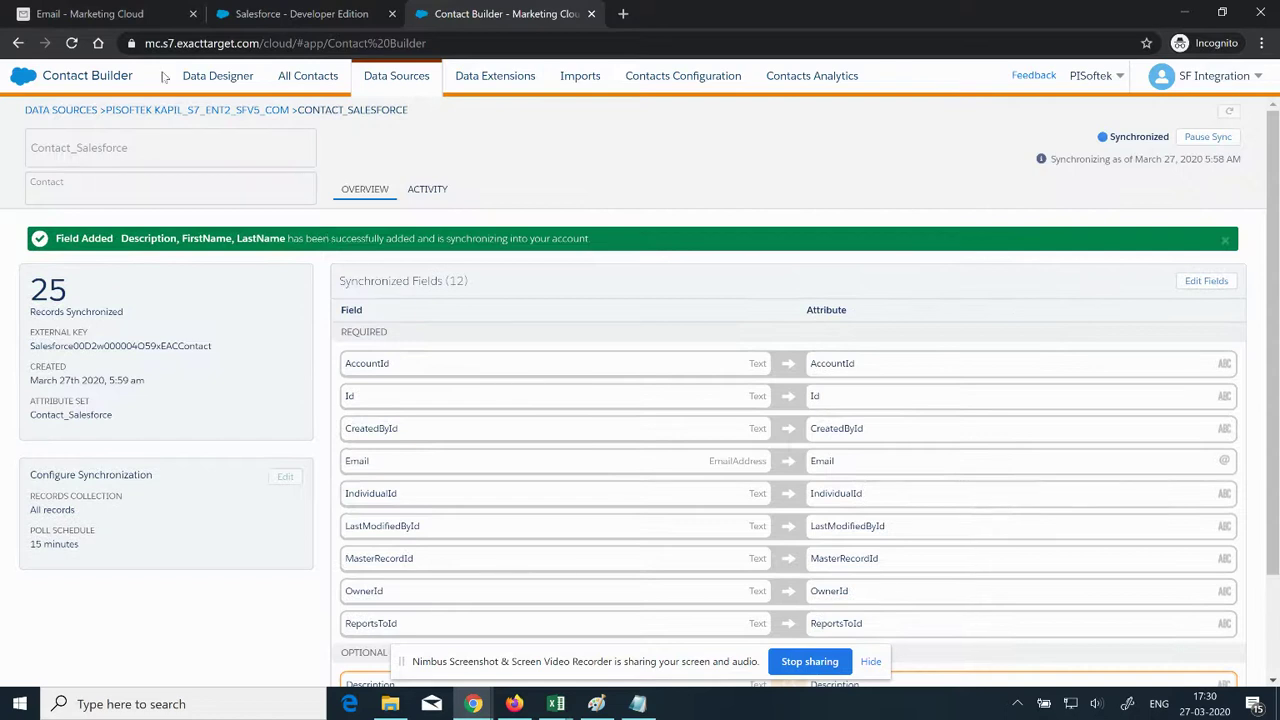
{"action": "left_click", "coordinate": [120, 16]}
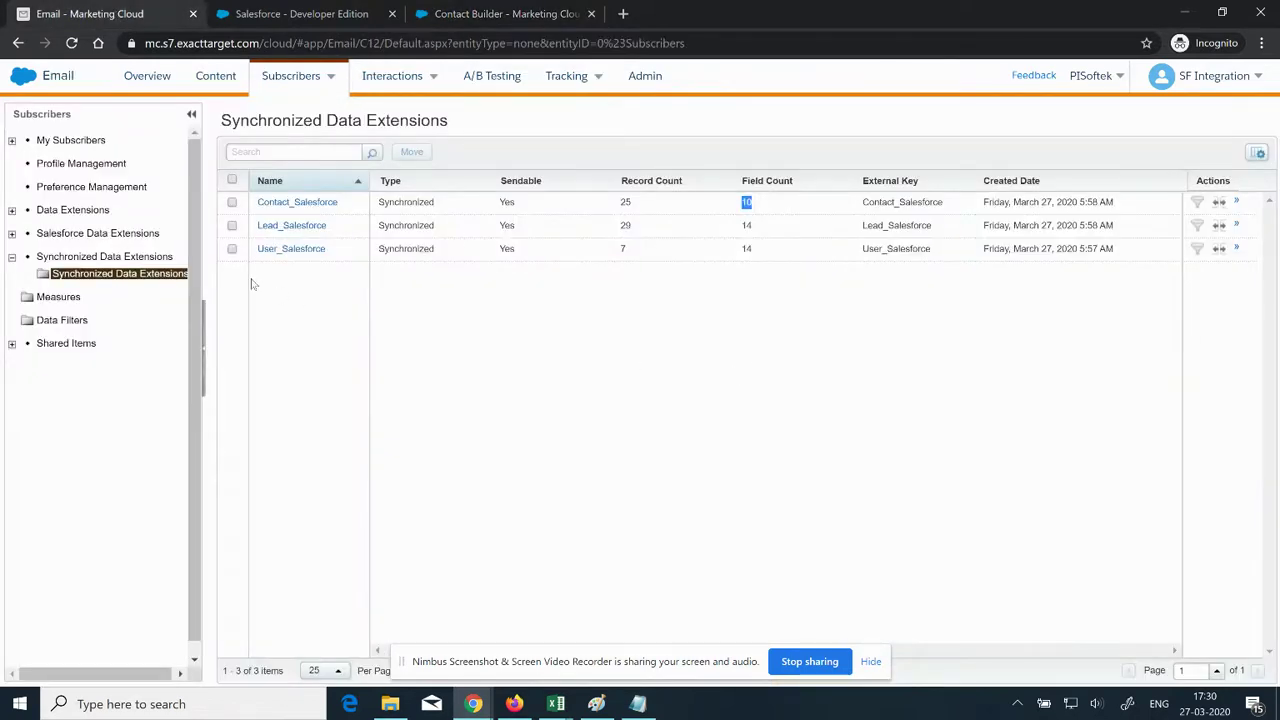
{"action": "left_click", "coordinate": [158, 278]}
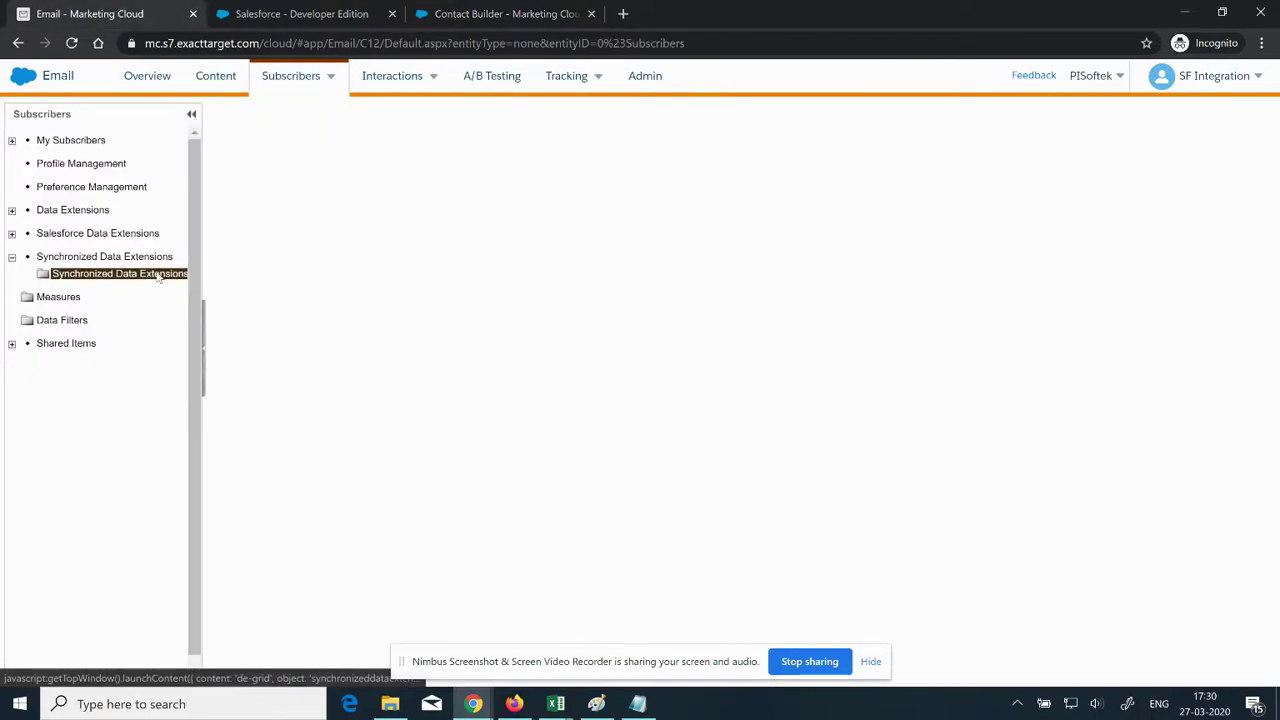
Step: Check the Contact field sync status and refresh the Synchronized Data Extensions list repeatedly
{"action": "left_click", "coordinate": [520, 14]}
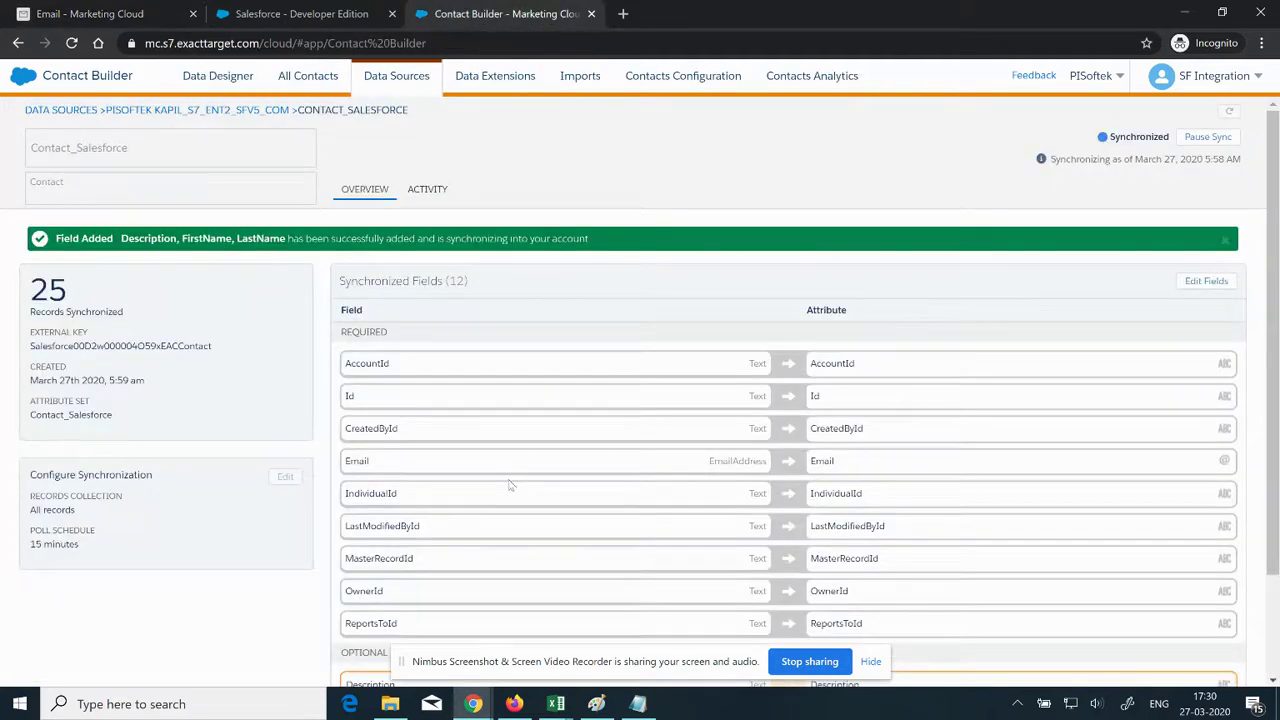
{"action": "scroll", "coordinate": [515, 488], "scroll_direction": "down", "scroll_amount": 2}
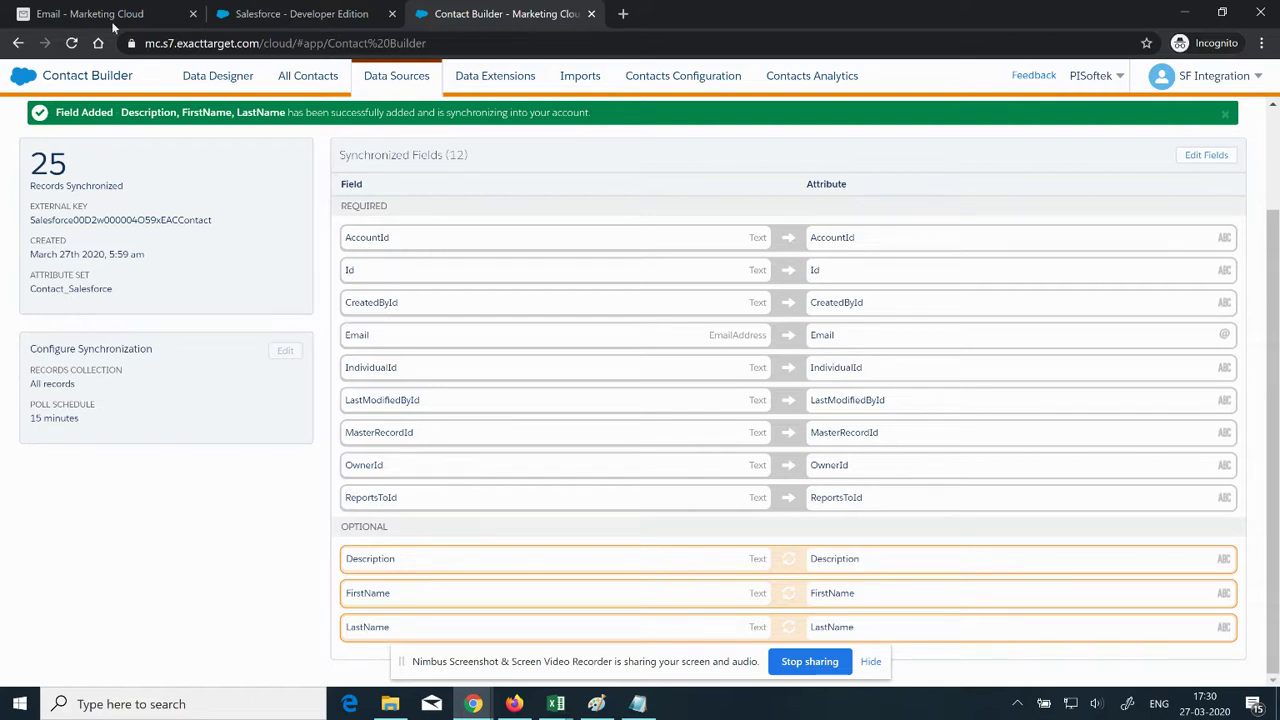
{"action": "left_click", "coordinate": [110, 15]}
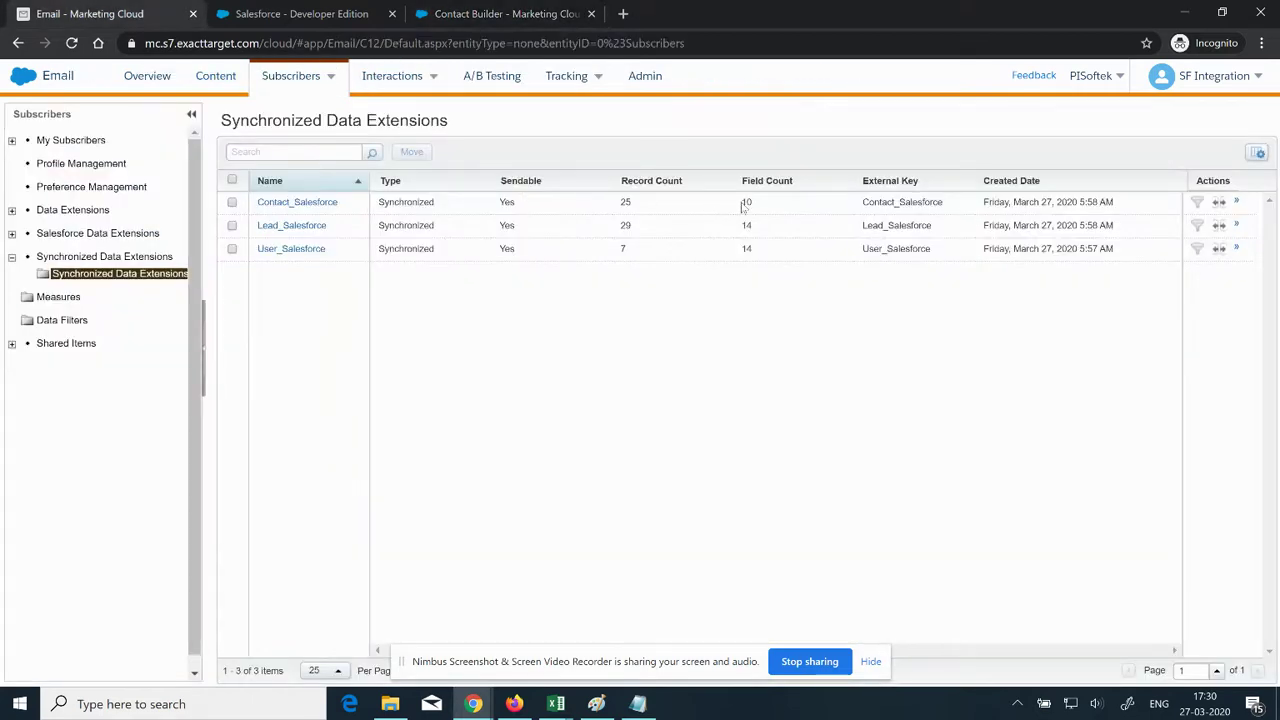
{"action": "left_click_drag", "start_coordinate": [743, 205], "coordinate": [752, 203]}
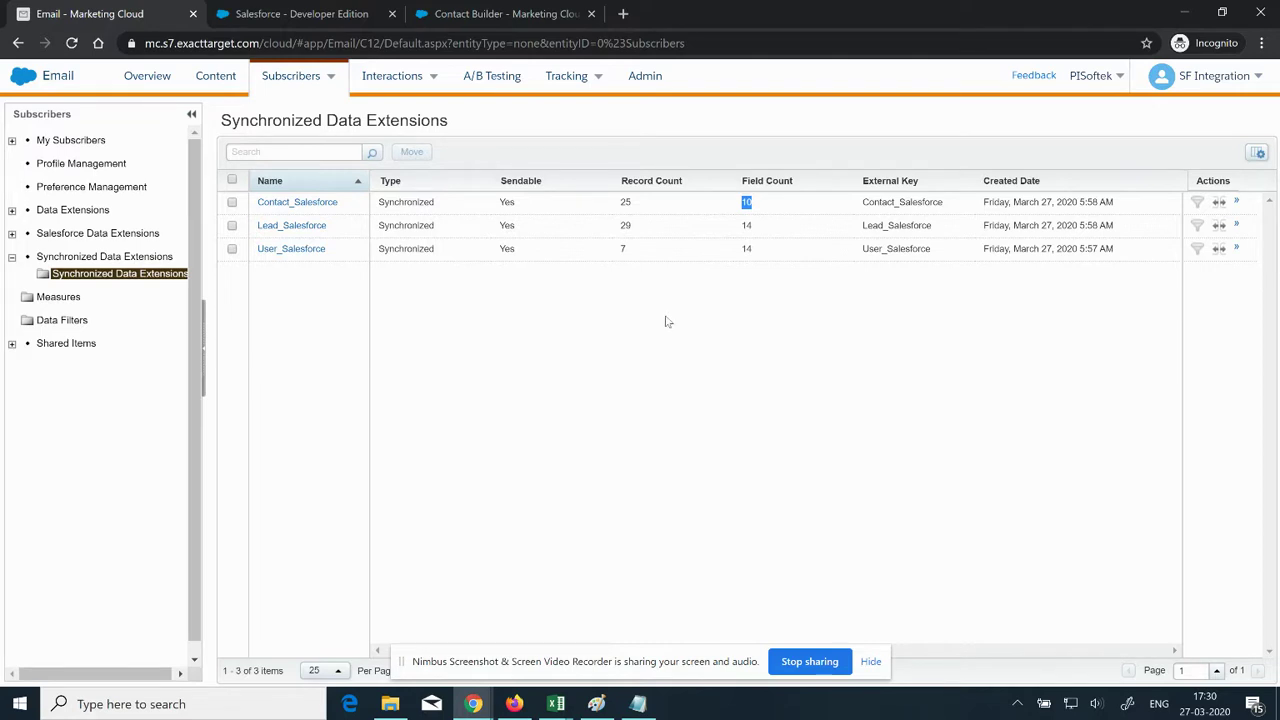
{"action": "left_click", "coordinate": [123, 276]}
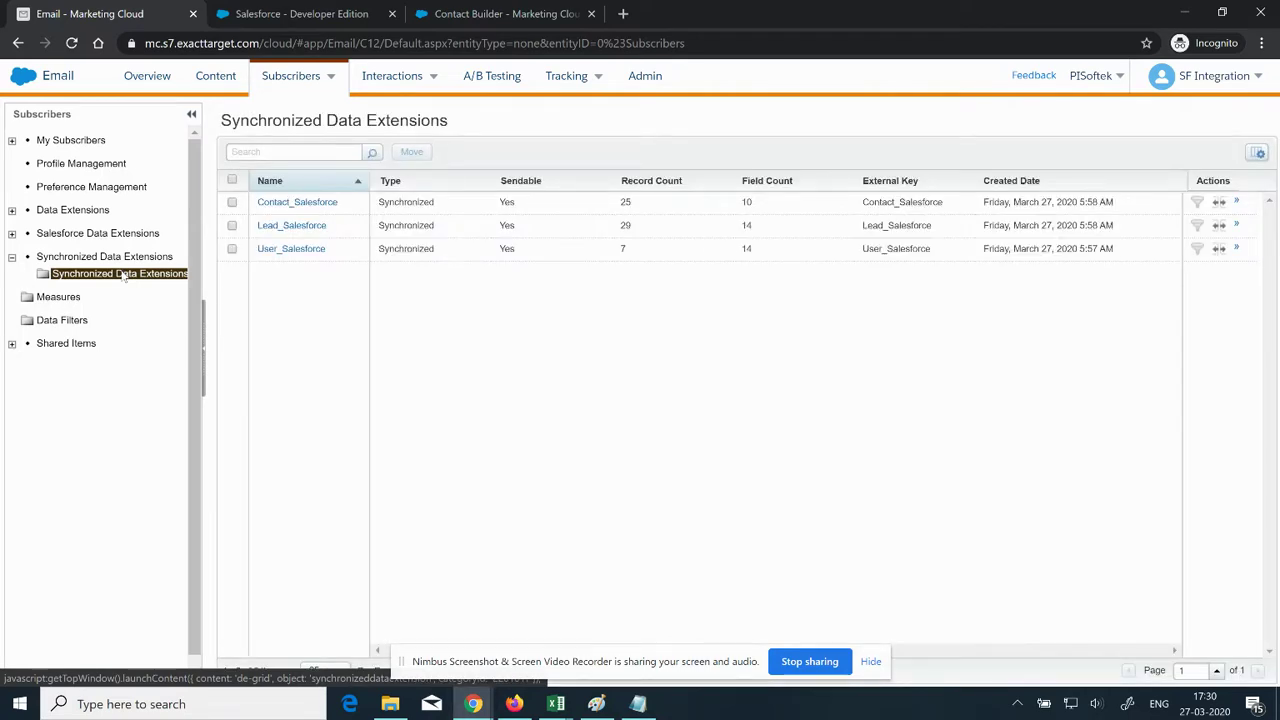
{"action": "left_click", "coordinate": [124, 277]}
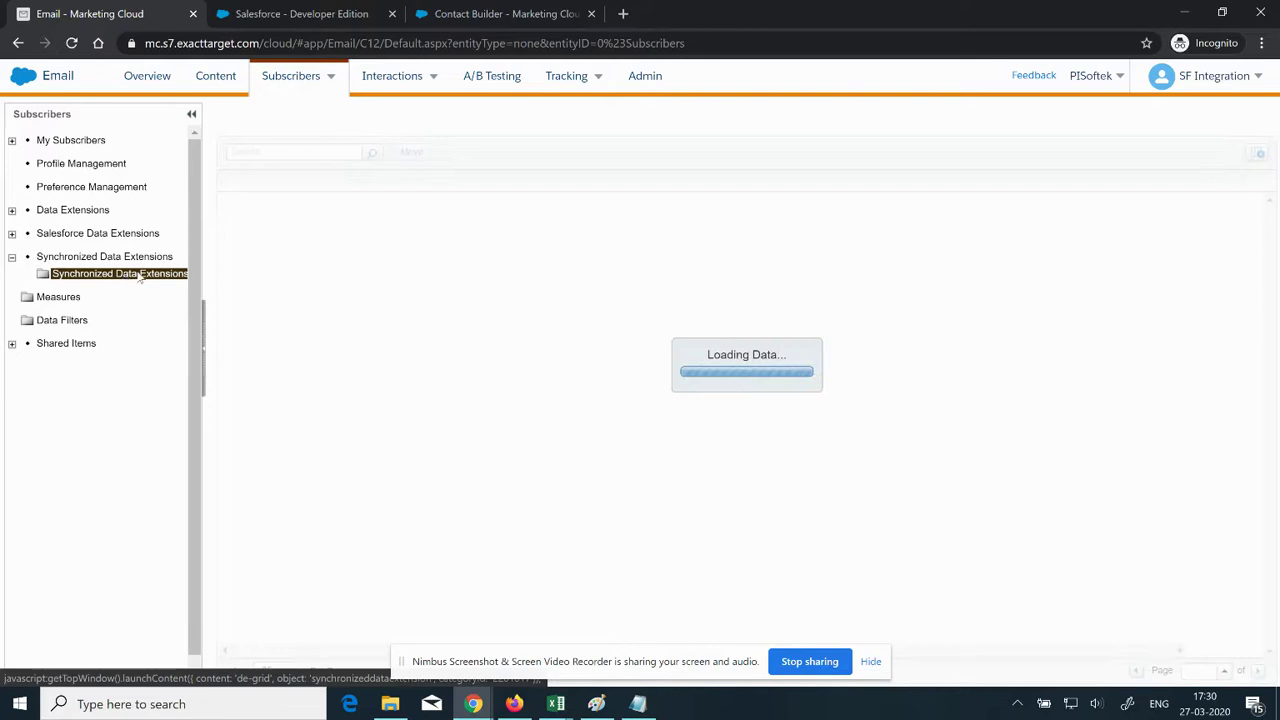
{"action": "left_click", "coordinate": [135, 278]}
{"action": "left_click", "coordinate": [131, 278]}
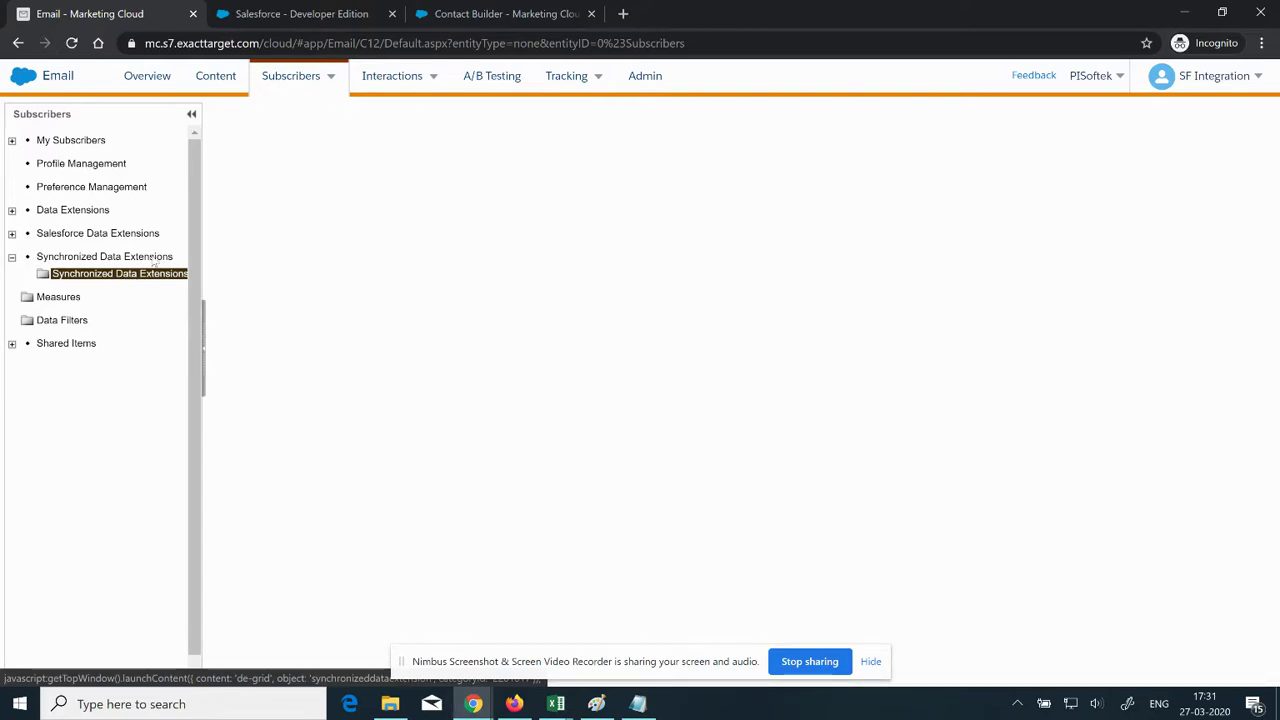
Step: Keep reloading until Contact_Salesforce shows the new field count of 13
{"action": "left_click", "coordinate": [505, 11]}
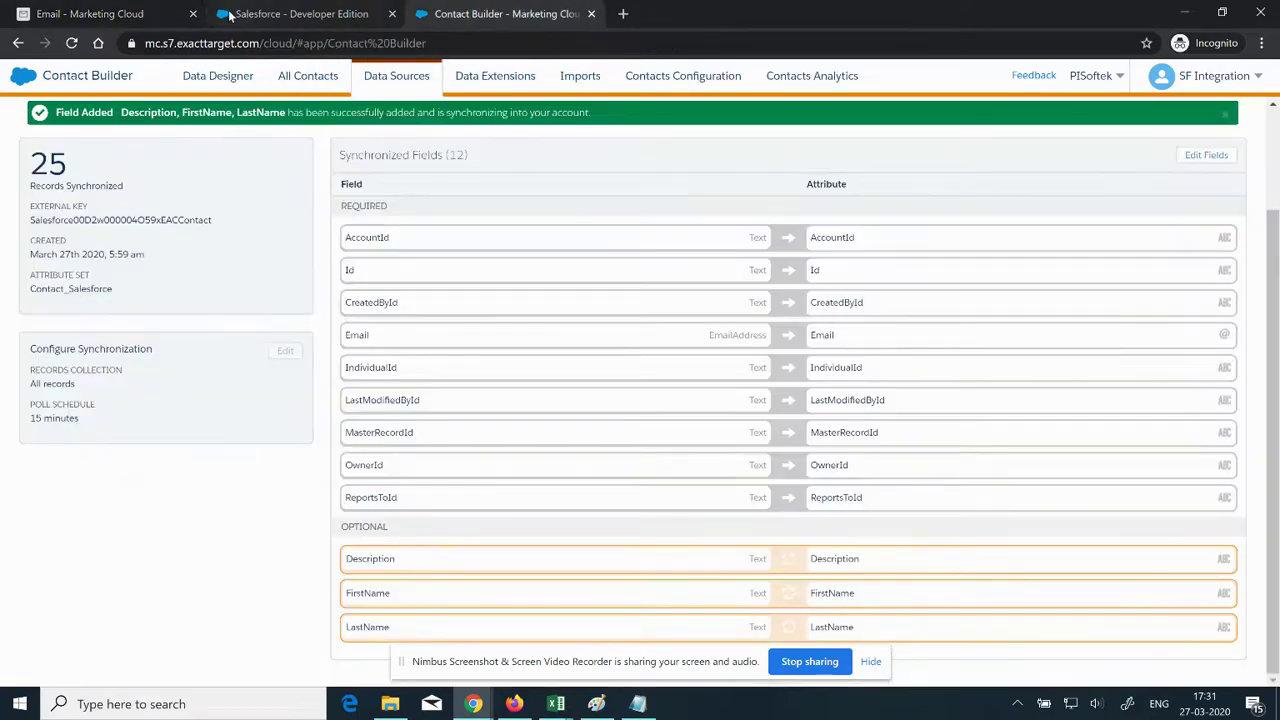
{"action": "left_click", "coordinate": [134, 12]}
{"action": "left_click", "coordinate": [130, 281]}
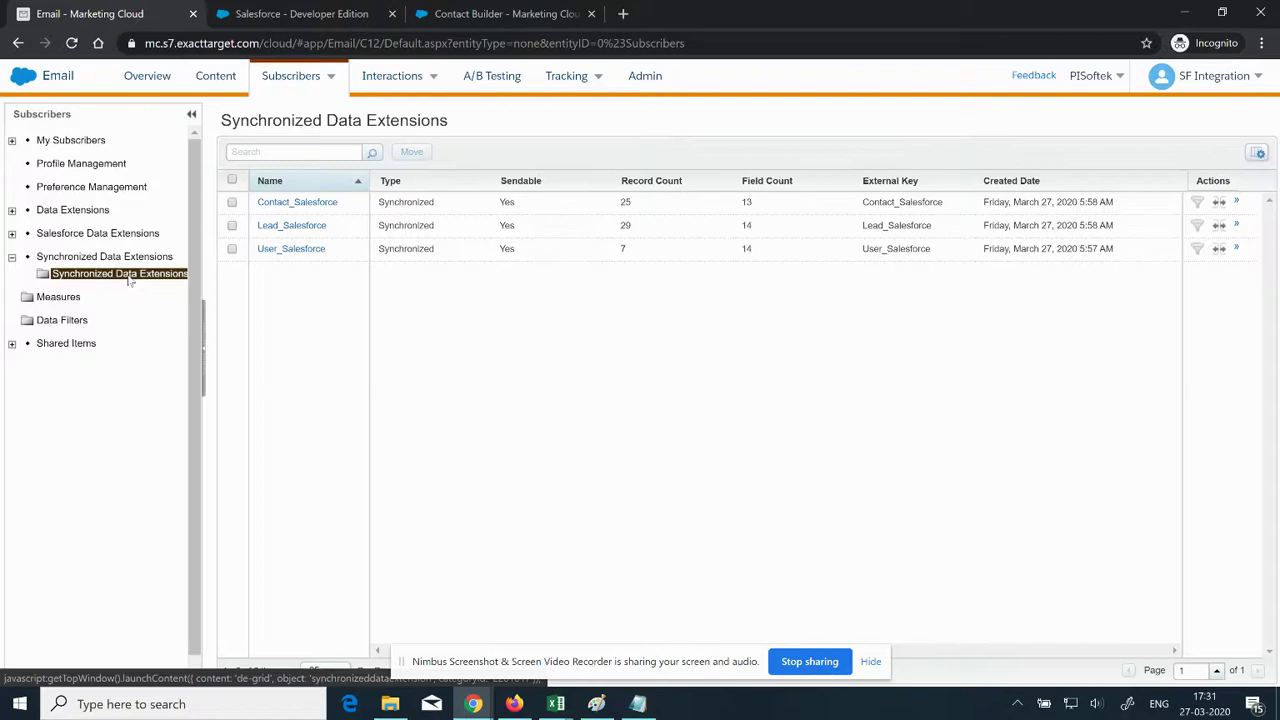
{"action": "left_click", "coordinate": [130, 281]}
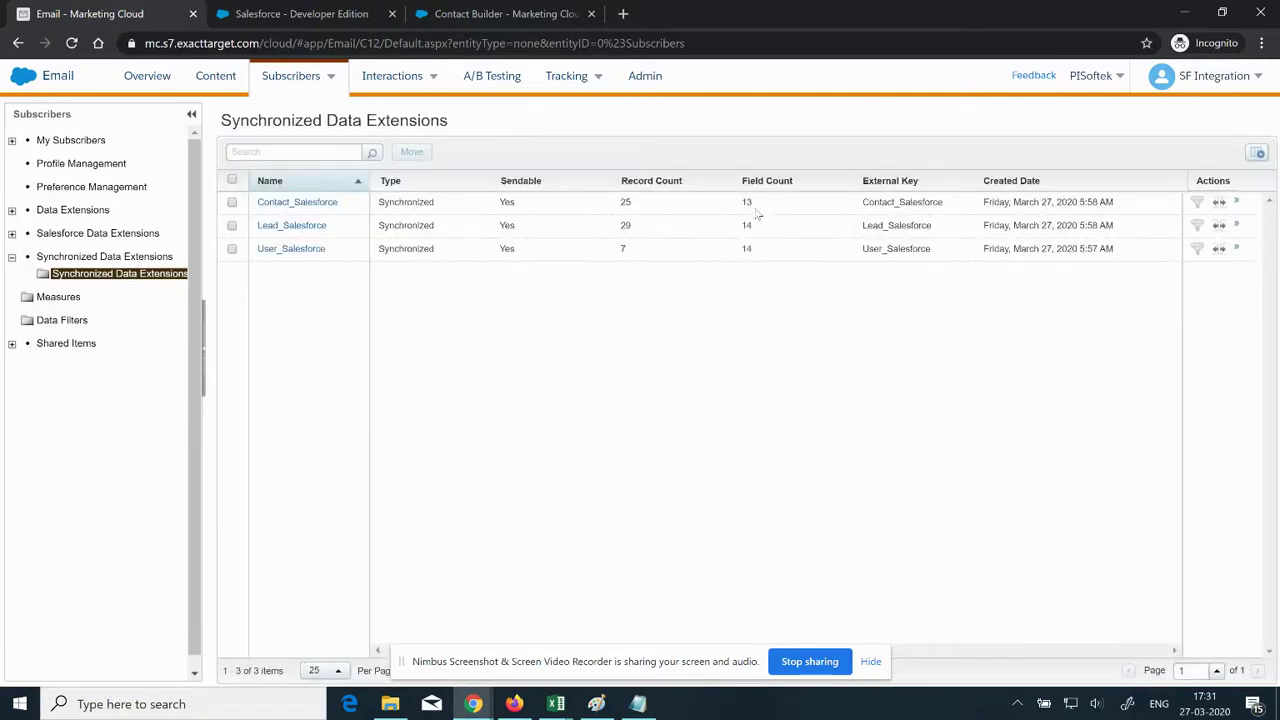
{"action": "left_click_drag", "start_coordinate": [755, 206], "coordinate": [741, 204]}
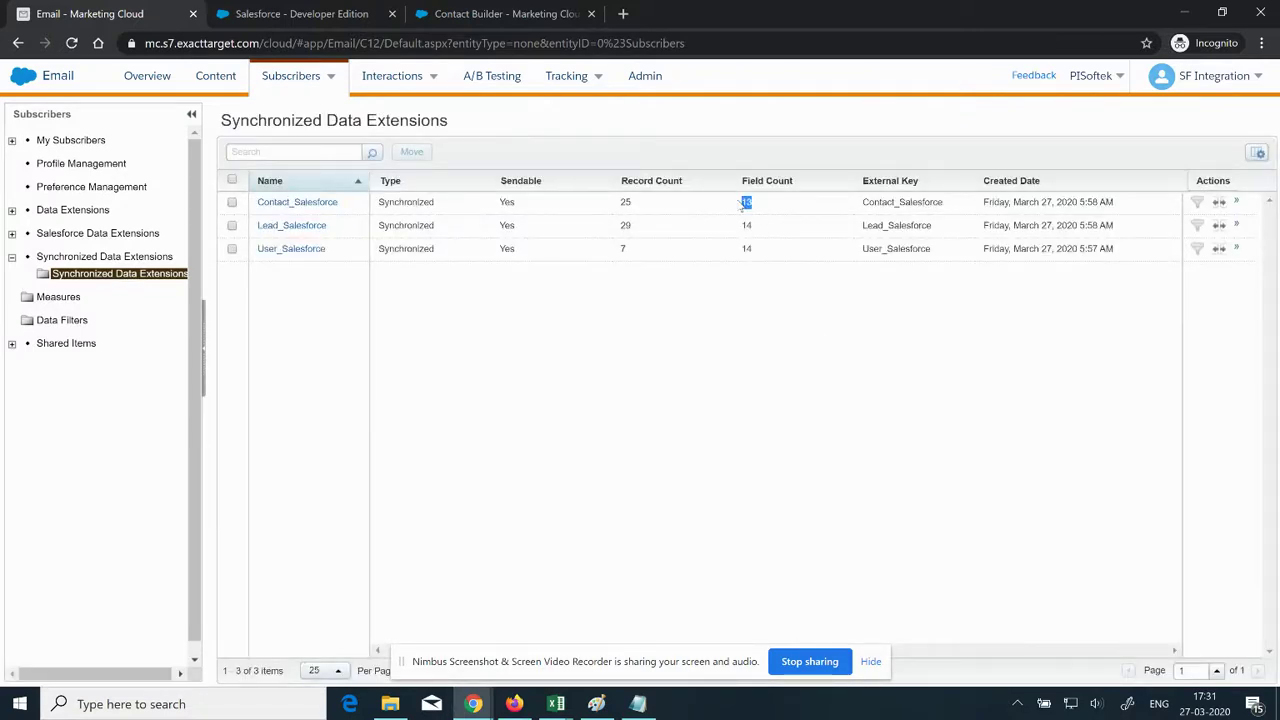
Step: Uncheck Description from the Contact synchronized fields, save, and confirm the removal
{"action": "left_click", "coordinate": [492, 14]}
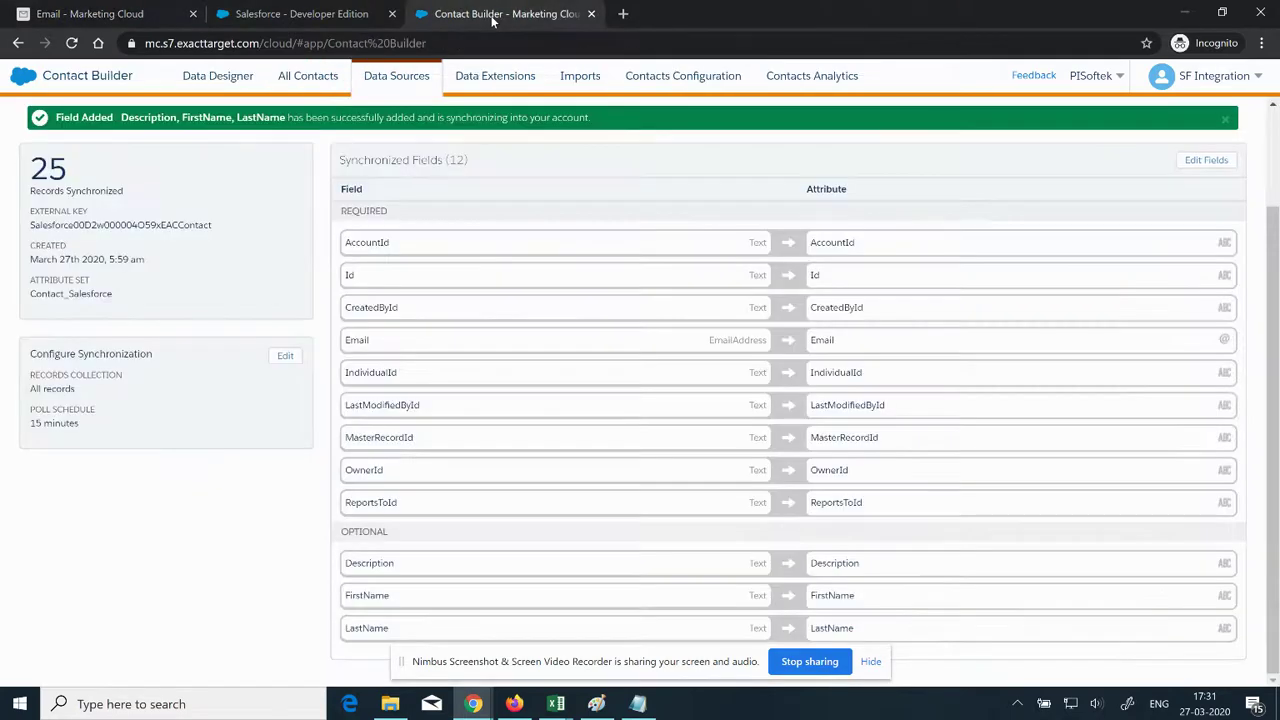
{"action": "left_click", "coordinate": [1207, 161]}
{"action": "scroll", "coordinate": [329, 374], "scroll_direction": "down", "scroll_amount": 3}
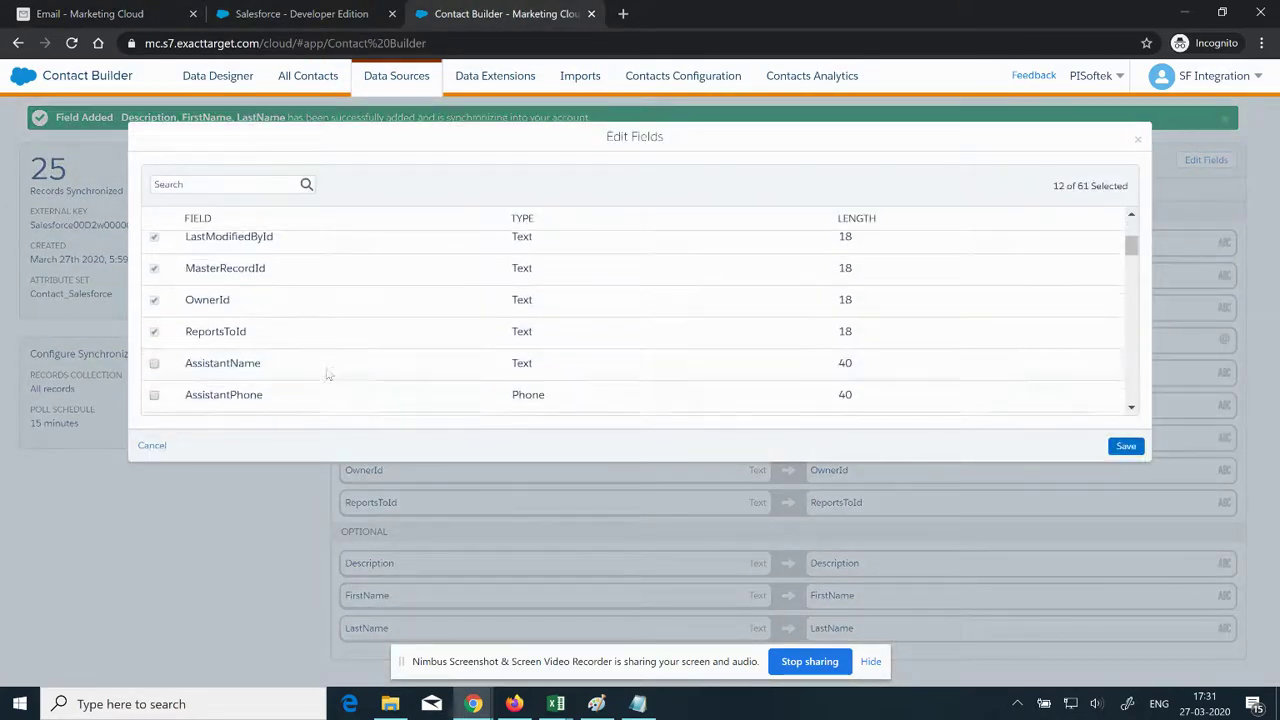
{"action": "scroll", "coordinate": [327, 375], "scroll_direction": "down", "scroll_amount": 3}
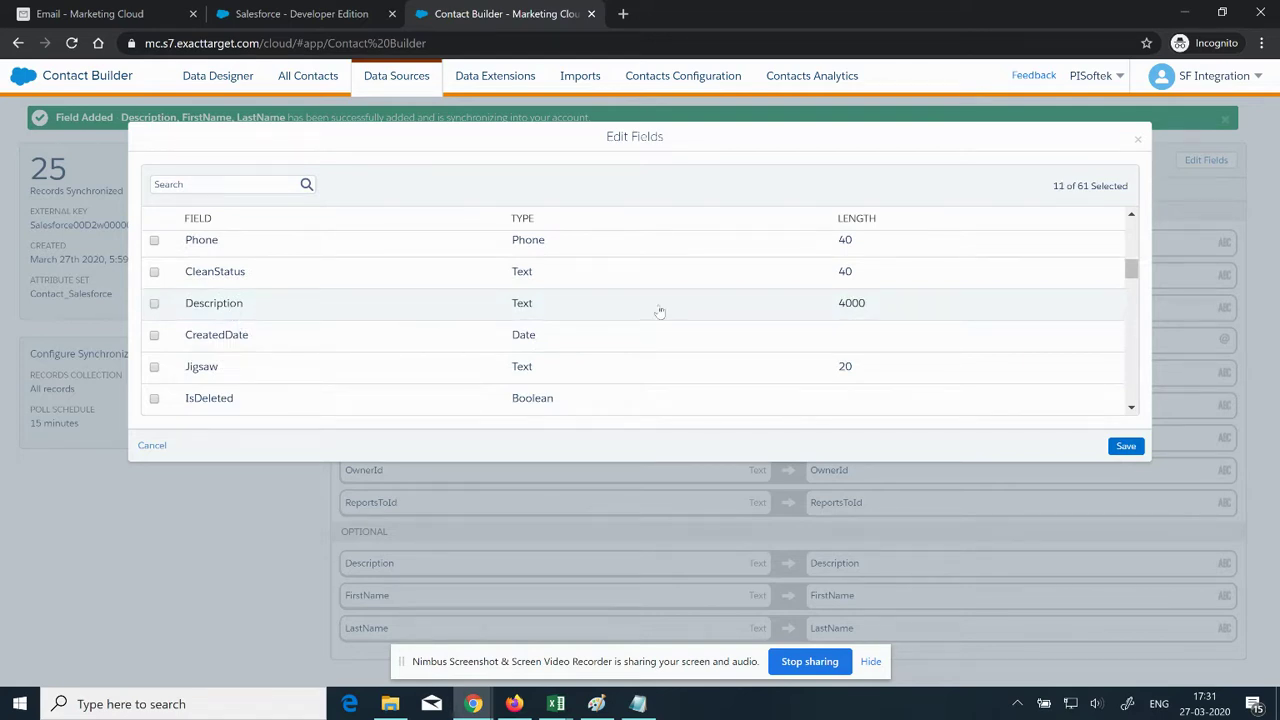
{"action": "left_click", "coordinate": [1126, 447]}
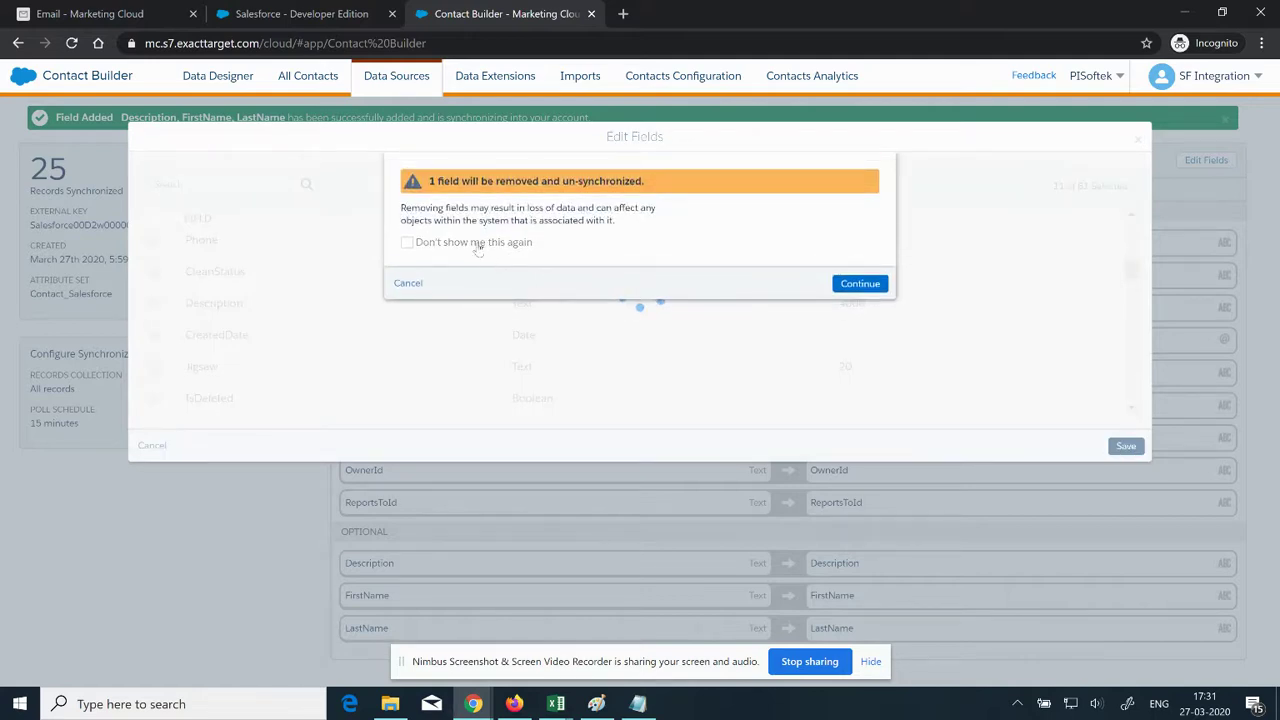
{"action": "left_click", "coordinate": [858, 285]}
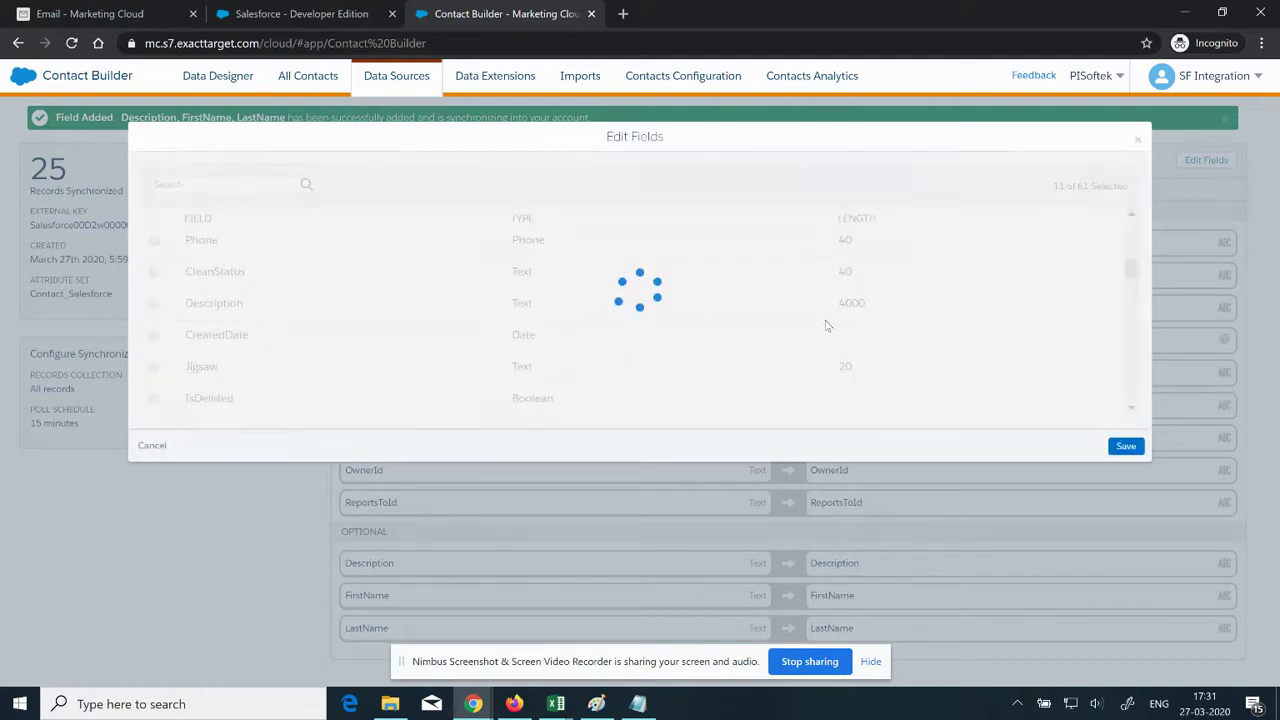
Step: Reload Synchronized Data Extensions to confirm Contact_Salesforce now has 12 fields, then return to the tracker
{"action": "left_click", "coordinate": [103, 14]}
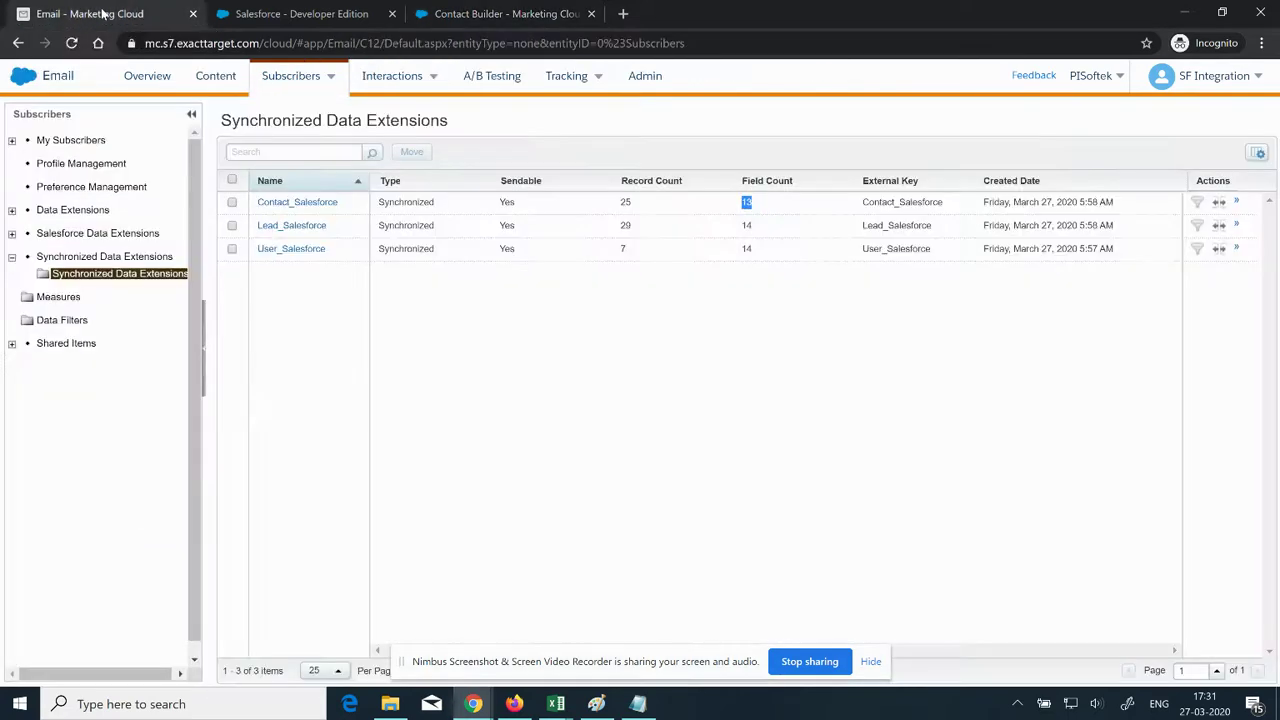
{"action": "left_click", "coordinate": [127, 280]}
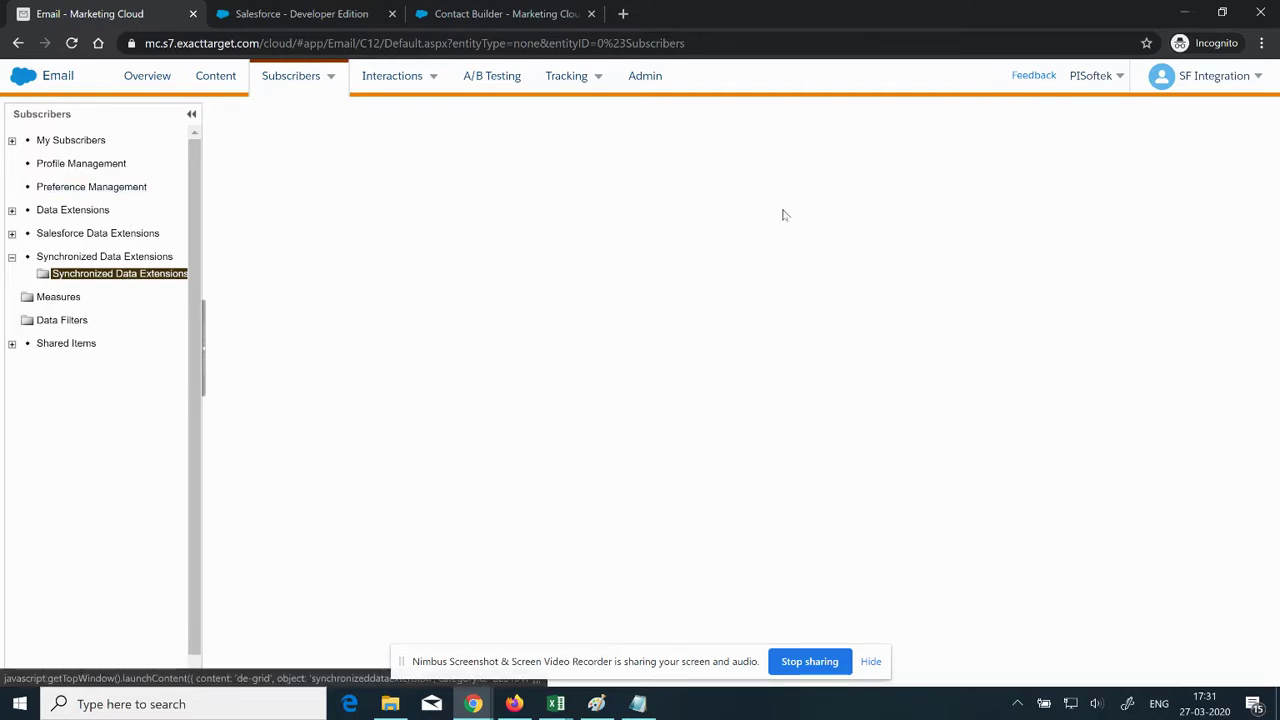
{"action": "left_click_drag", "start_coordinate": [742, 206], "coordinate": [757, 207]}
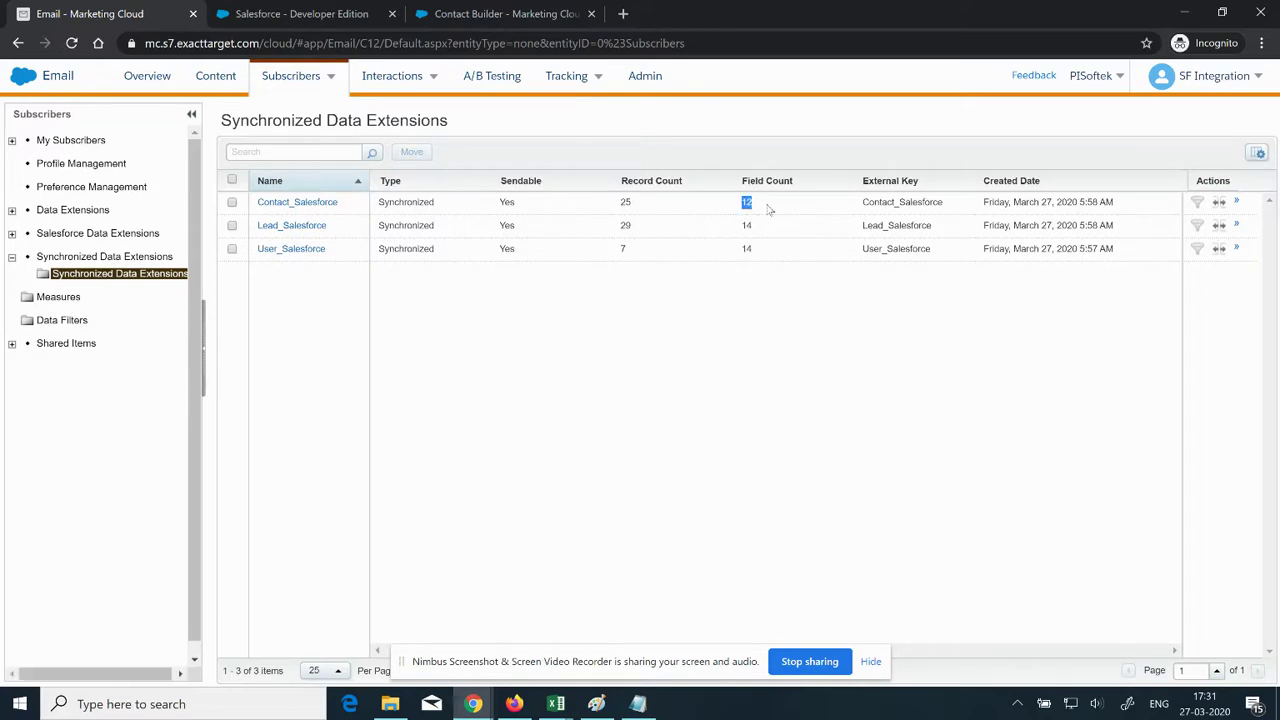
{"action": "left_click", "coordinate": [475, 704]}
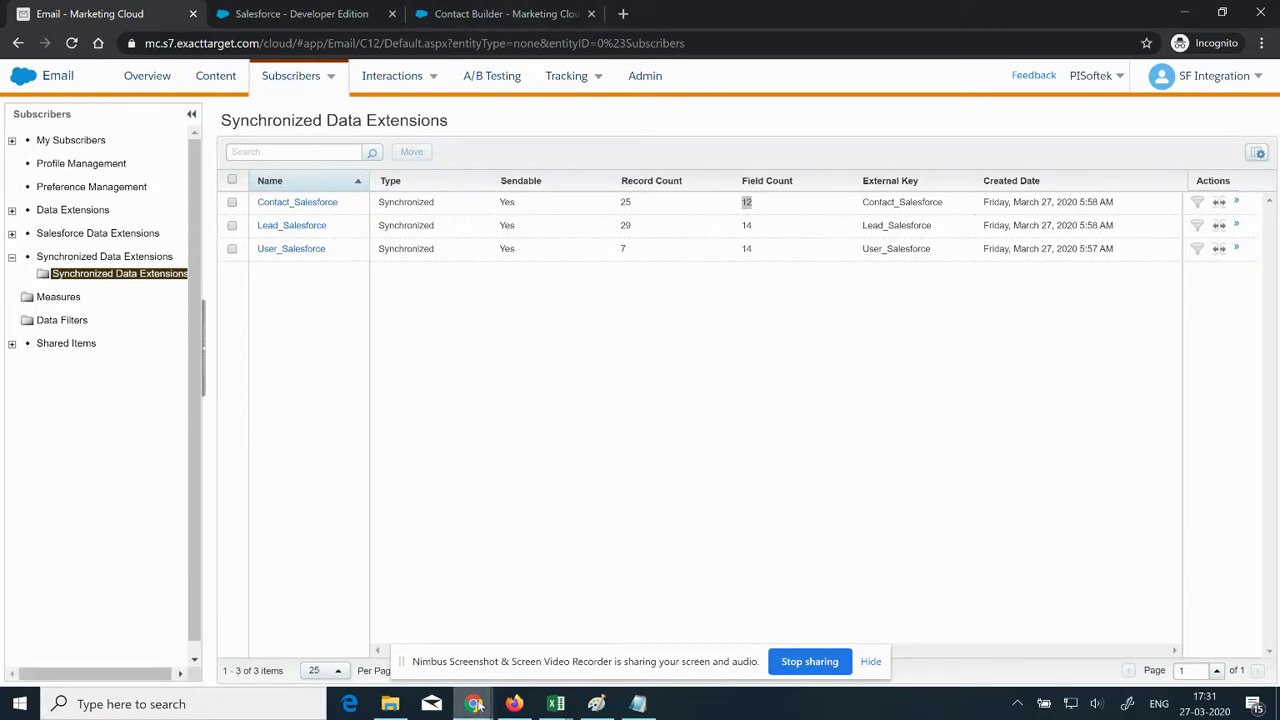
{"action": "left_click", "coordinate": [290, 605]}
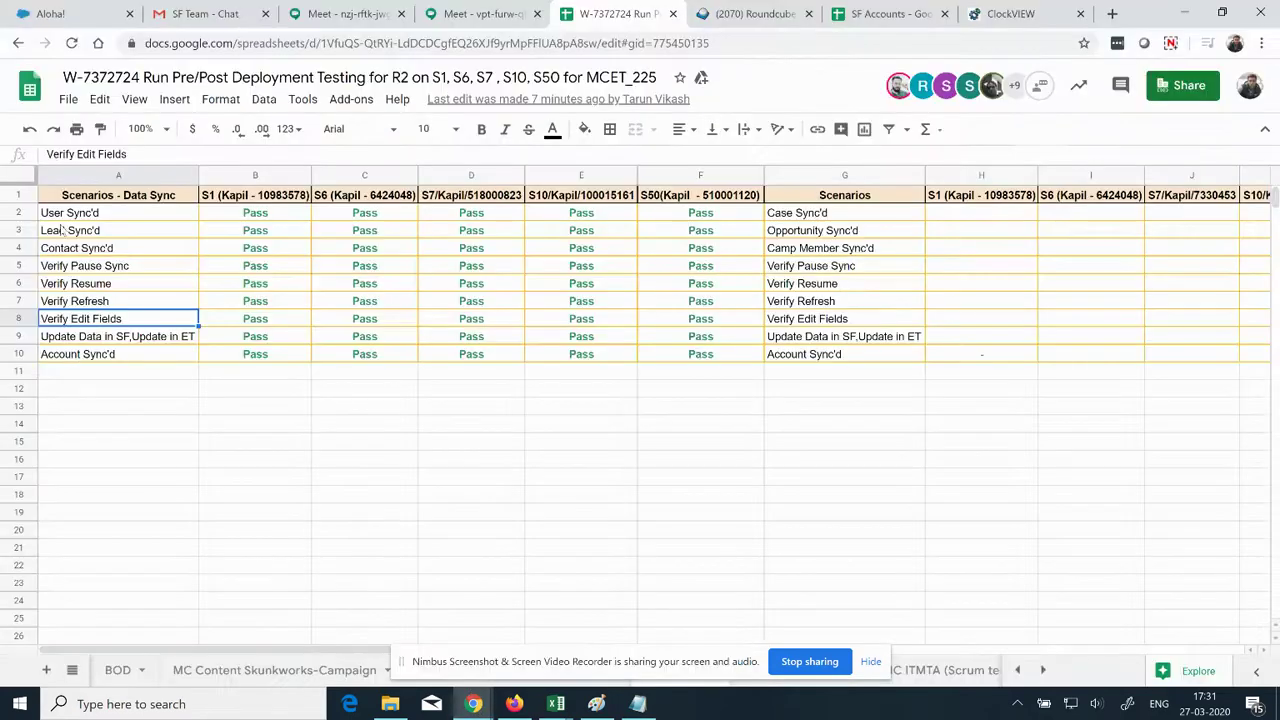
Step: Fill the User, Lead and Contact Sync'd scenario cells orange
{"action": "left_click", "coordinate": [127, 214]}
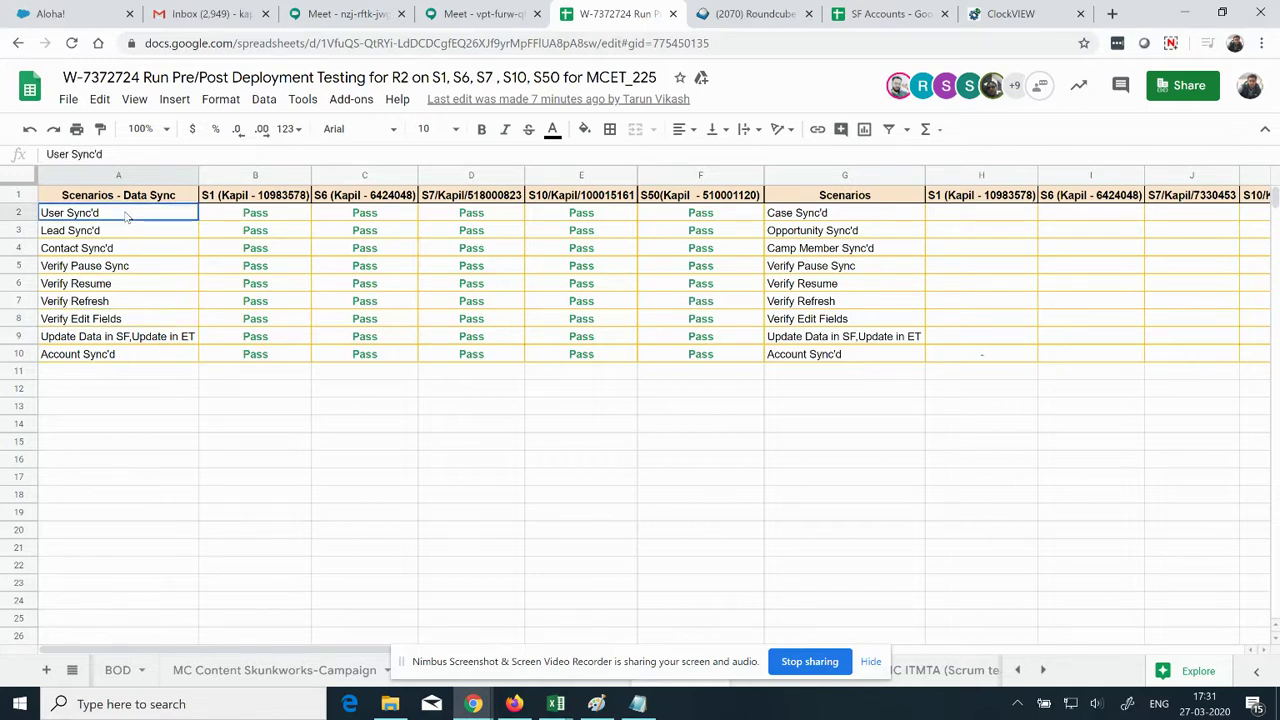
{"action": "left_click_drag", "start_coordinate": [127, 216], "coordinate": [131, 250]}
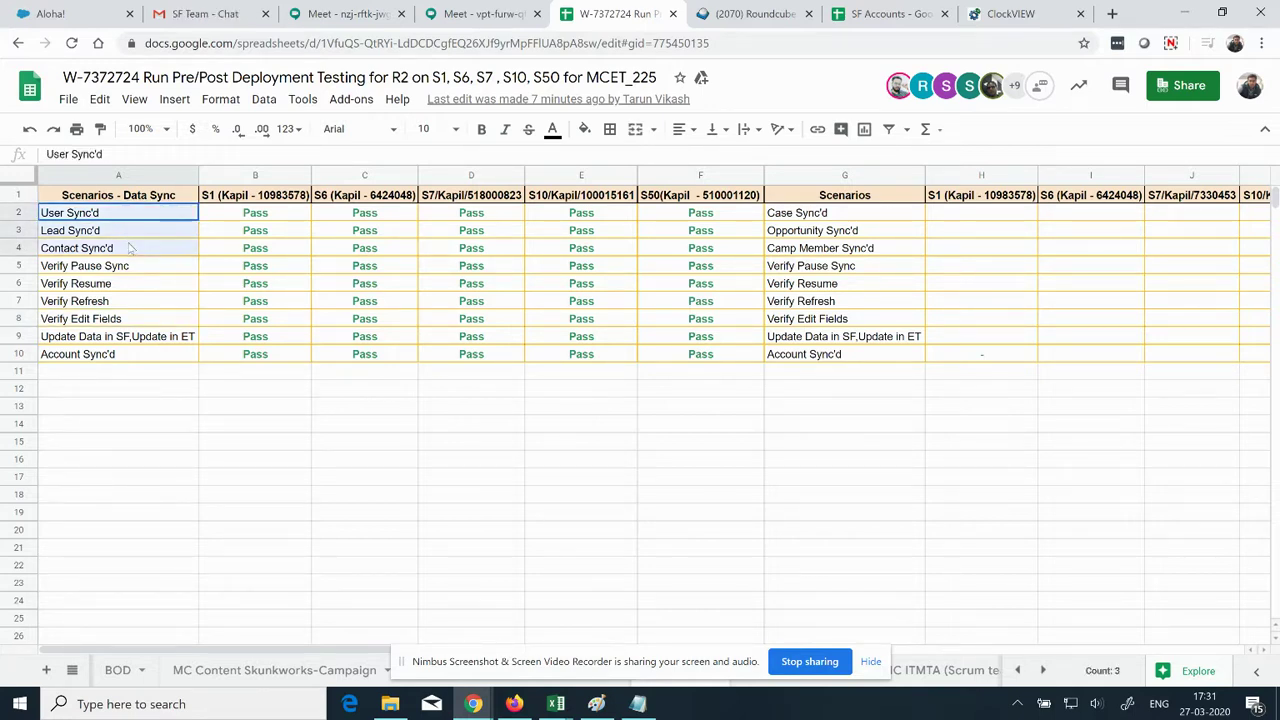
{"action": "left_click", "coordinate": [585, 131]}
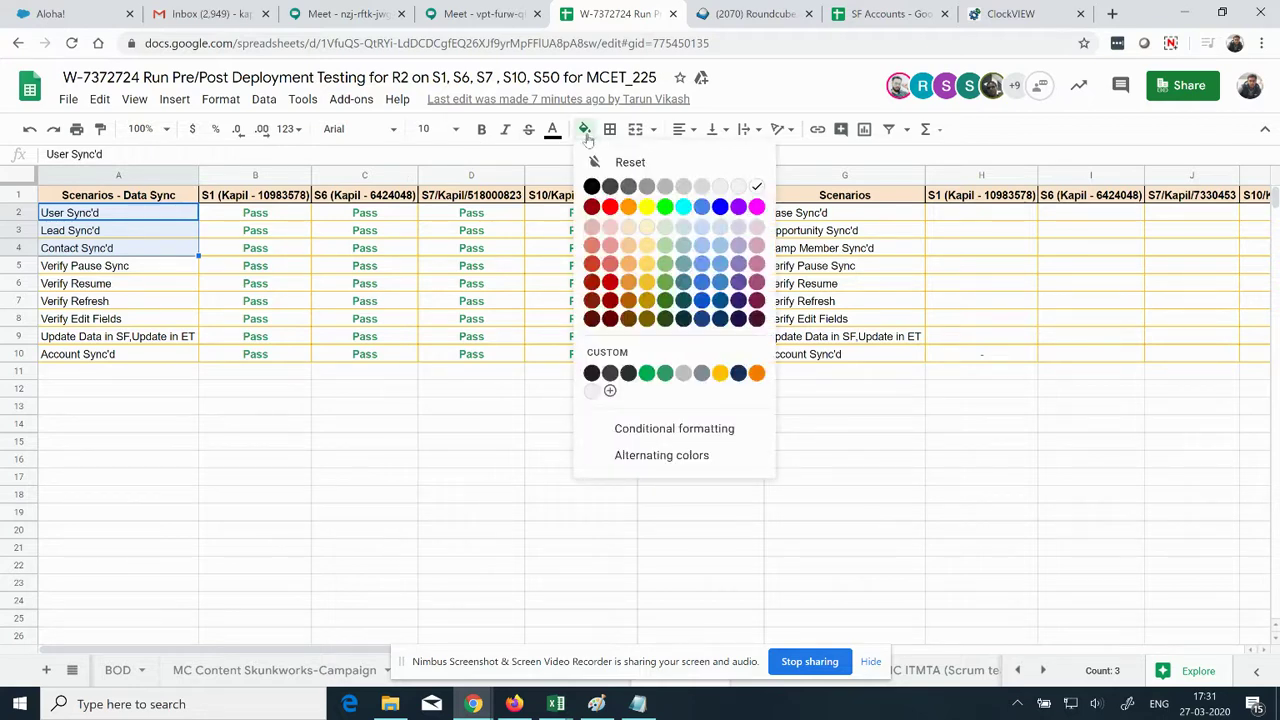
{"action": "left_click", "coordinate": [629, 207]}
Step: Fill the Verify Edit Fields cell light orange
{"action": "left_click", "coordinate": [124, 320]}
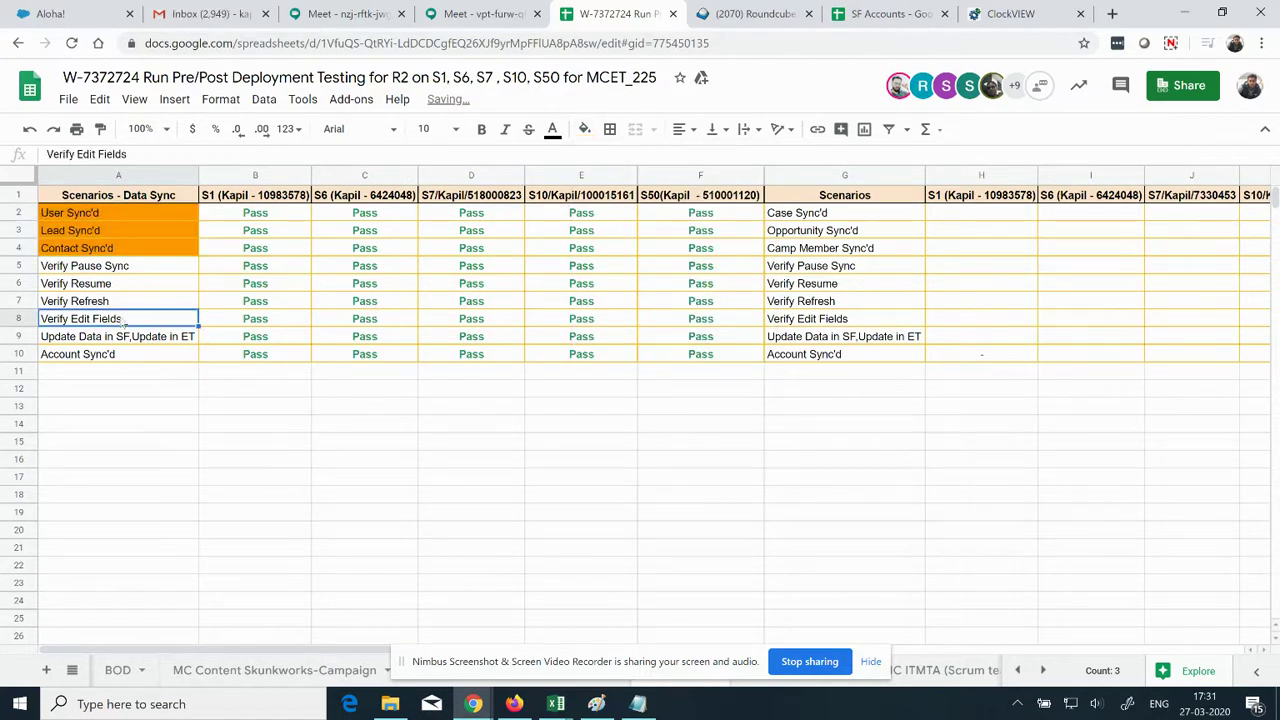
{"action": "left_click", "coordinate": [586, 131]}
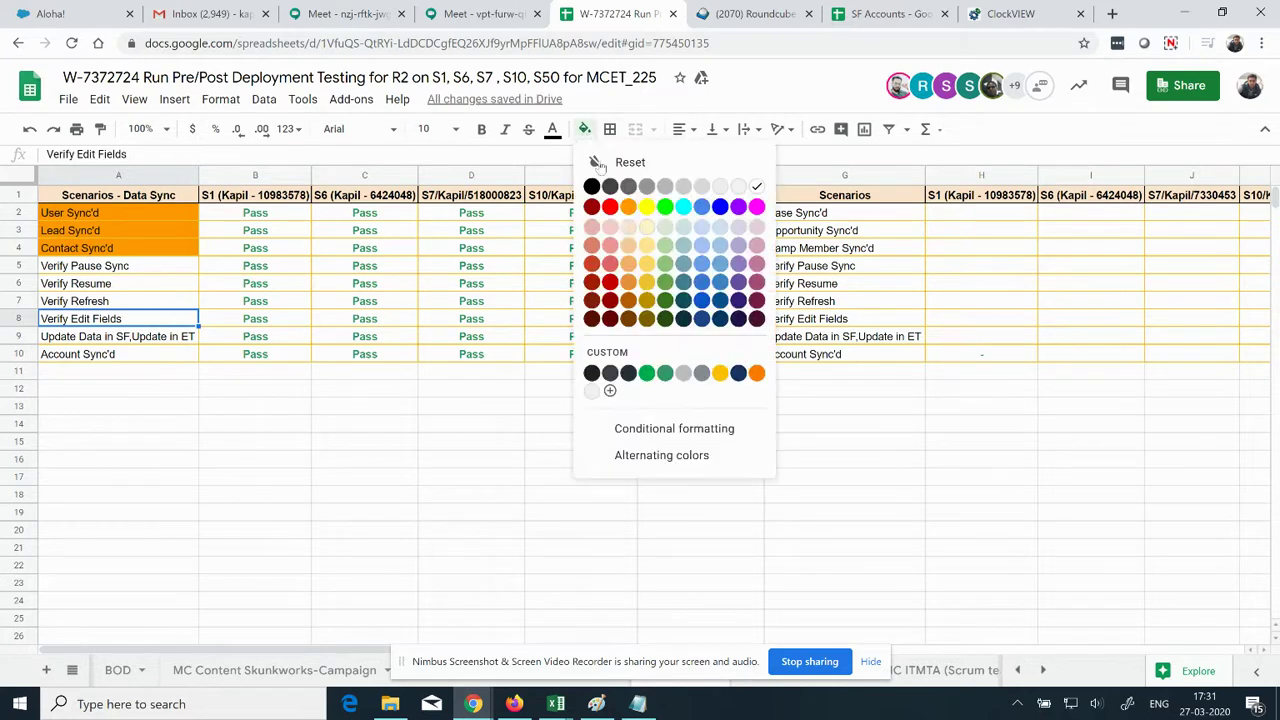
{"action": "left_click", "coordinate": [629, 264]}
Step: Select the Verify Resume, Verify Refresh and Account Sync'd cells, then return to Contact Builder
{"action": "left_click", "coordinate": [108, 287]}
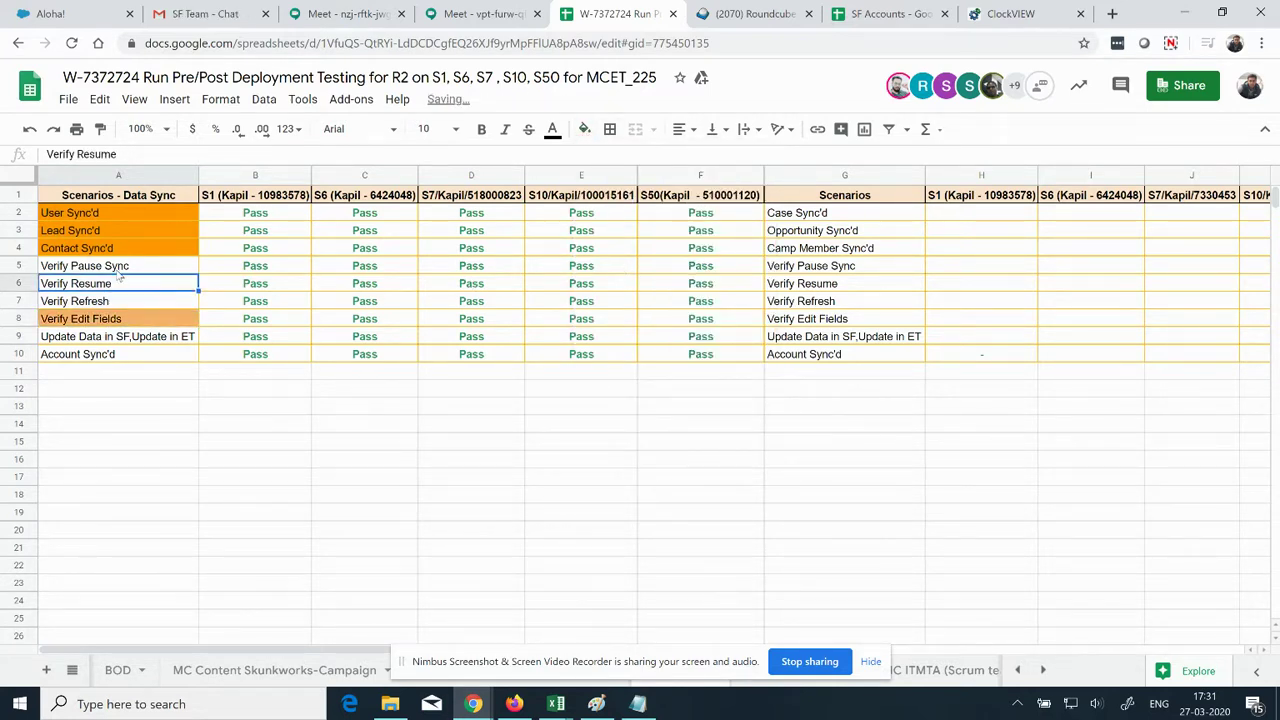
{"action": "left_click", "coordinate": [117, 303]}
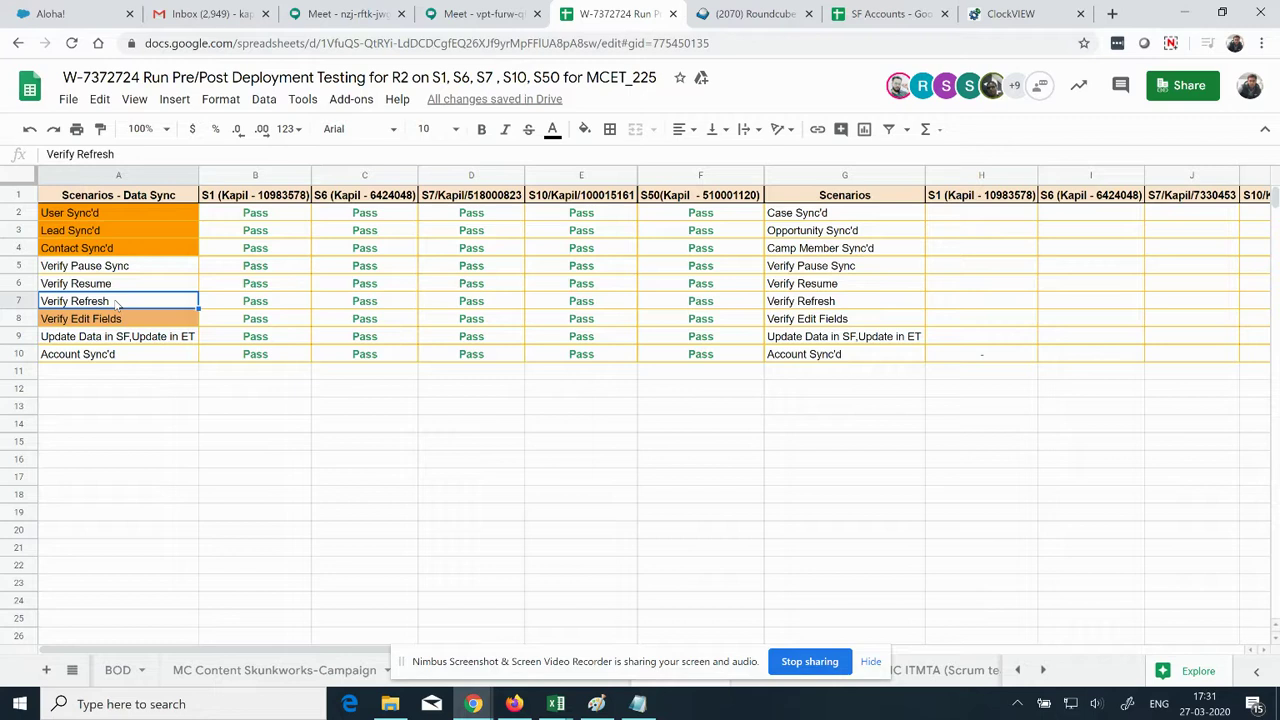
{"action": "left_click", "coordinate": [120, 357]}
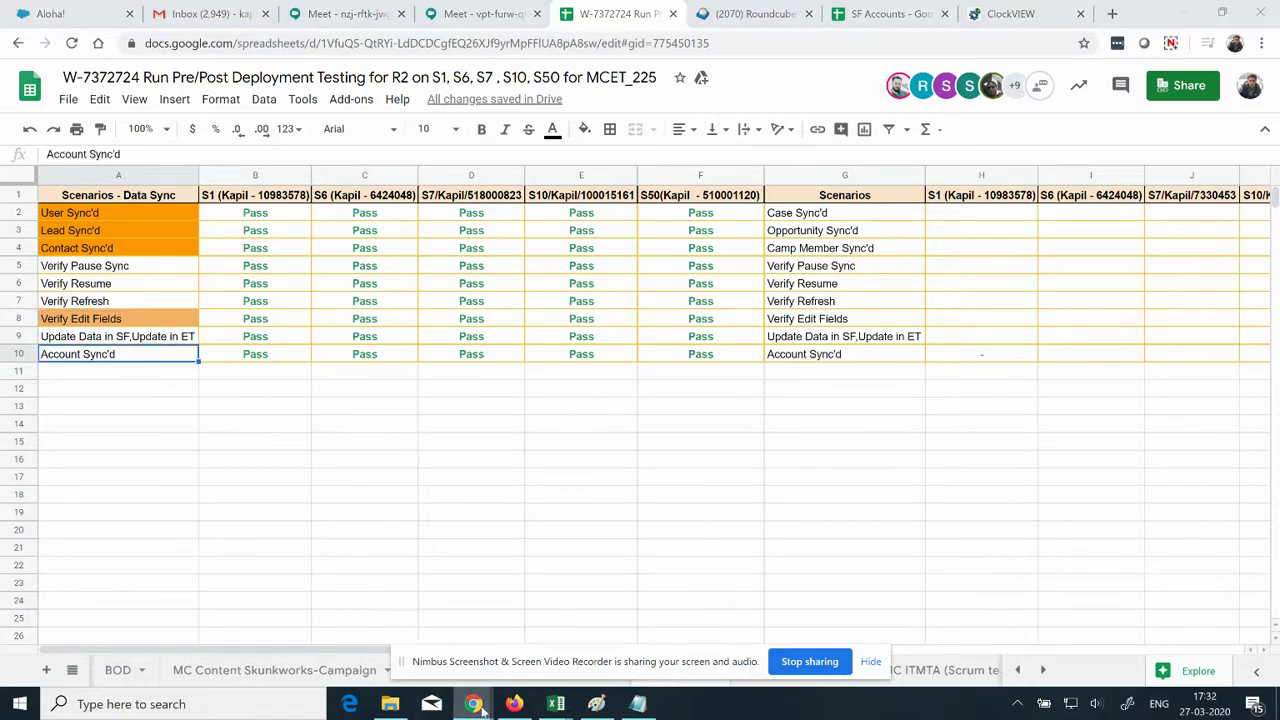
{"action": "mouse_move", "coordinate": [480, 708]}
{"action": "left_click", "coordinate": [471, 608]}
{"action": "left_click", "coordinate": [505, 13]}
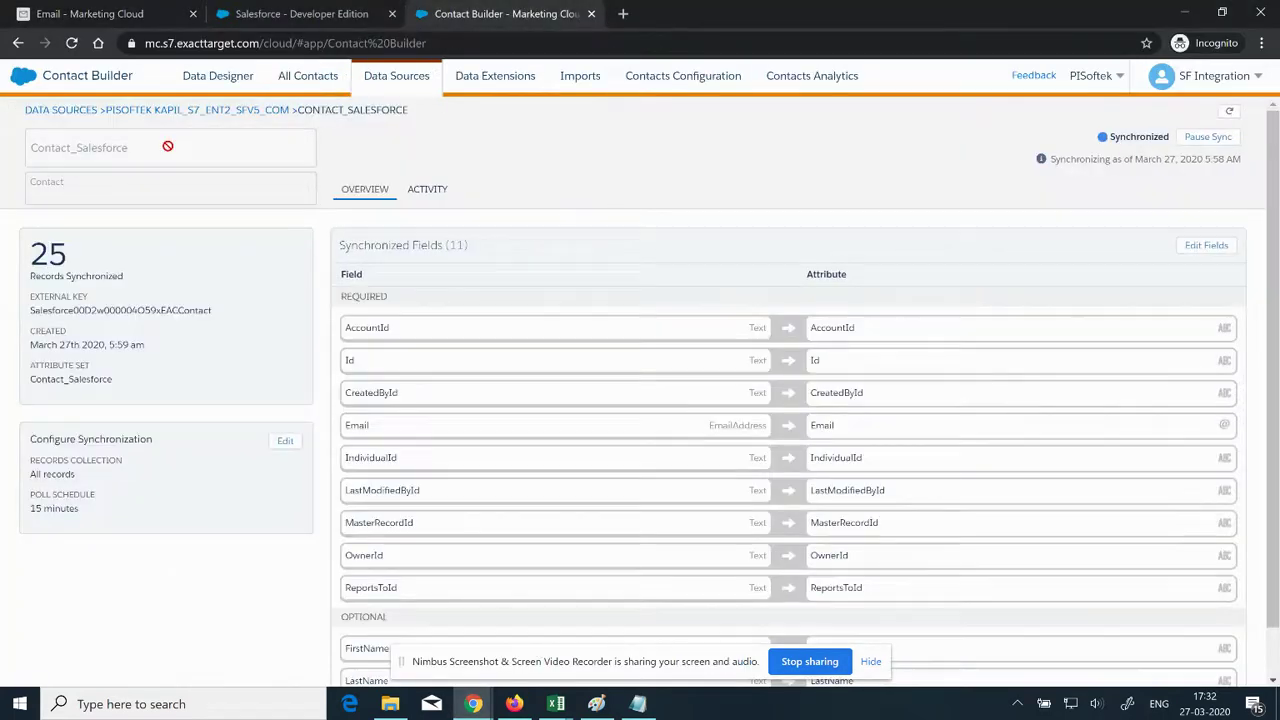
Step: Set up Account as a new synchronized object and Save & Synchronize it
{"action": "left_click", "coordinate": [150, 110]}
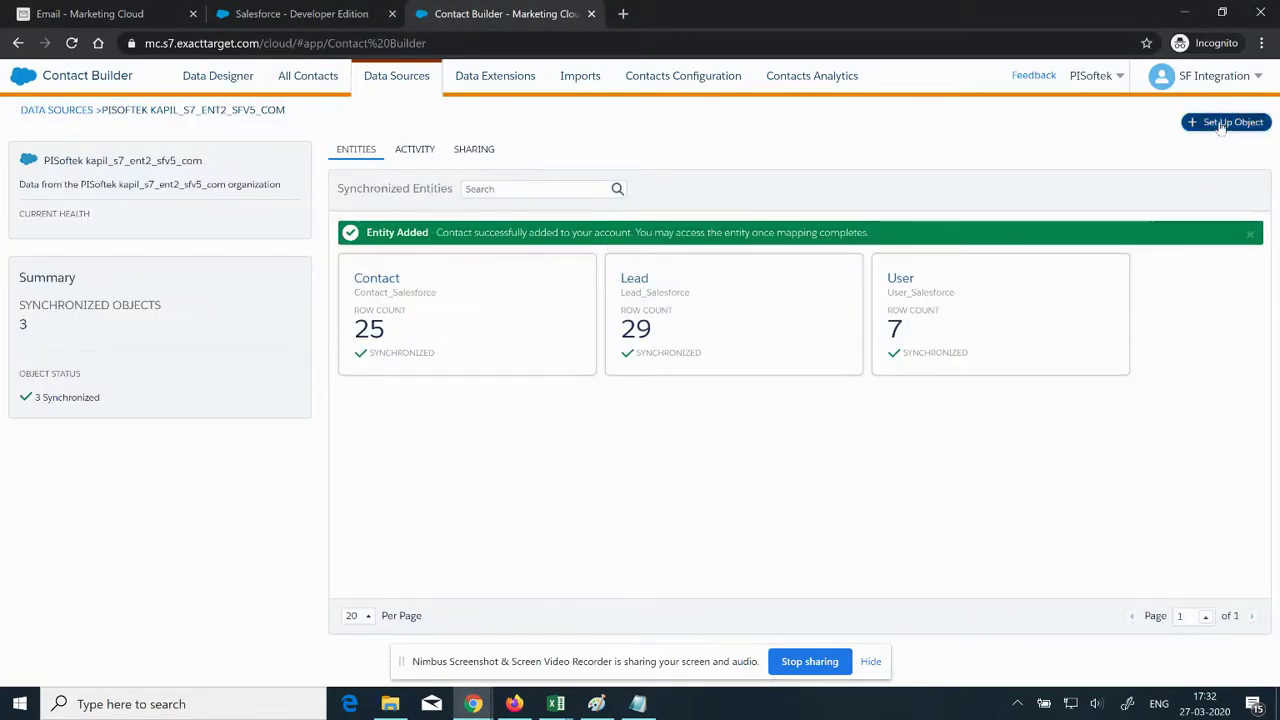
{"action": "left_click", "coordinate": [1222, 123]}
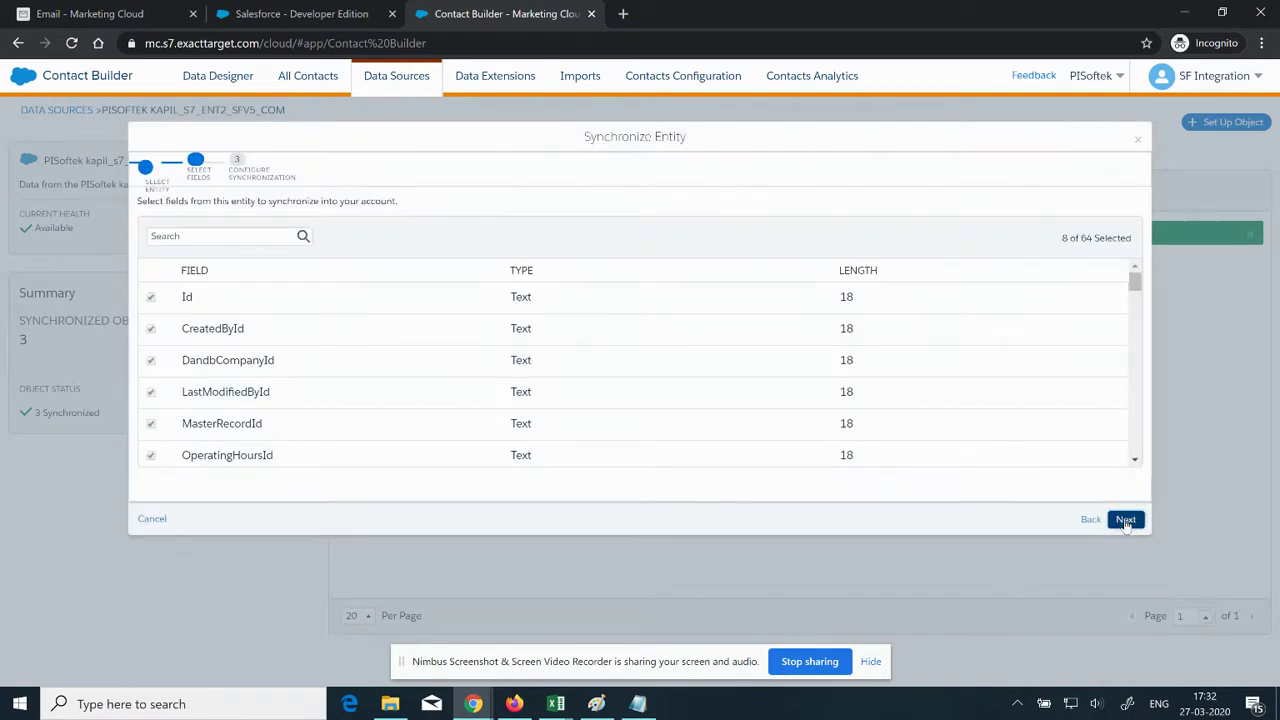
{"action": "left_click", "coordinate": [1125, 520]}
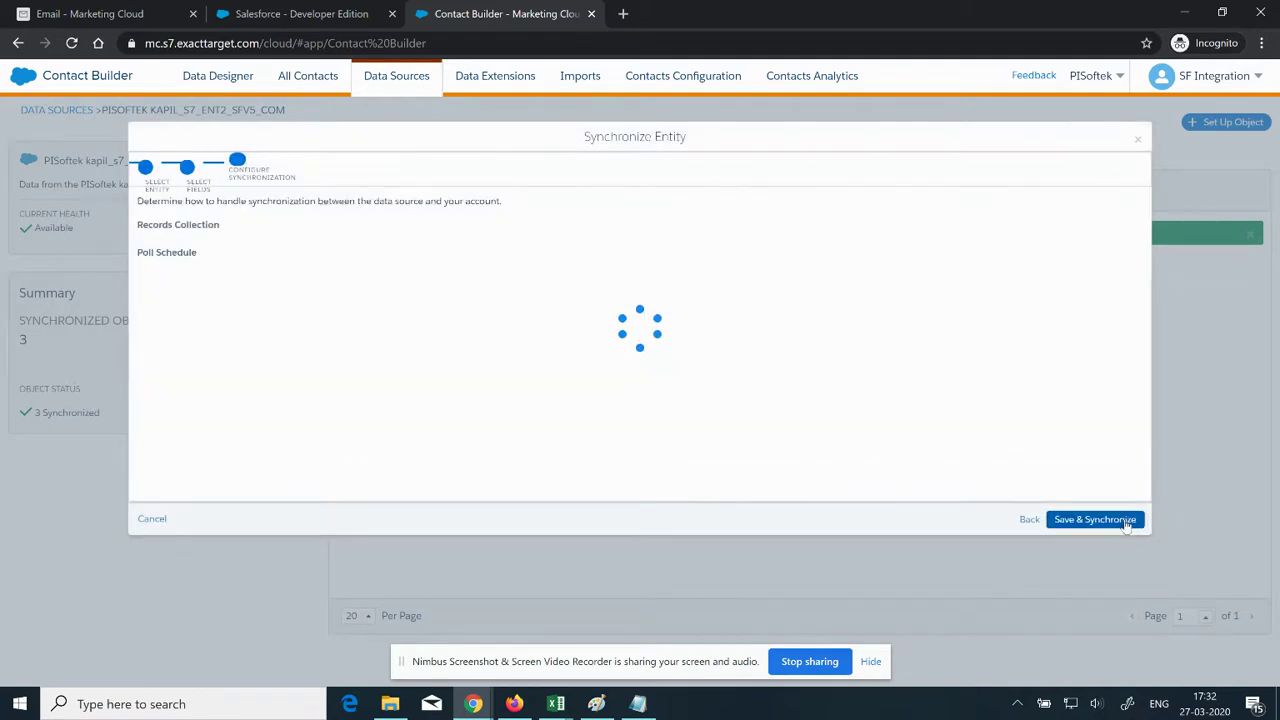
{"action": "left_click", "coordinate": [1097, 521]}
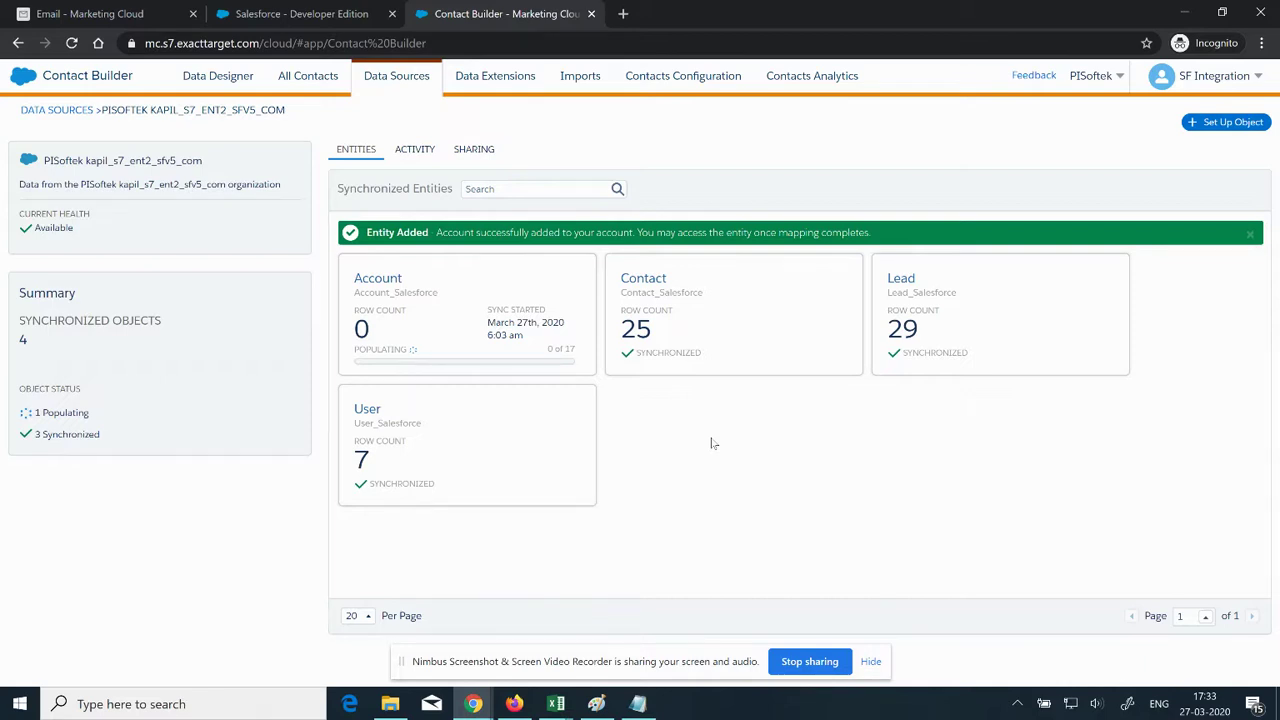
{"action": "key", "text": "alt+Tab"}
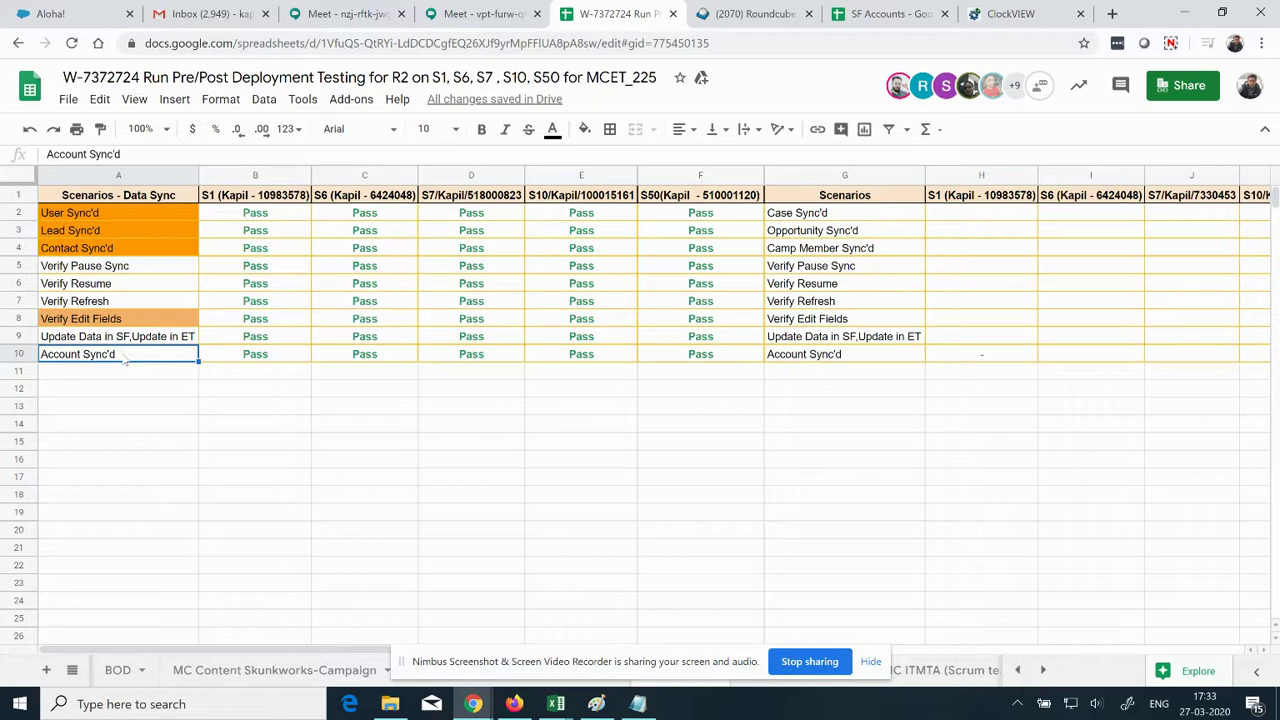
Step: Select the Verify Refresh cell, then bring up the Salesforce Developer Edition tab
{"action": "left_click", "coordinate": [112, 303]}
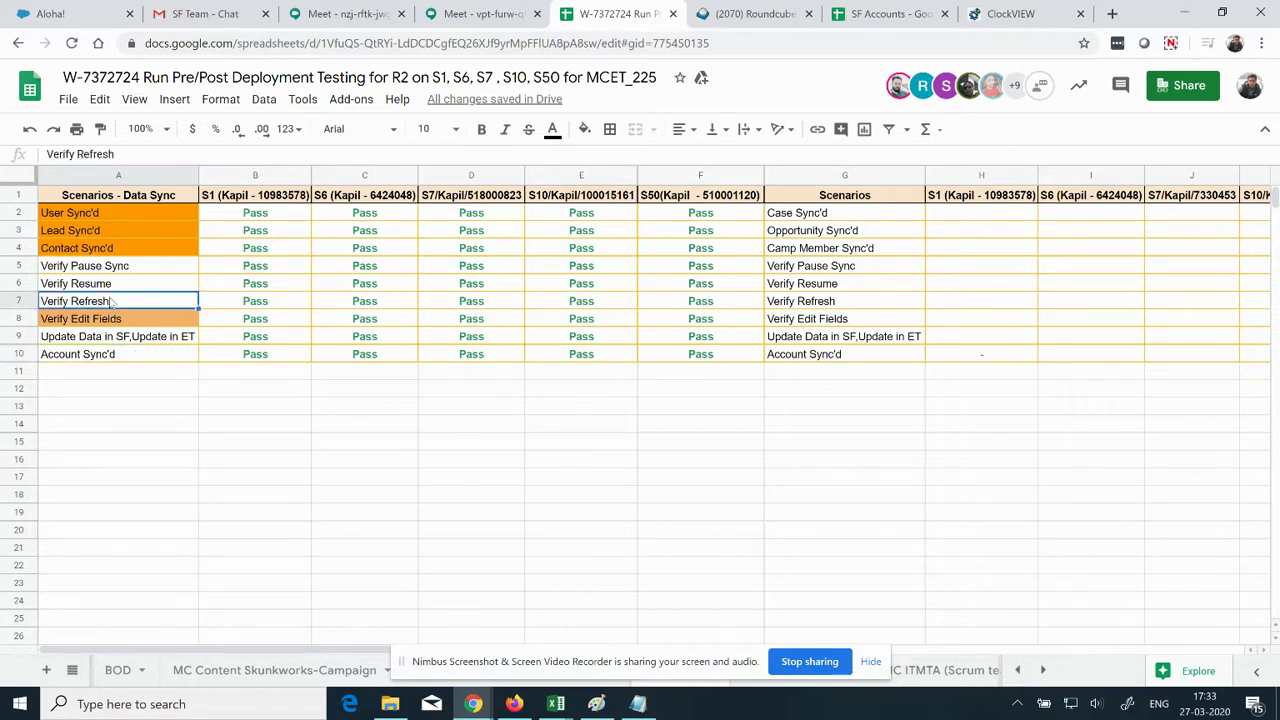
{"action": "key", "text": "alt+Tab"}
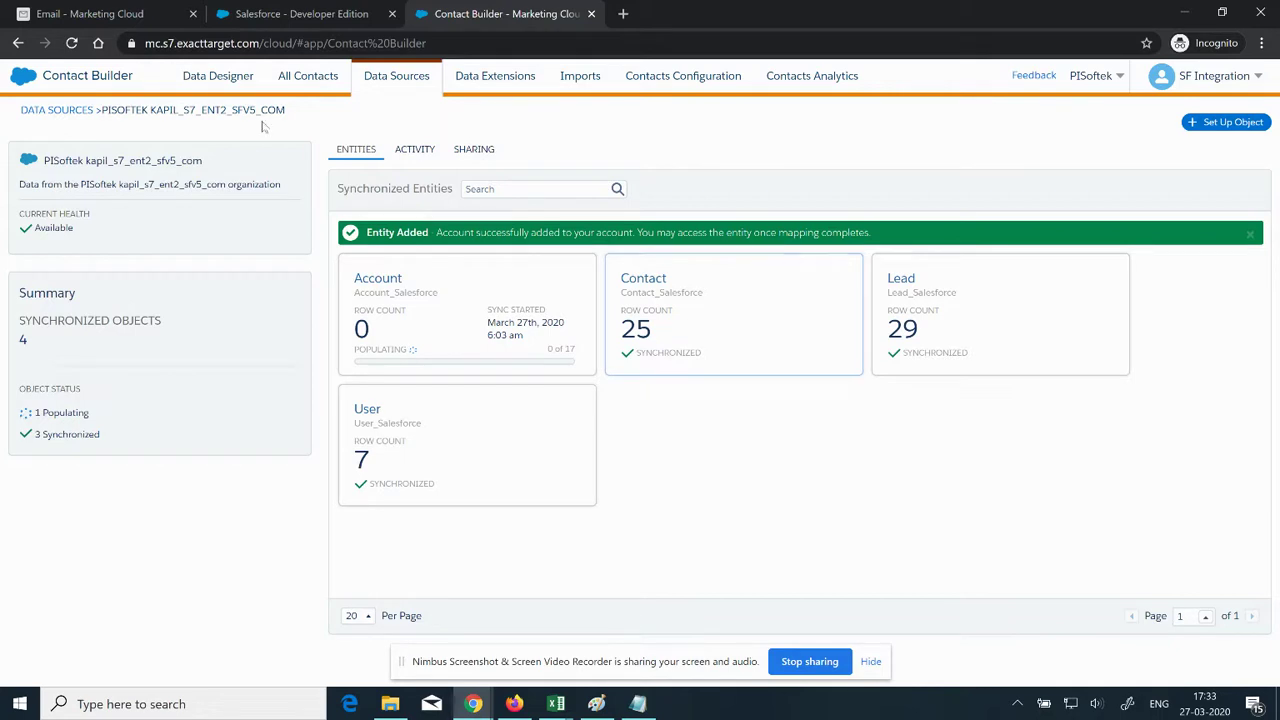
{"action": "left_click", "coordinate": [295, 14]}
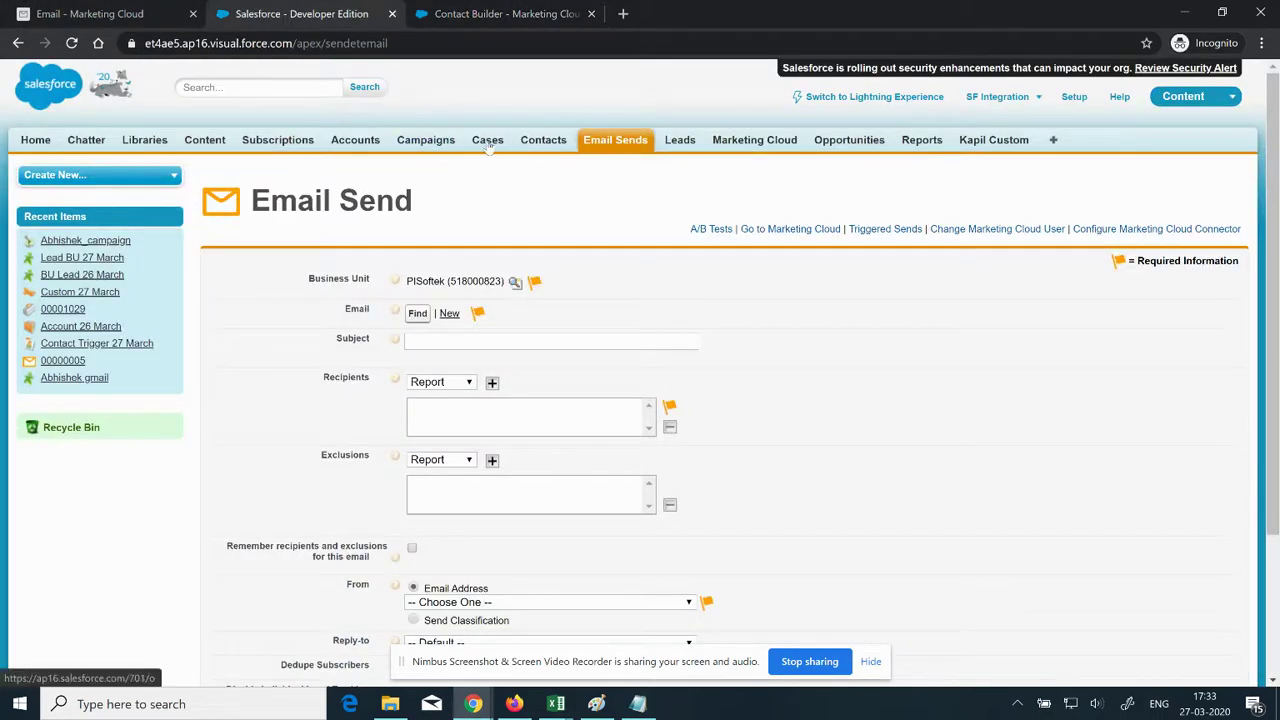
Step: Create and save a Salesforce contact with first name 'Contact Sync' and last name '27 March'
{"action": "left_click", "coordinate": [543, 143]}
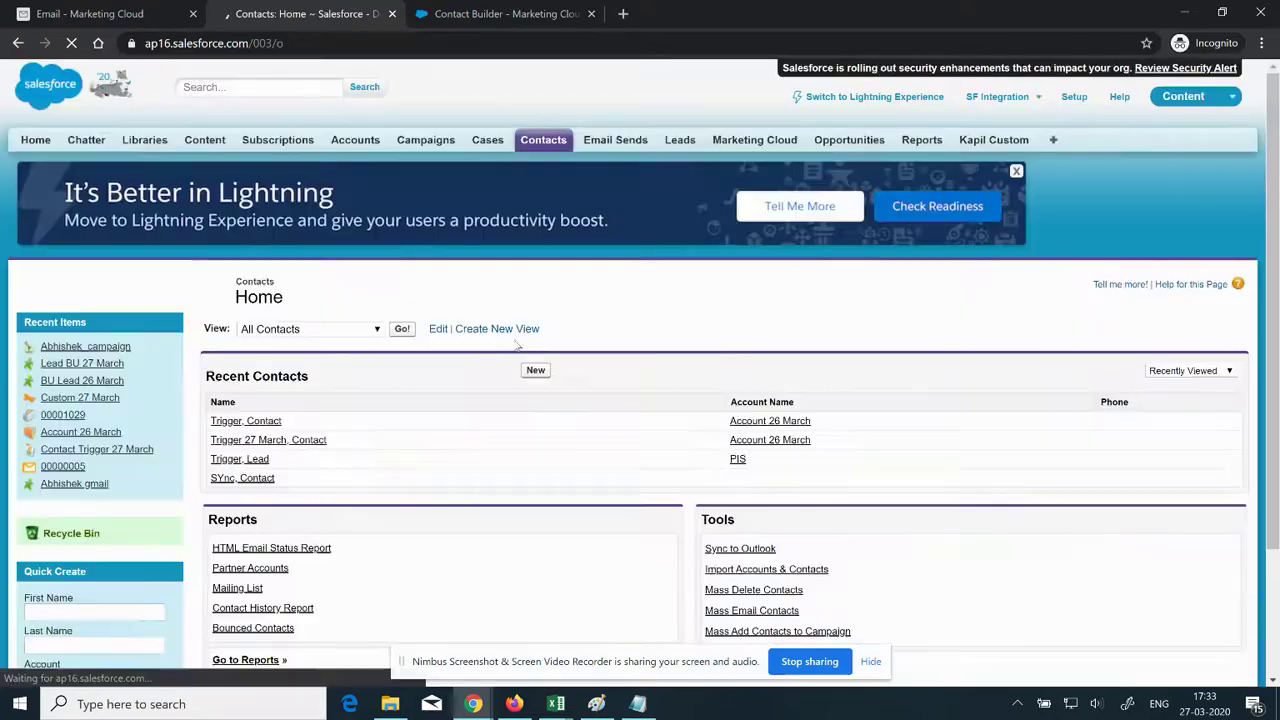
{"action": "left_click", "coordinate": [535, 371]}
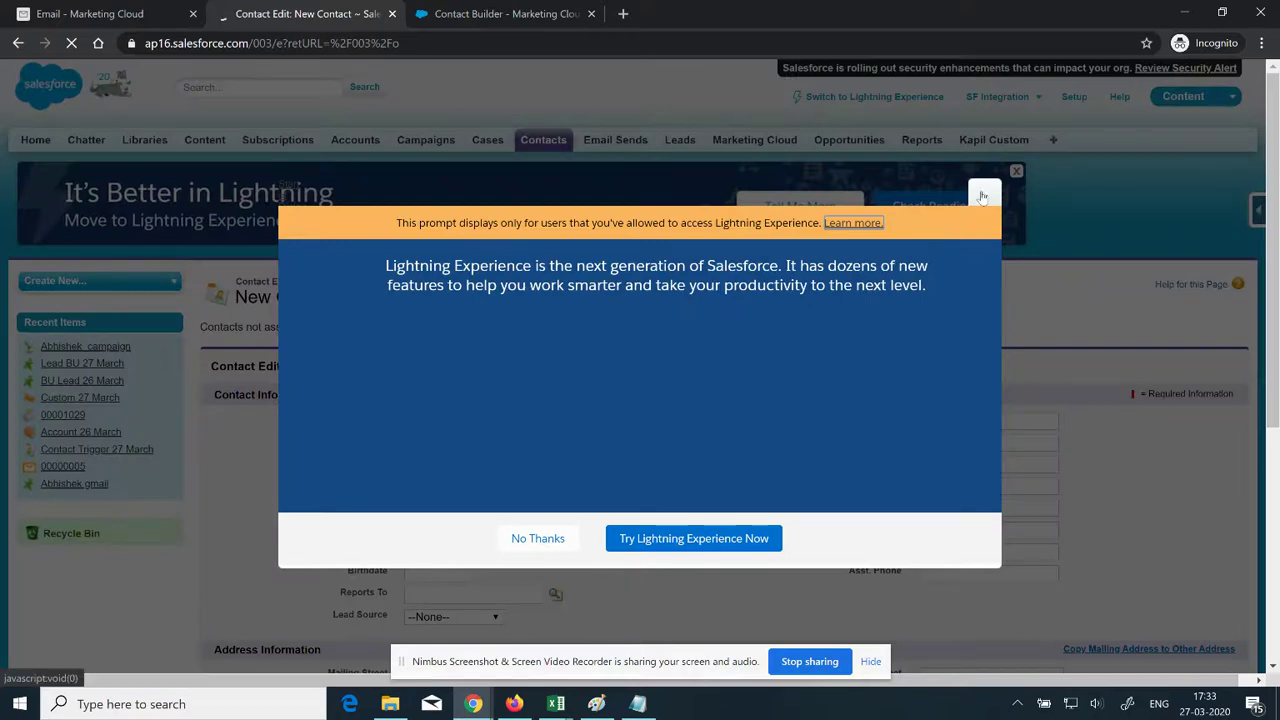
{"action": "left_click", "coordinate": [986, 196]}
{"action": "left_click", "coordinate": [442, 464]}
{"action": "type", "text": "Contact"}
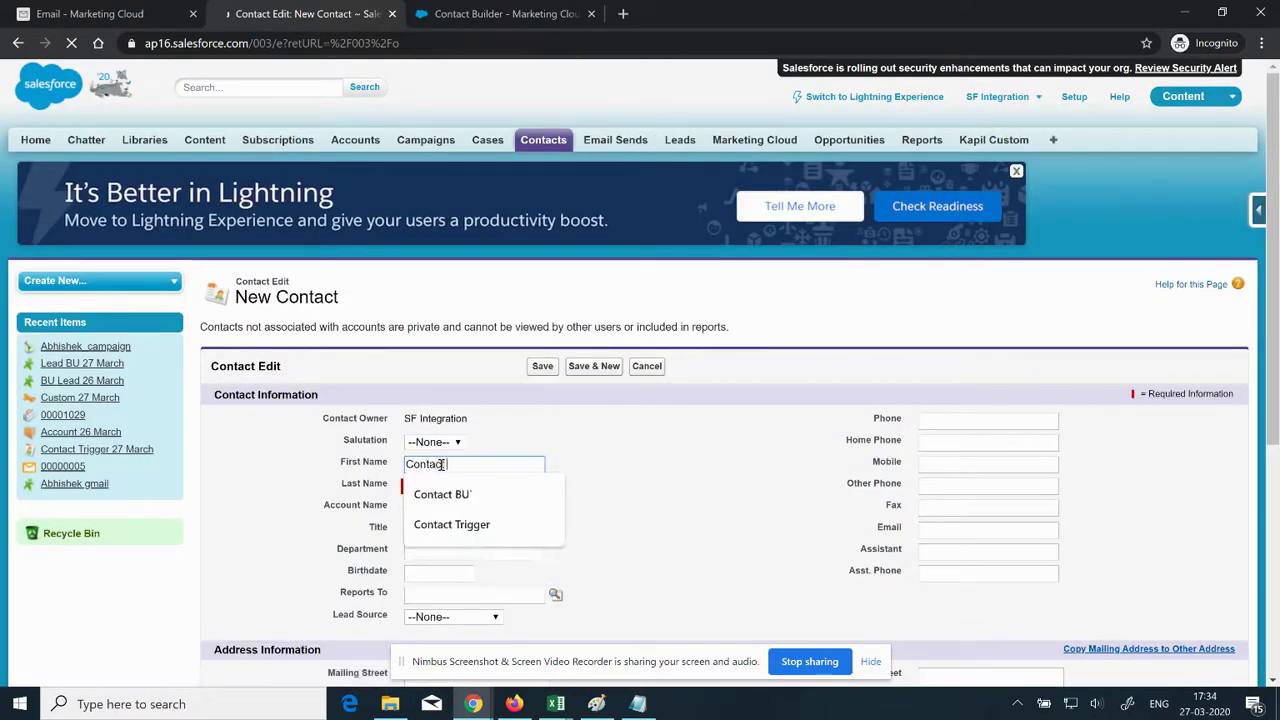
{"action": "type", "text": " Sync"}
{"action": "key", "text": "Tab"}
{"action": "type", "text": "27 March"}
{"action": "key", "text": "Tab"}
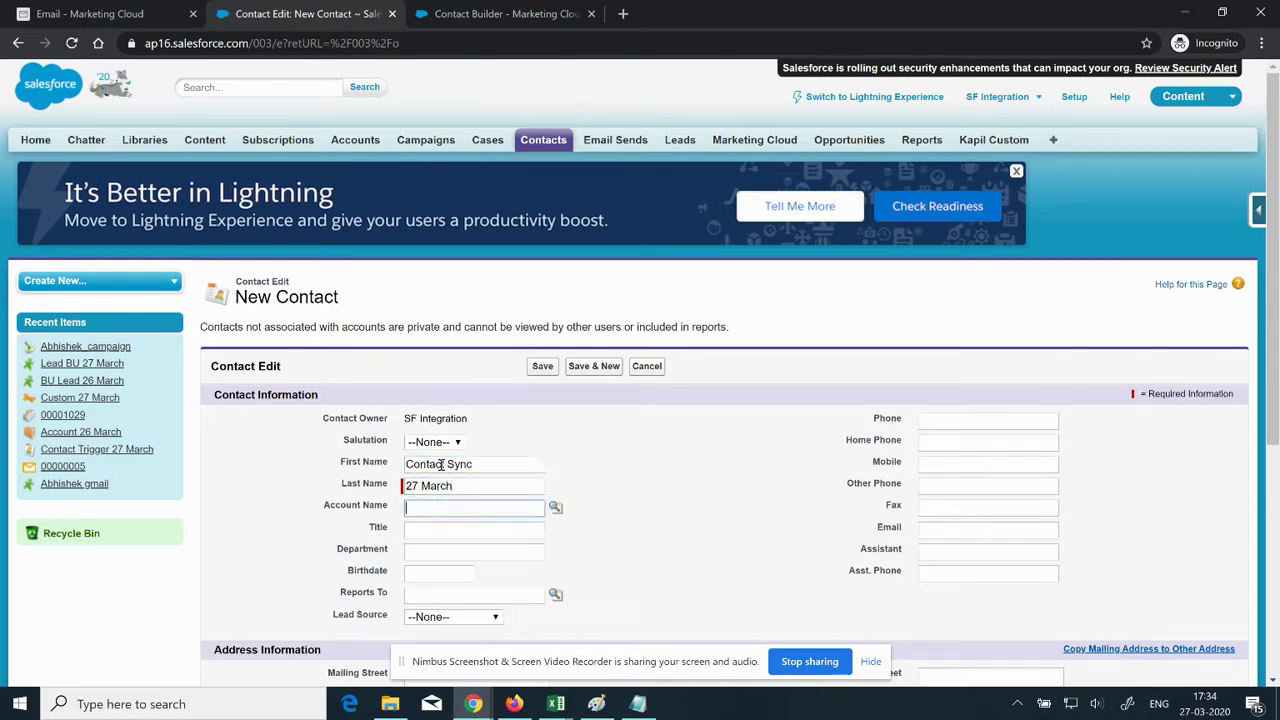
{"action": "left_click", "coordinate": [541, 368]}
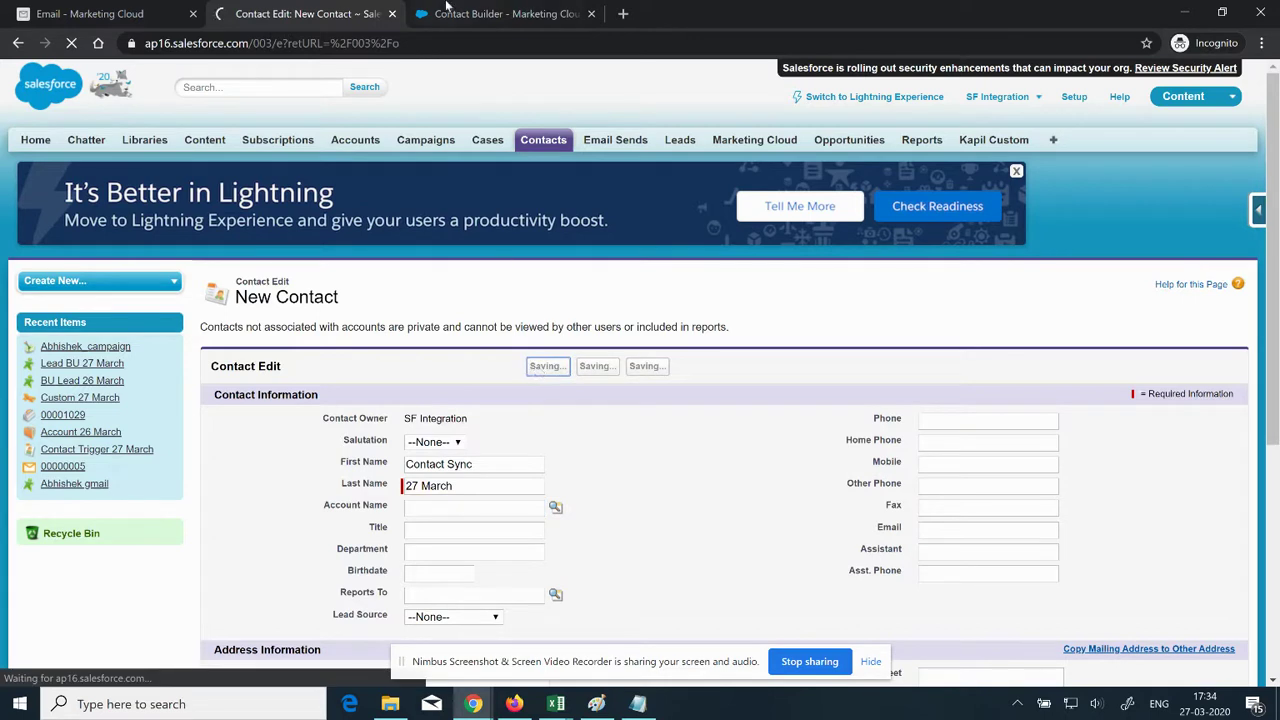
{"action": "left_click", "coordinate": [507, 13]}
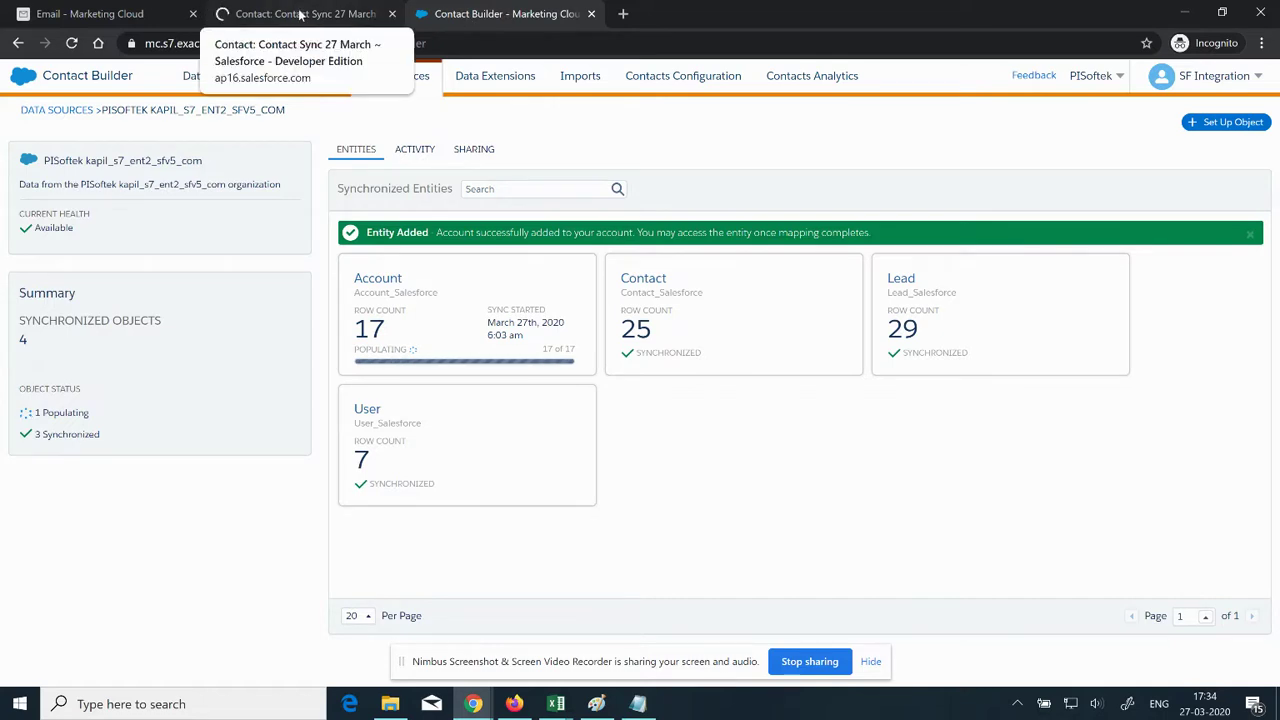
Step: Refresh the Contact entity's synchronized data and go back to the data source's entity cards
{"action": "left_click", "coordinate": [740, 327]}
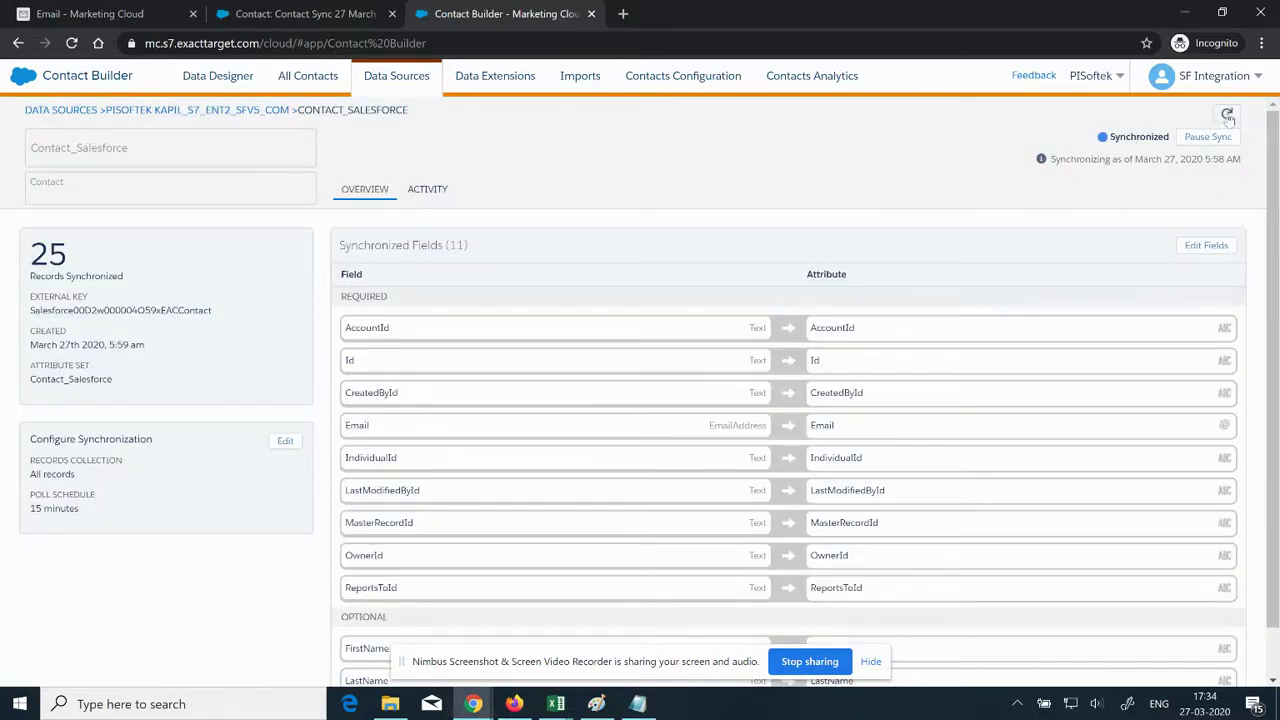
{"action": "left_click", "coordinate": [1228, 117]}
{"action": "left_click", "coordinate": [782, 273]}
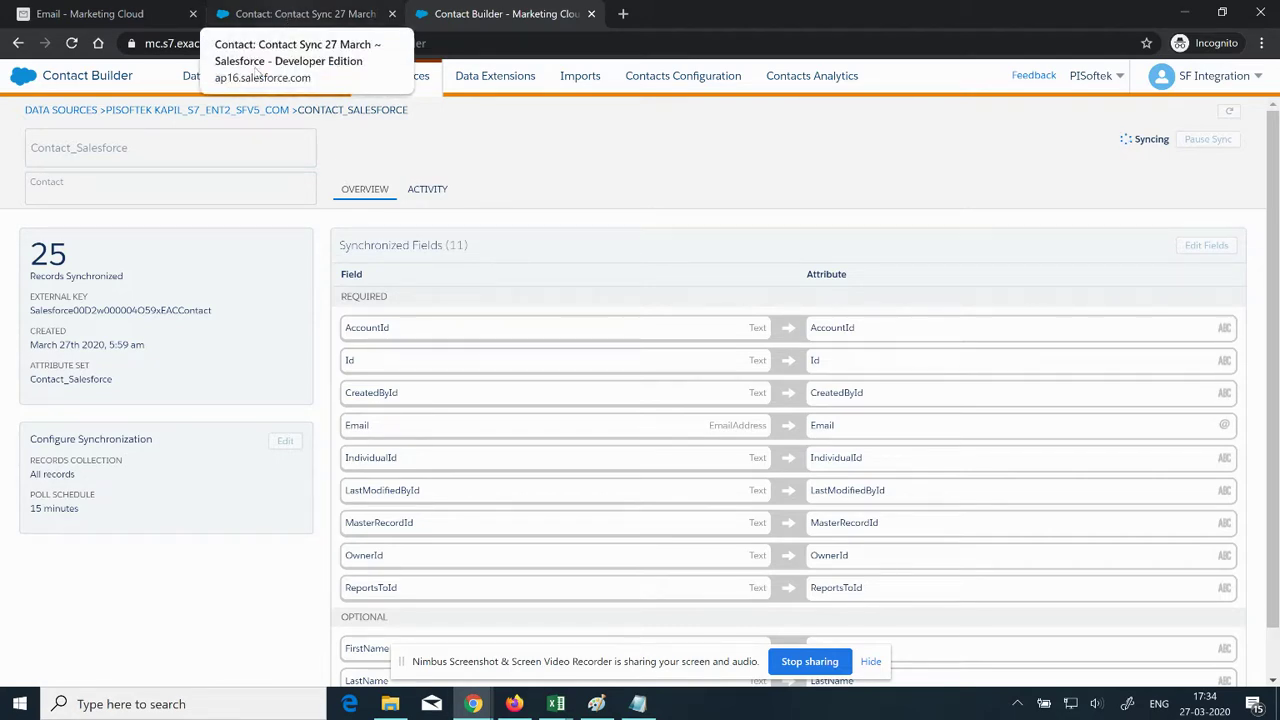
{"action": "left_click", "coordinate": [208, 110]}
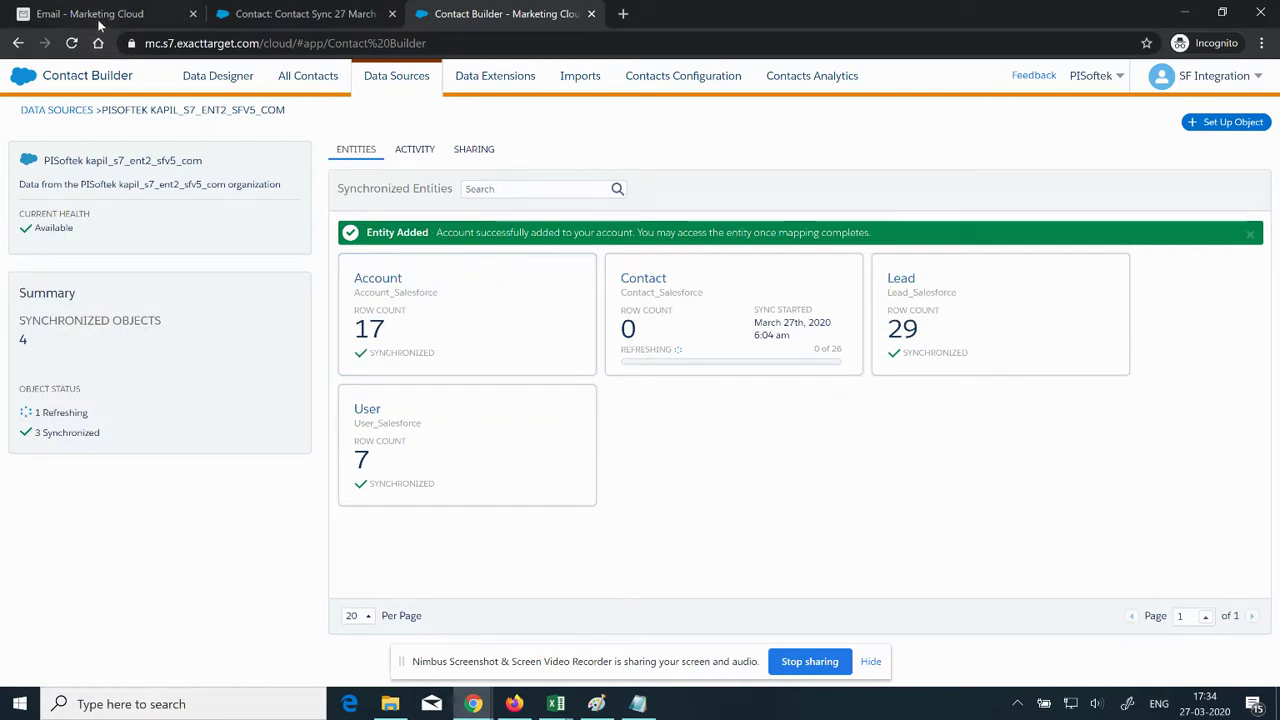
Step: Reload the data extensions list, noting Account_Salesforce at 17 records and Contact_Salesforce at 25
{"action": "key", "text": "ctrl+1"}
{"action": "left_click", "coordinate": [125, 276]}
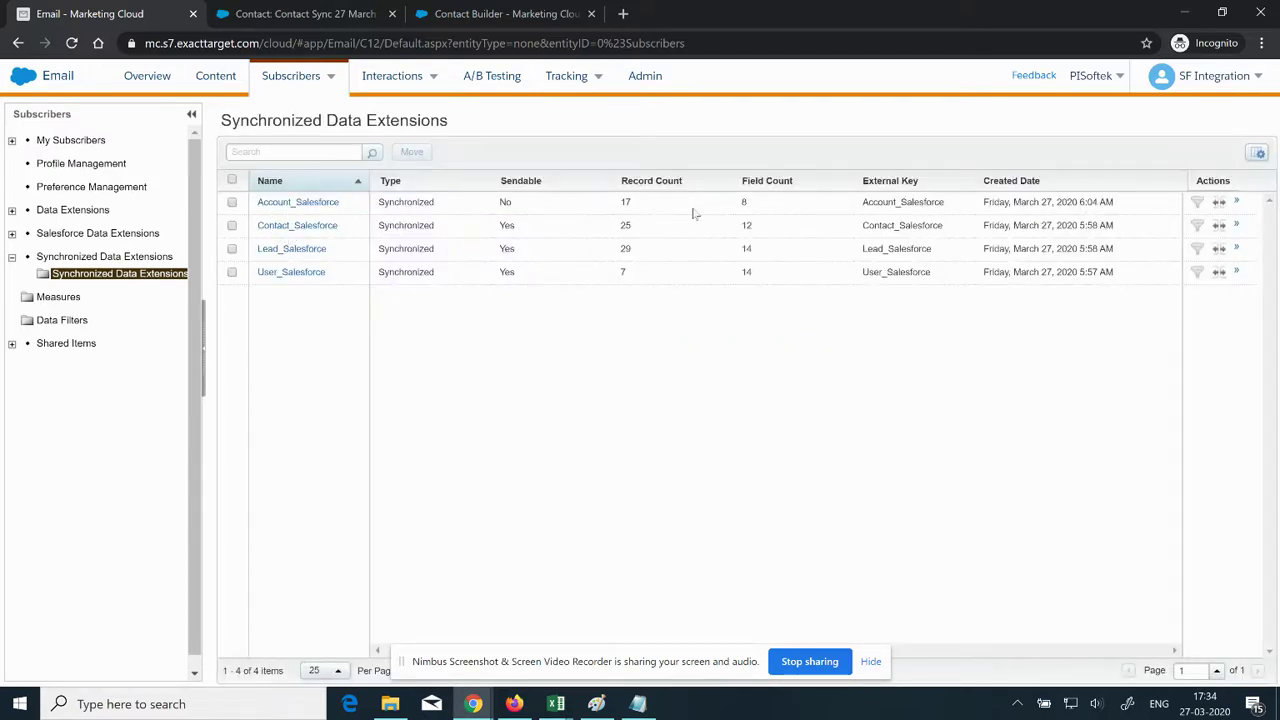
{"action": "left_click", "coordinate": [502, 13]}
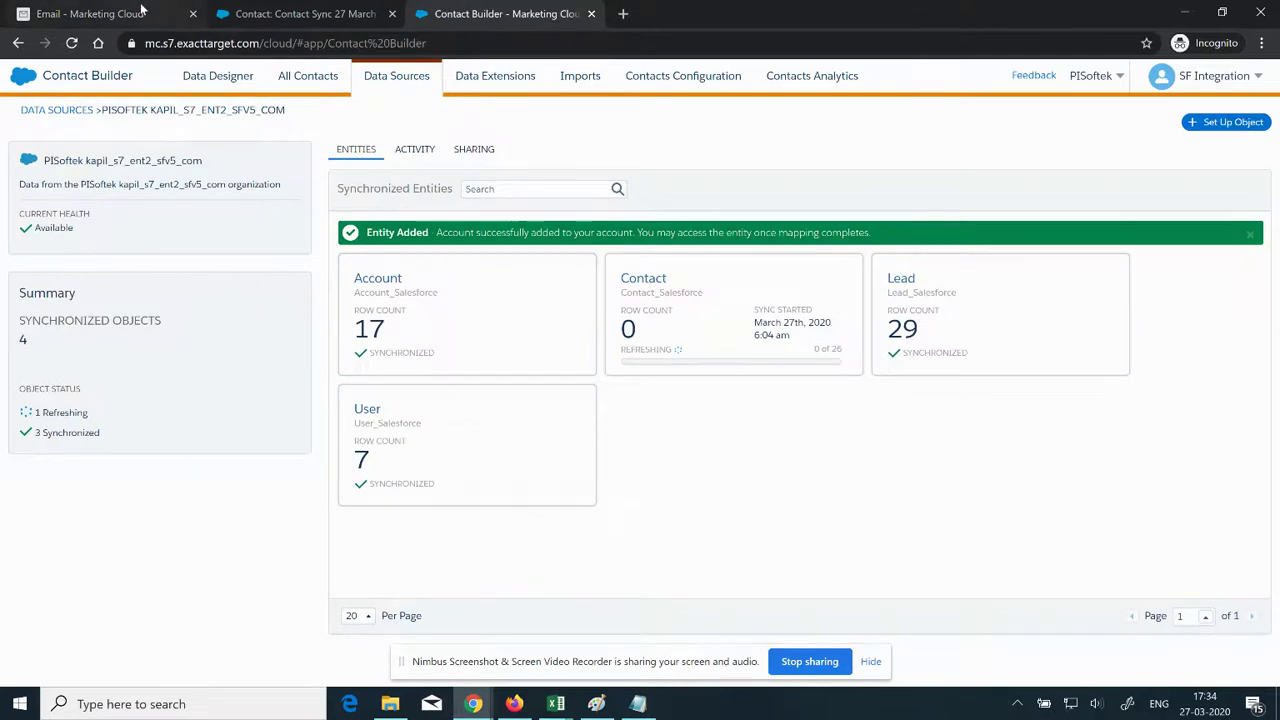
{"action": "left_click", "coordinate": [145, 12]}
{"action": "left_click_drag", "start_coordinate": [640, 205], "coordinate": [592, 202]}
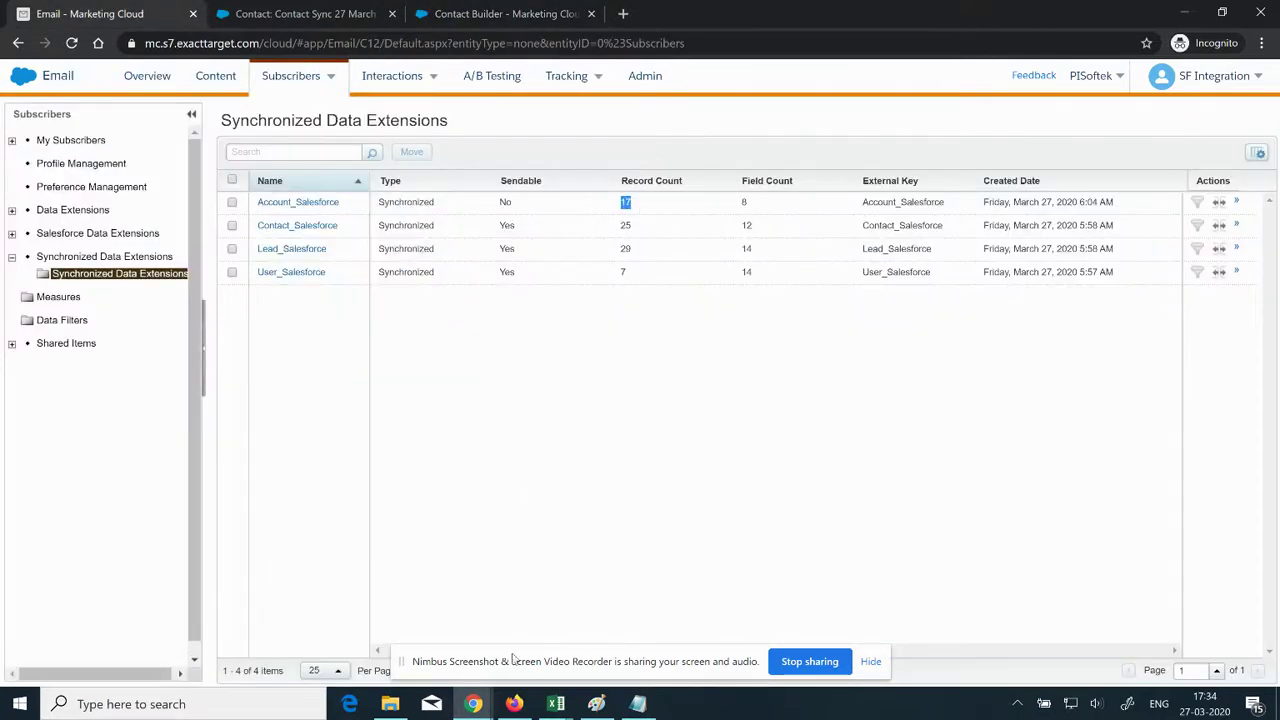
{"action": "left_click", "coordinate": [489, 14]}
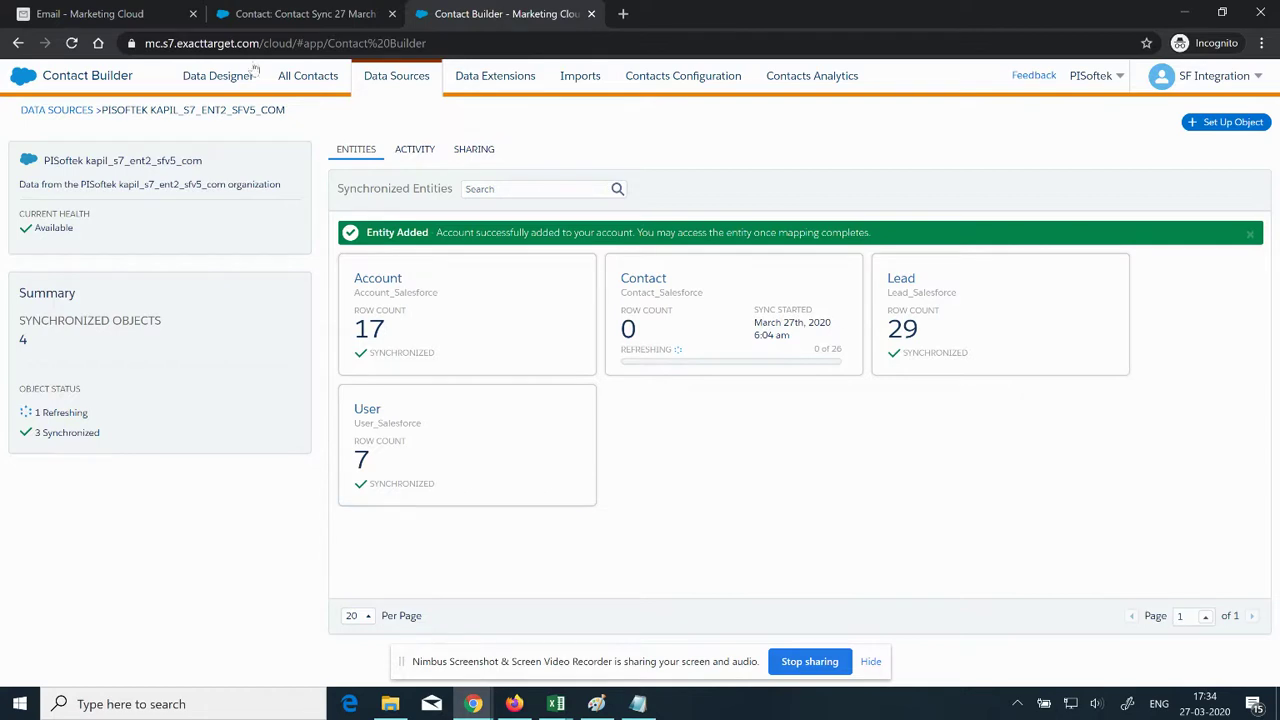
{"action": "left_click", "coordinate": [145, 12]}
{"action": "double_click", "coordinate": [625, 225]}
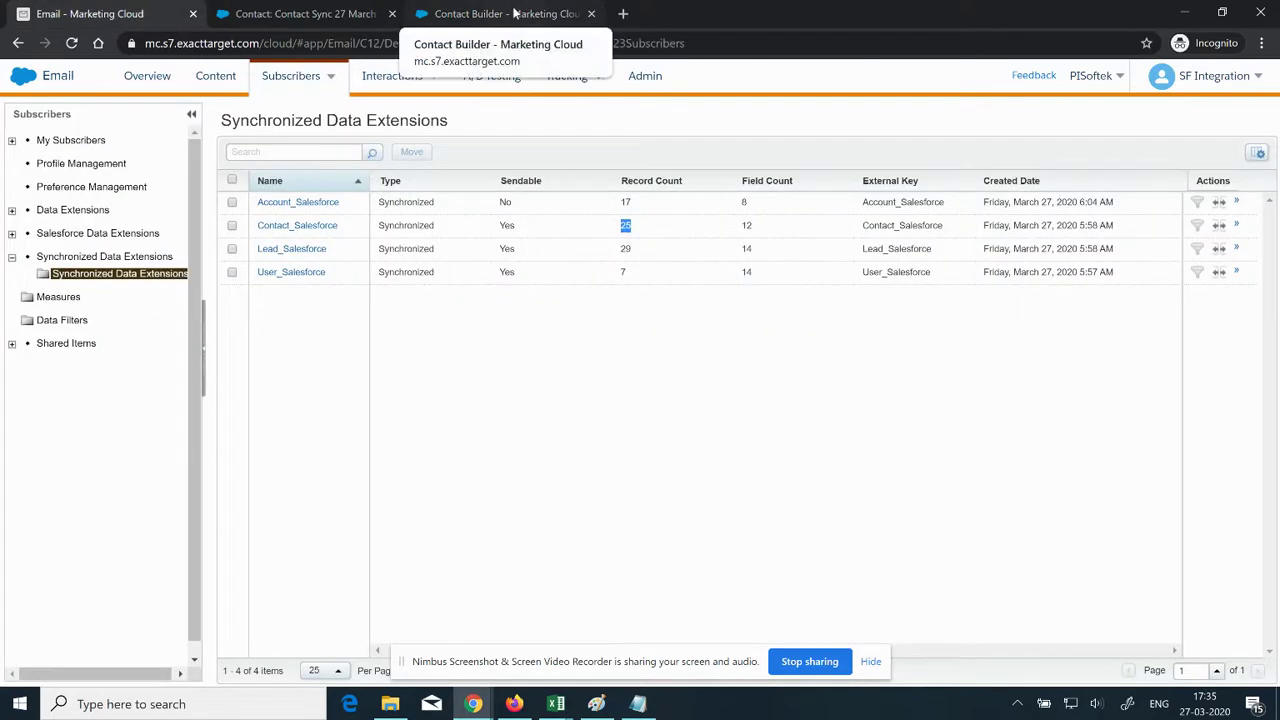
Step: Recheck the Contact entity and reload until Contact_Salesforce shows 26 records
{"action": "left_click", "coordinate": [513, 13]}
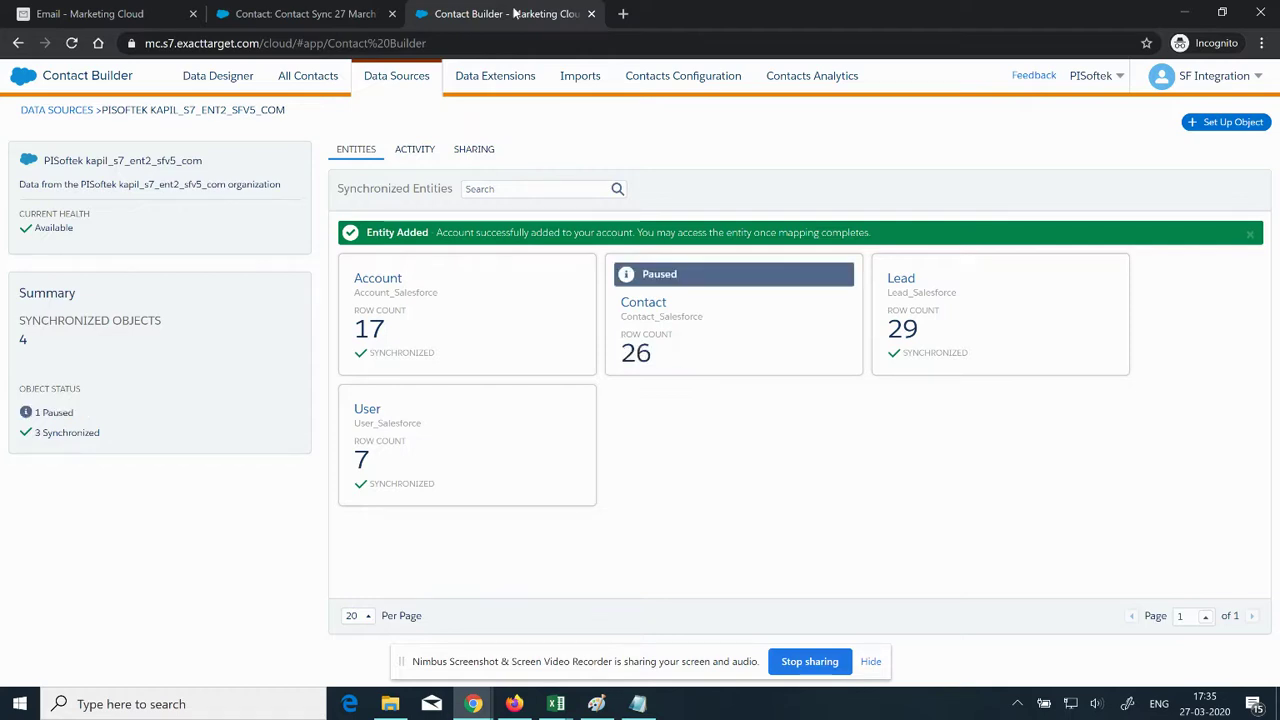
{"action": "left_click", "coordinate": [747, 331]}
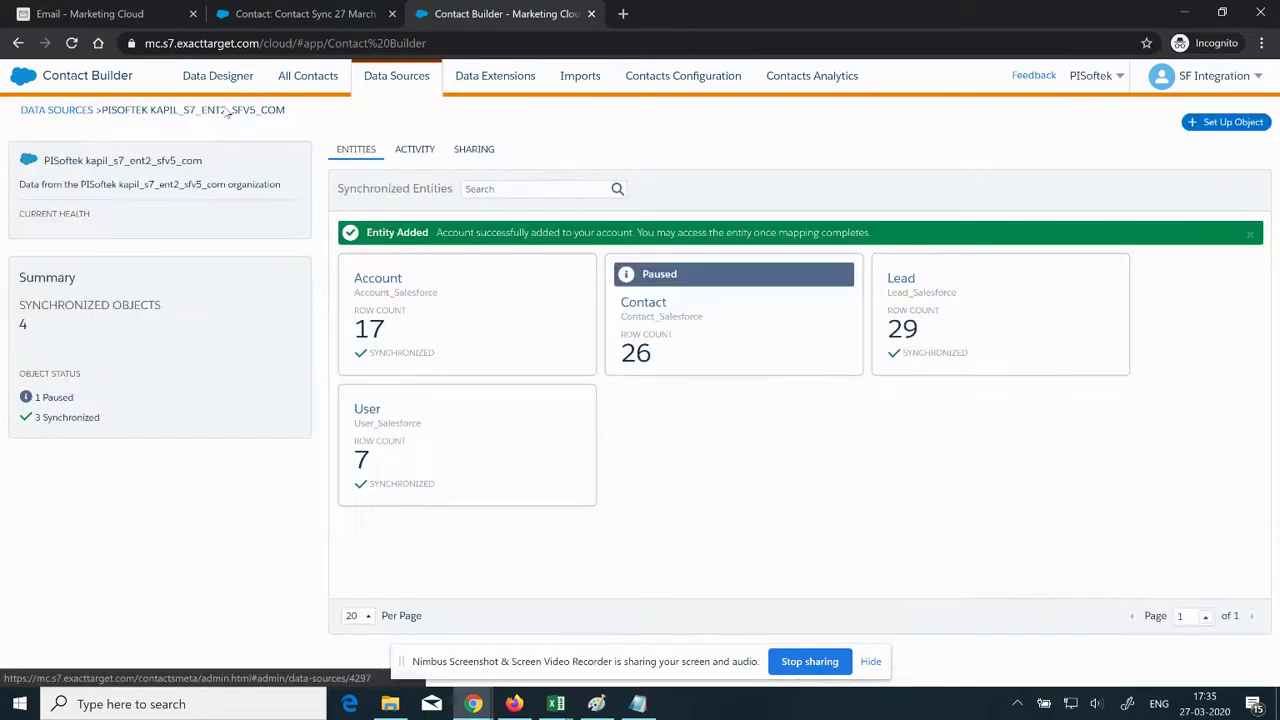
{"action": "left_click", "coordinate": [225, 111]}
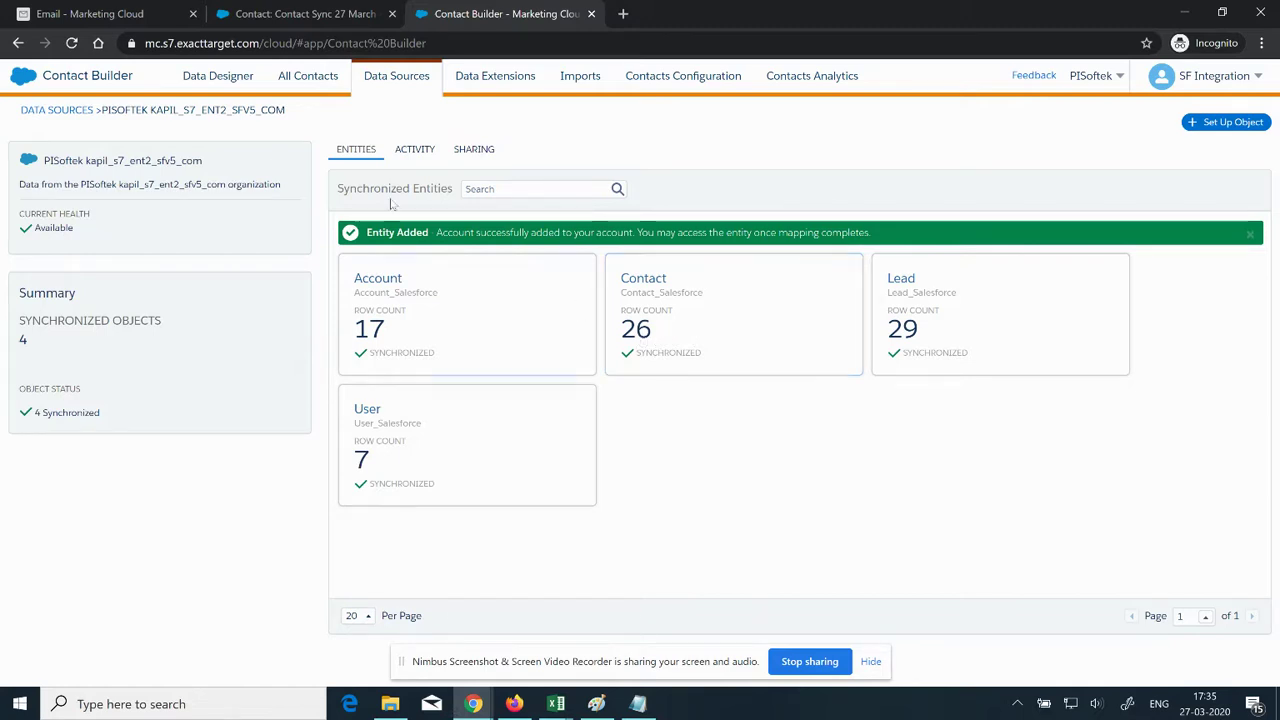
{"action": "left_click", "coordinate": [90, 14]}
{"action": "left_click", "coordinate": [128, 274]}
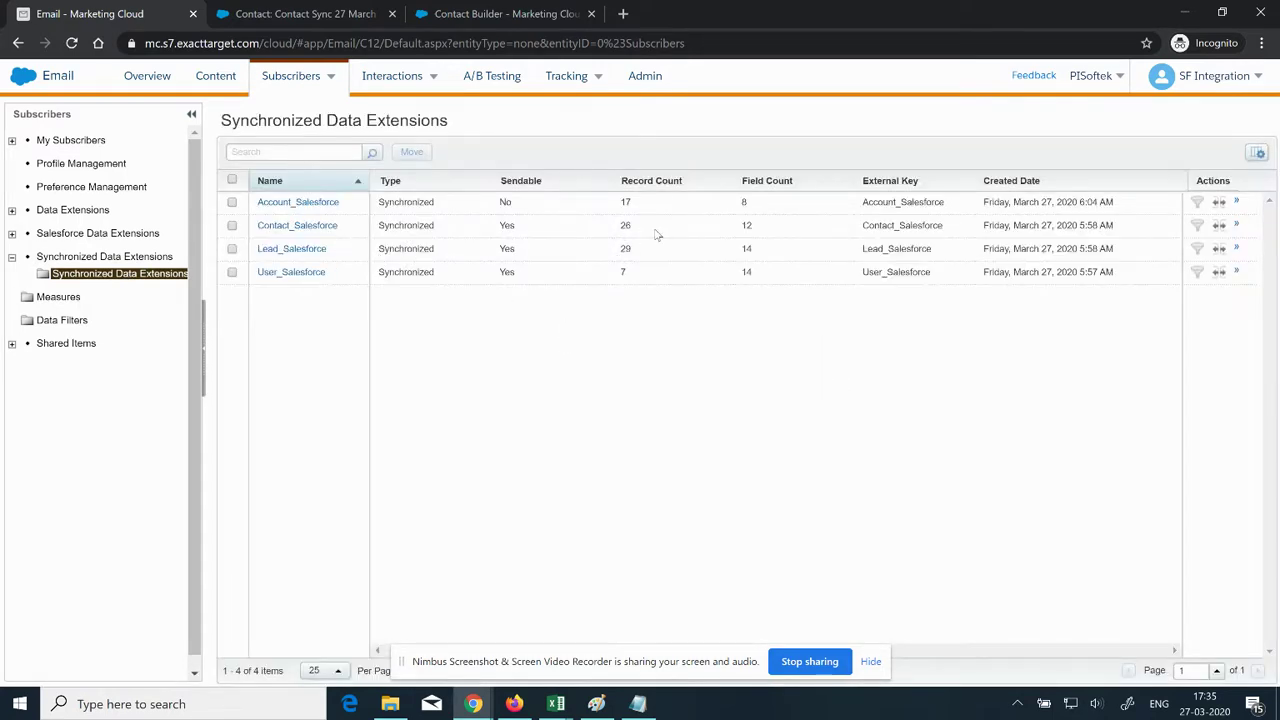
{"action": "left_click_drag", "start_coordinate": [657, 236], "coordinate": [608, 230]}
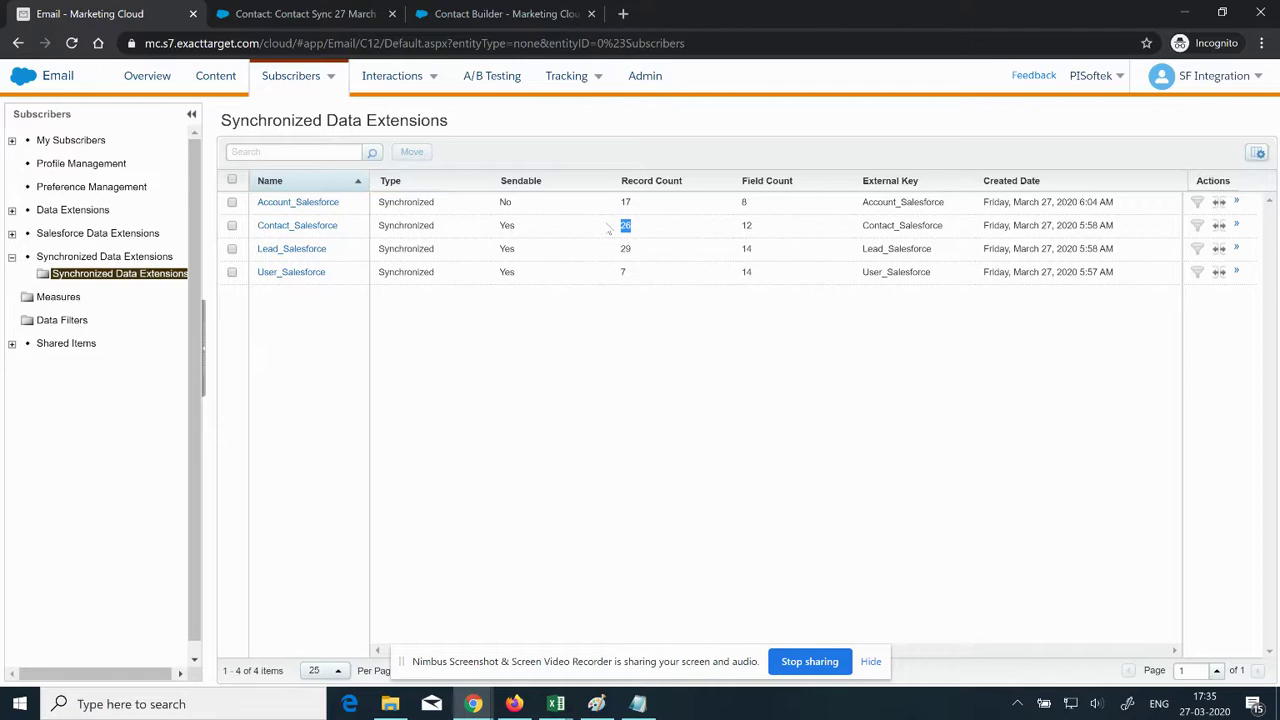
{"action": "mouse_move", "coordinate": [488, 697]}
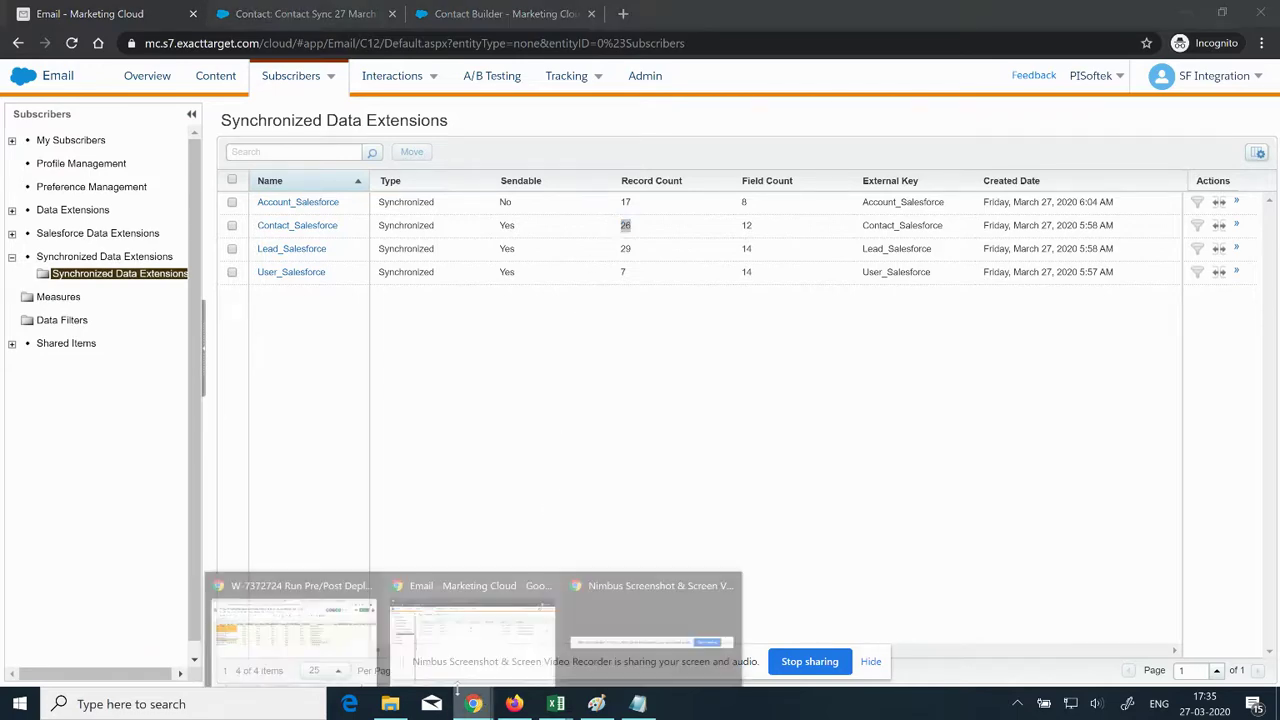
{"action": "left_click", "coordinate": [344, 624]}
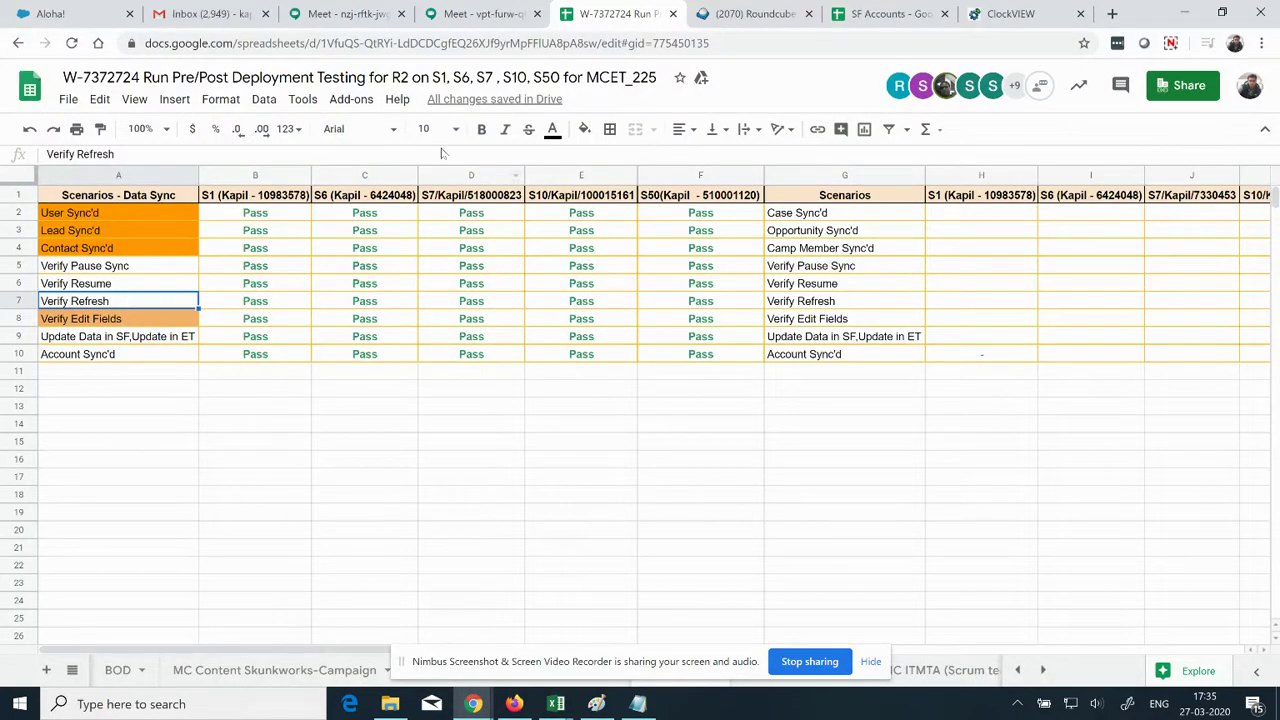
Step: Fill the Verify Refresh and Account Sync'd cells light orange in the tracker
{"action": "left_click", "coordinate": [585, 129]}
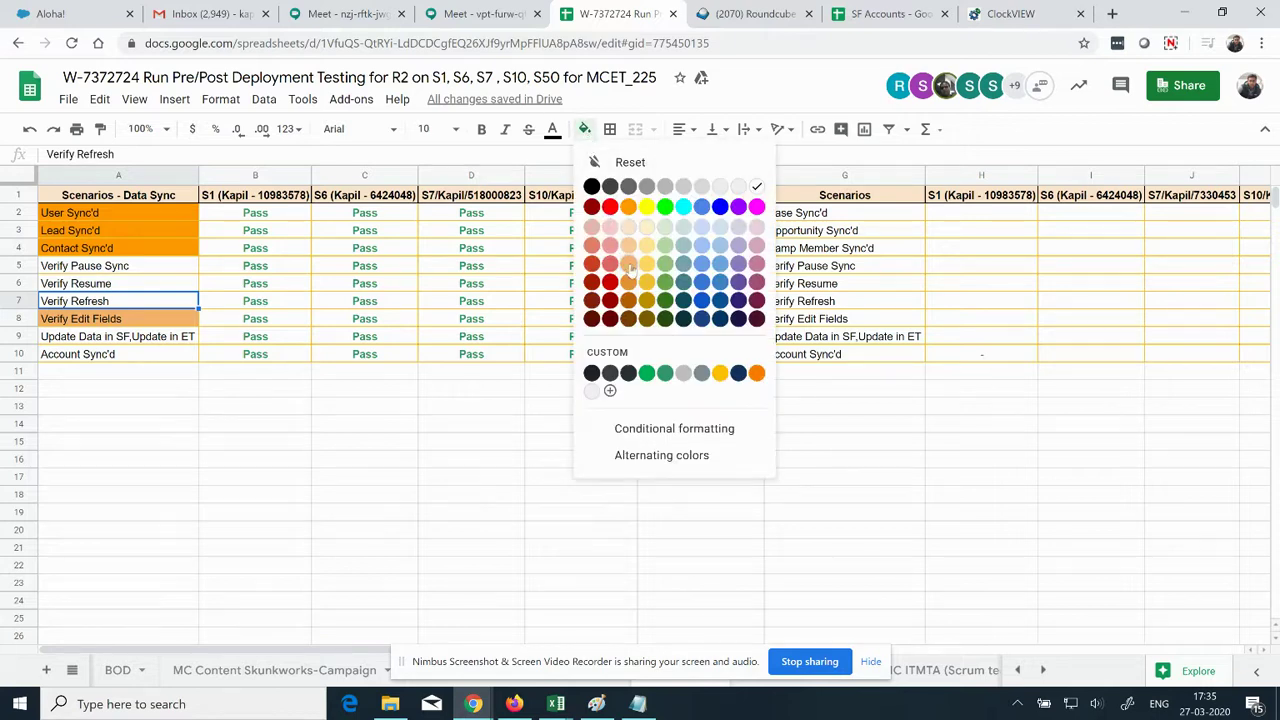
{"action": "left_click", "coordinate": [631, 209]}
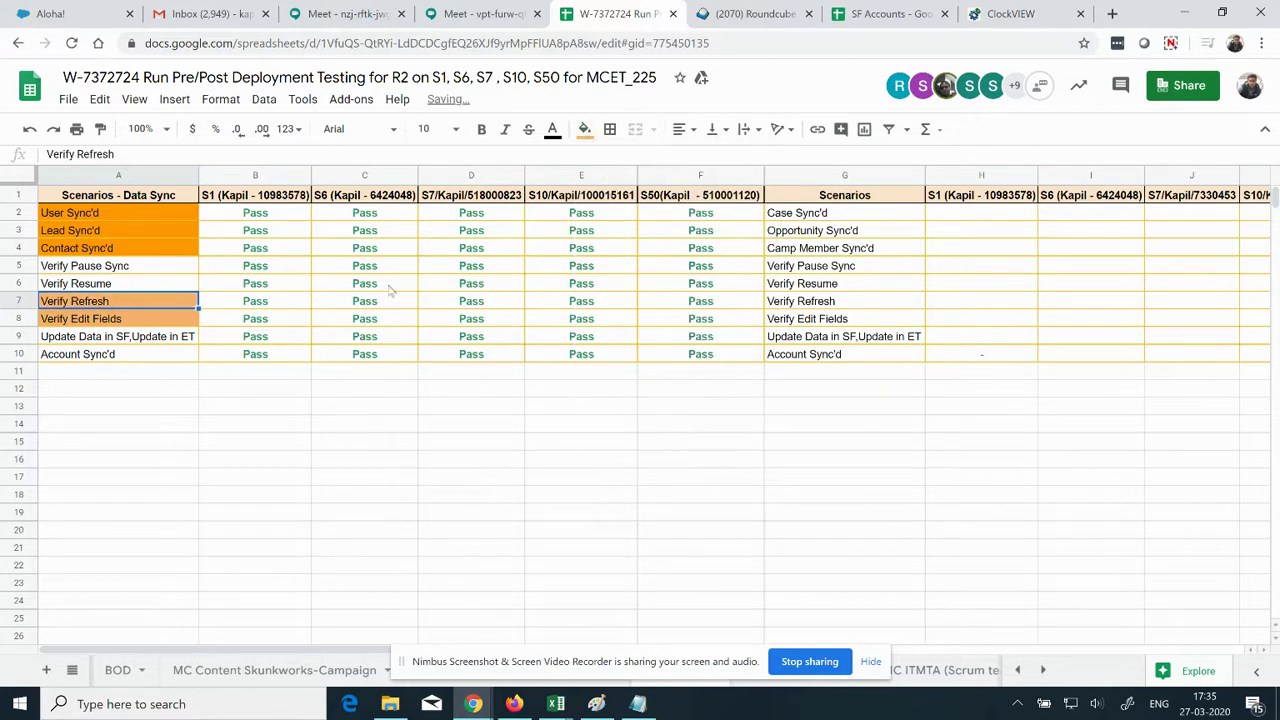
{"action": "left_click", "coordinate": [120, 358]}
{"action": "left_click", "coordinate": [585, 129]}
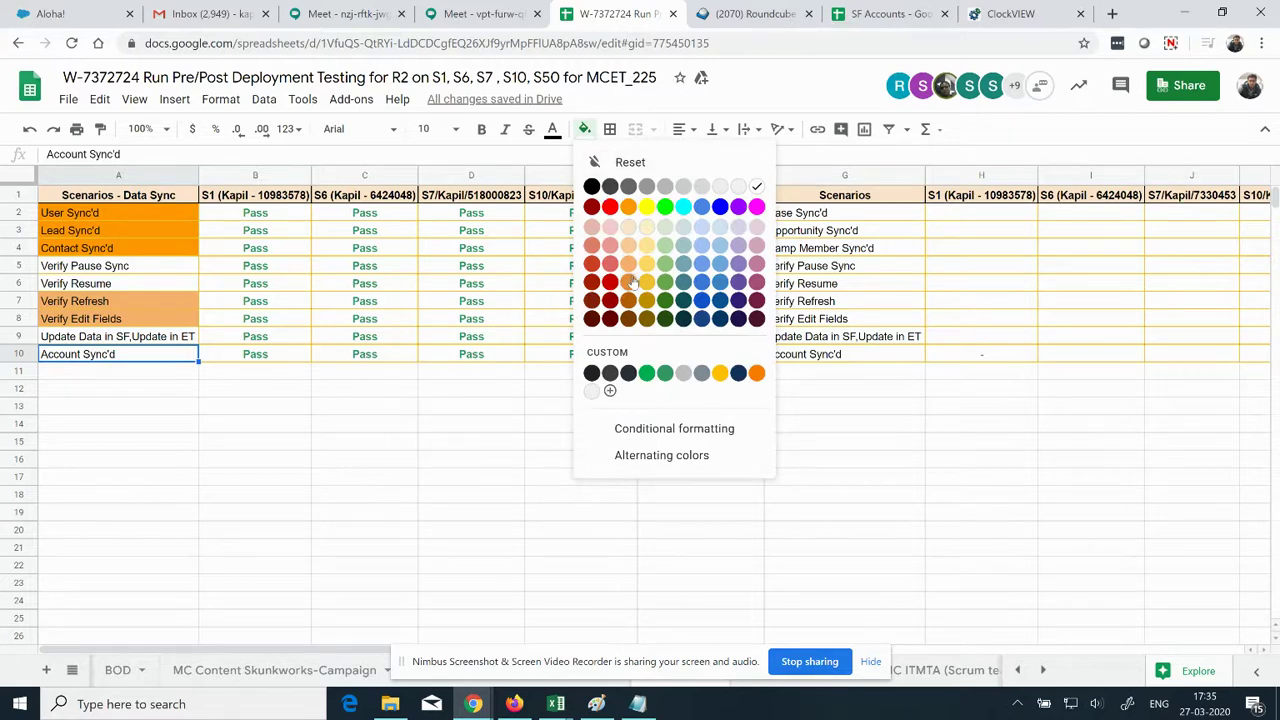
{"action": "left_click", "coordinate": [630, 267]}
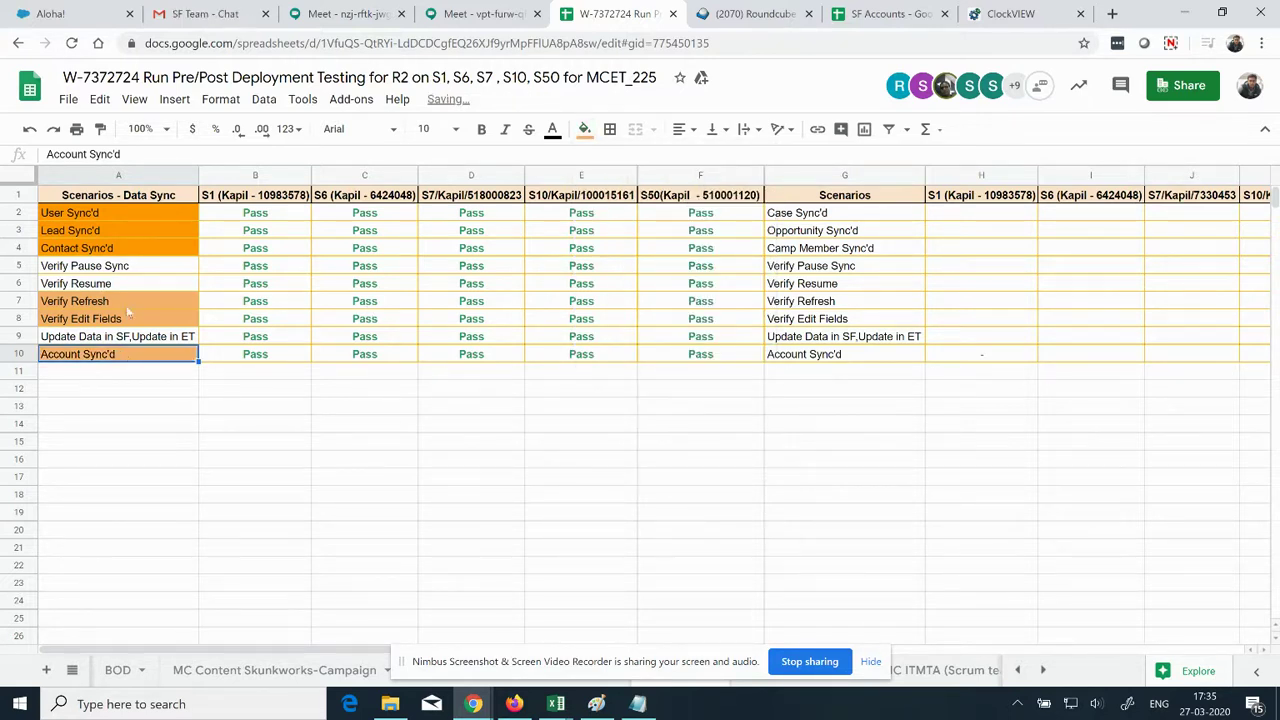
Step: Review the Verify Pause Sync, Verify Resume and Update Data rows, then return to Marketing Cloud
{"action": "left_click_drag", "start_coordinate": [127, 274], "coordinate": [129, 286]}
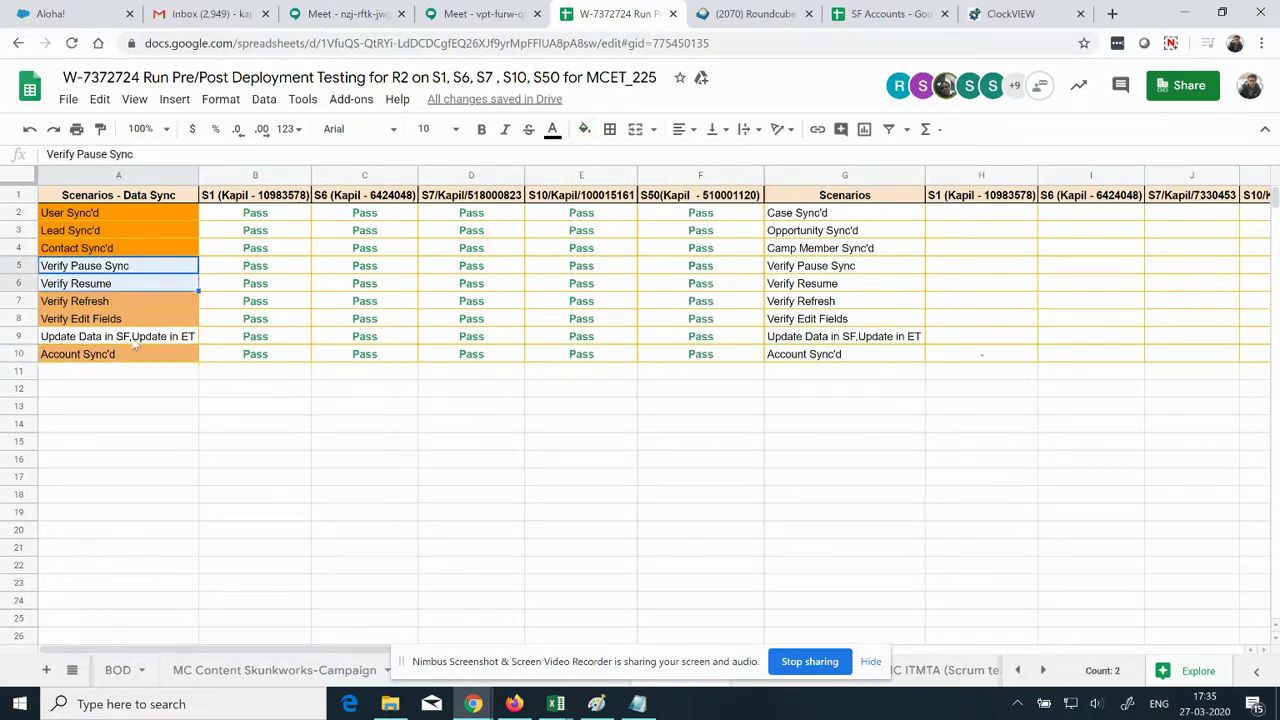
{"action": "left_click", "coordinate": [134, 340]}
{"action": "left_click_drag", "start_coordinate": [129, 270], "coordinate": [129, 286]}
{"action": "left_click", "coordinate": [134, 340]}
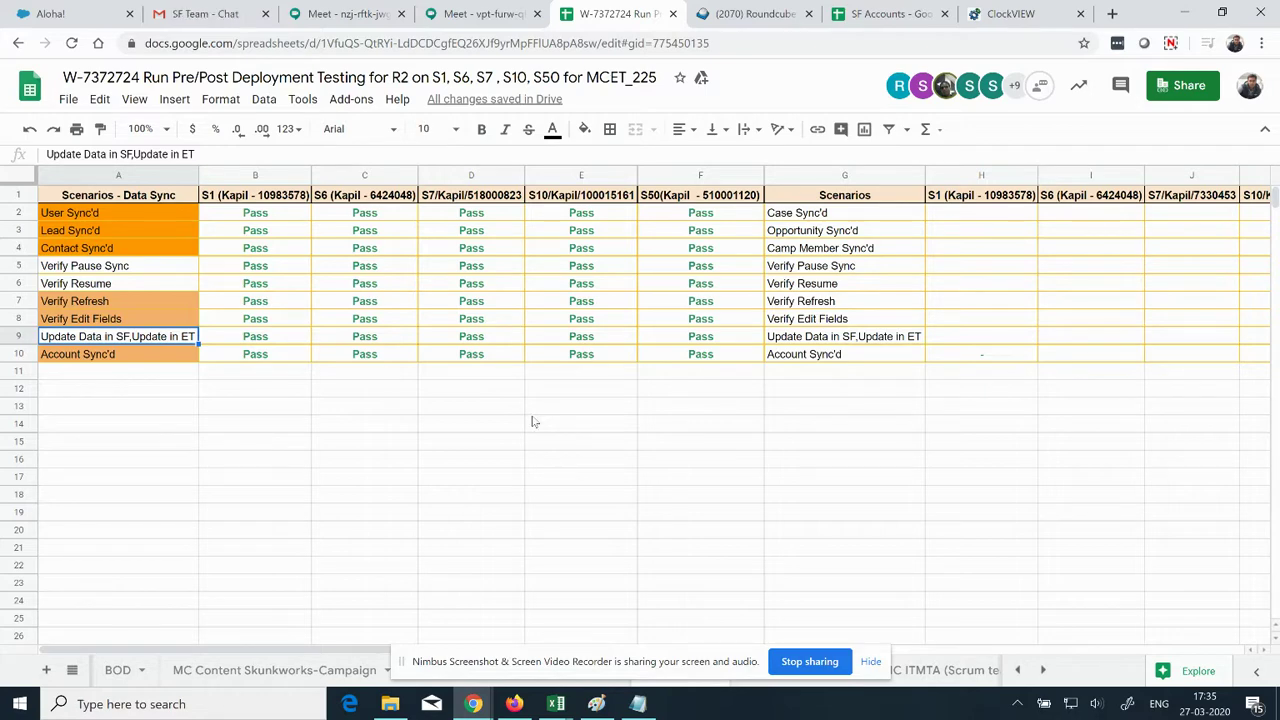
{"action": "key", "text": "alt+Tab"}
Step: Pause the Contact_Salesforce sync in Contact Builder and bring up the Contact Sync 27 March record
{"action": "left_click", "coordinate": [497, 10]}
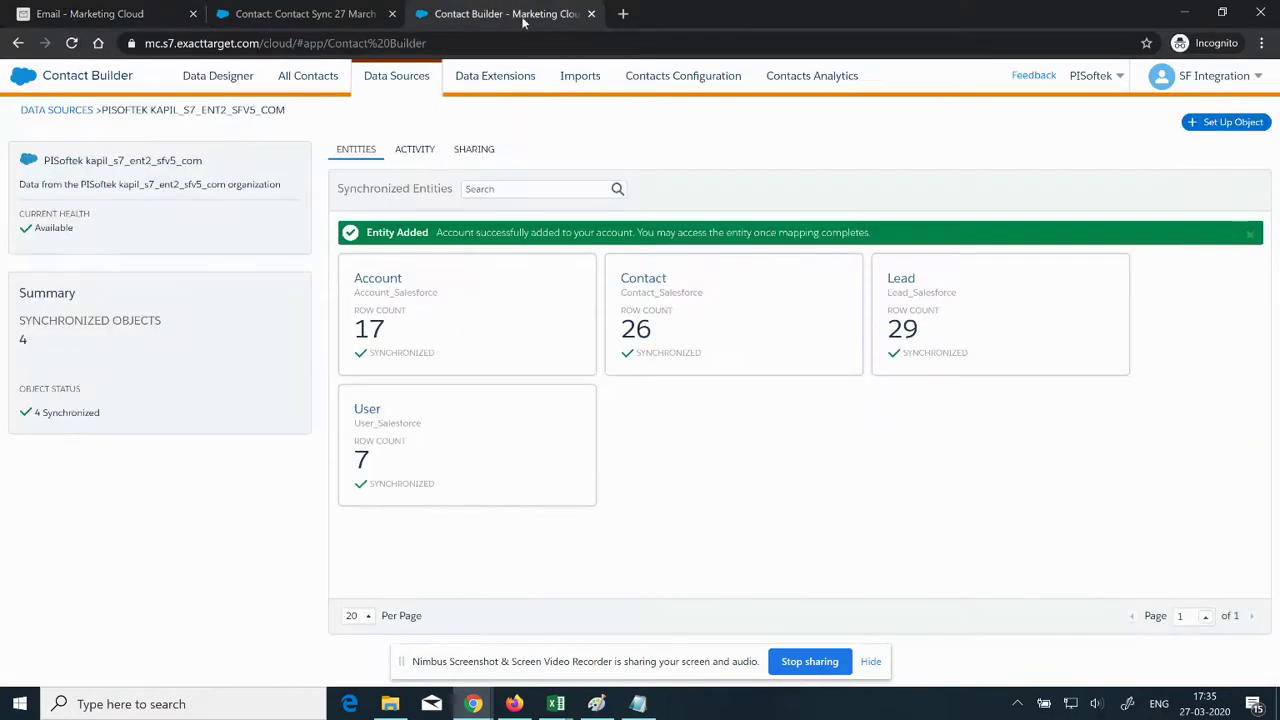
{"action": "left_click", "coordinate": [722, 330]}
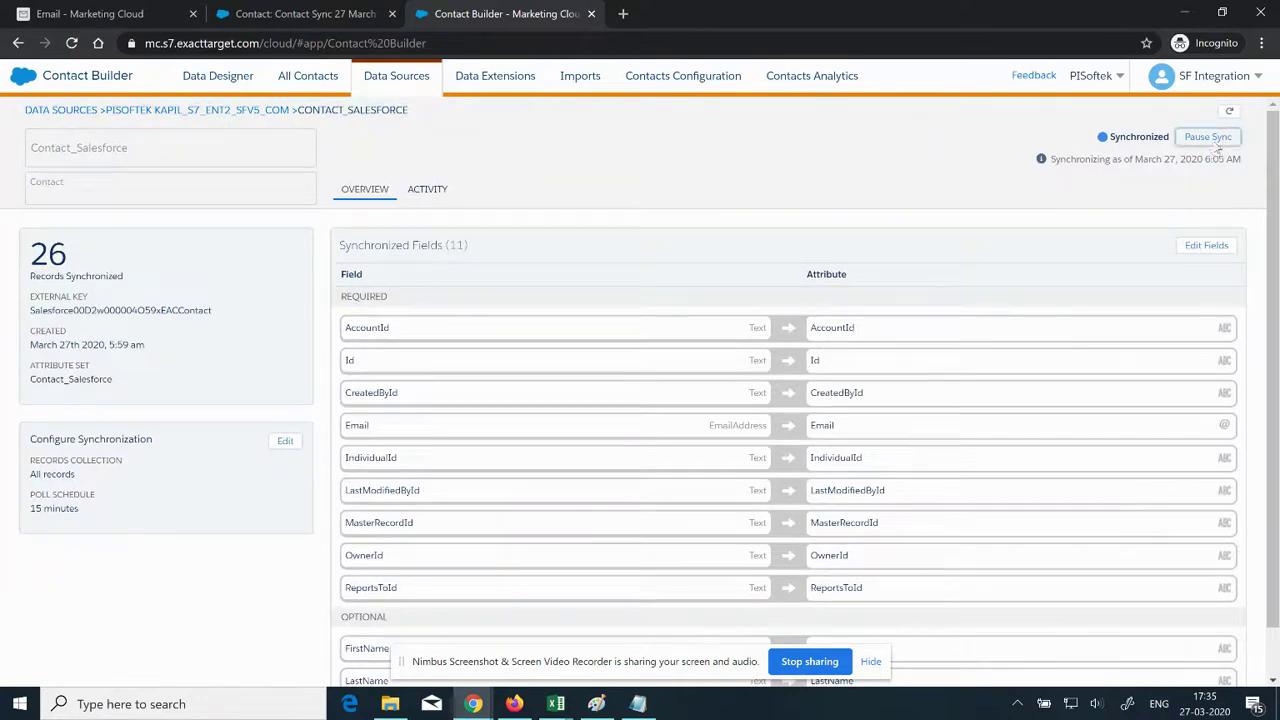
{"action": "left_click", "coordinate": [1214, 142]}
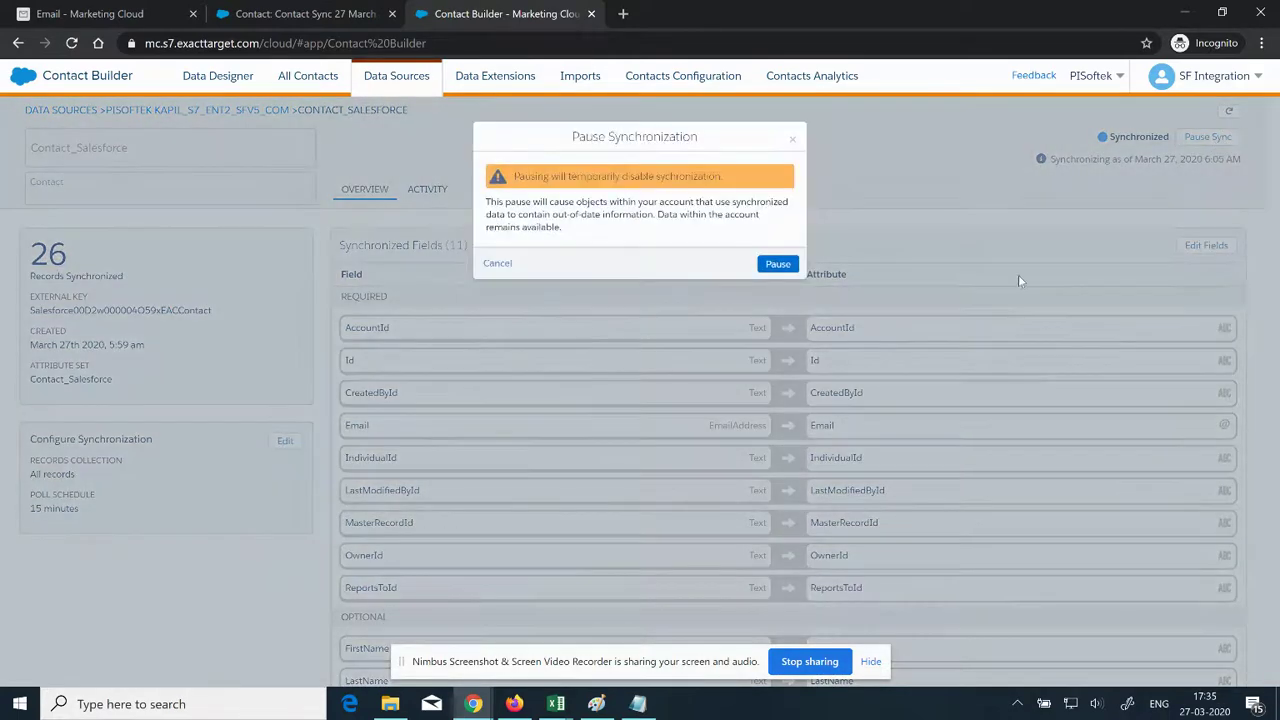
{"action": "left_click", "coordinate": [777, 265]}
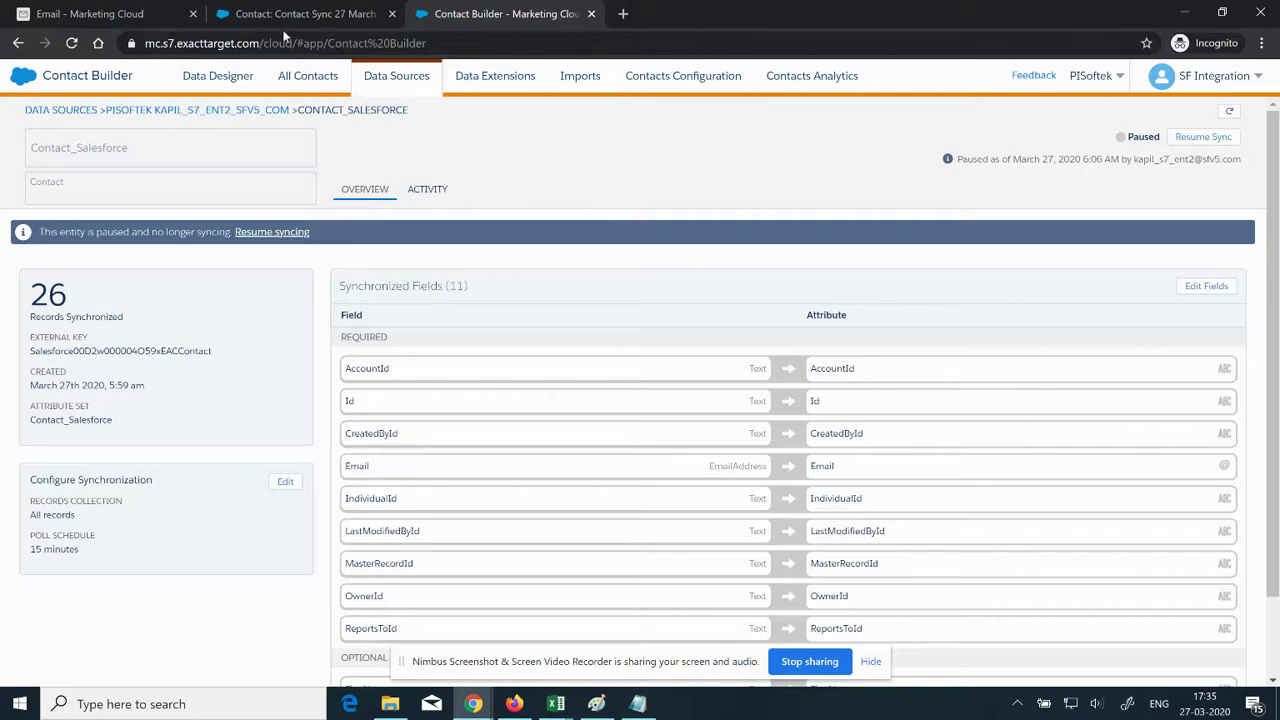
{"action": "left_click", "coordinate": [313, 14]}
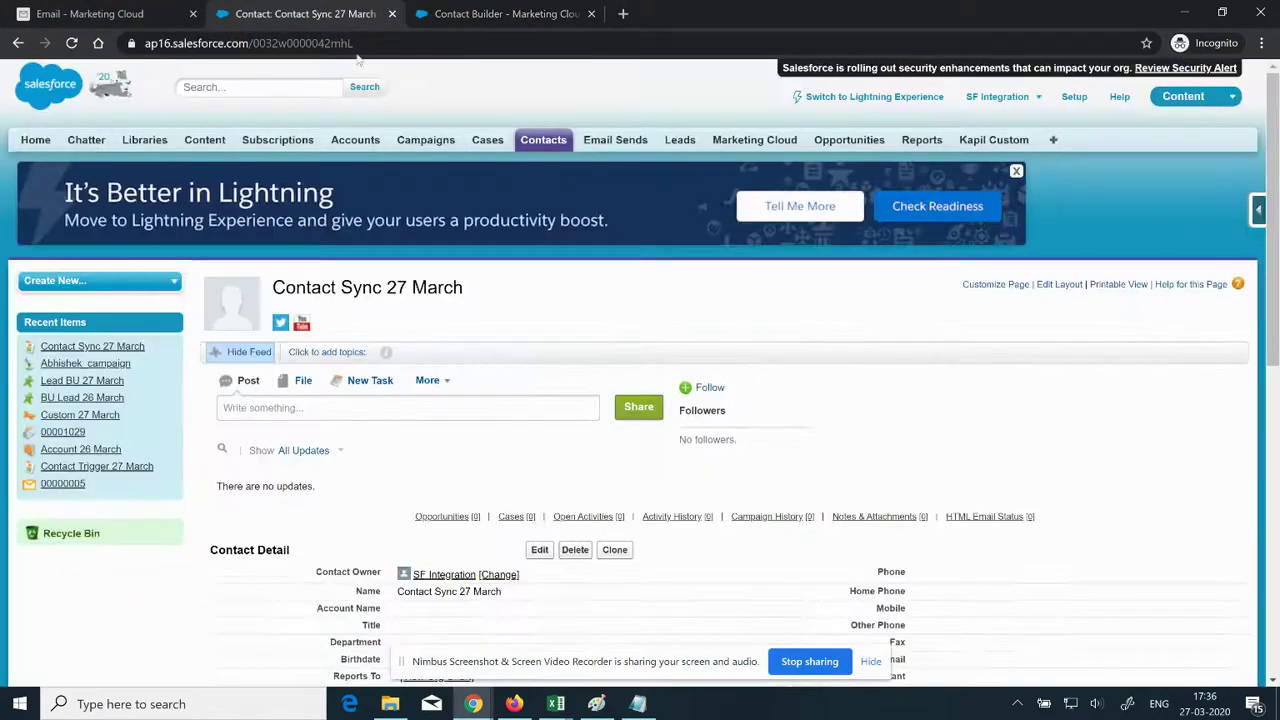
{"action": "scroll", "coordinate": [529, 420], "scroll_direction": "down", "scroll_amount": 3}
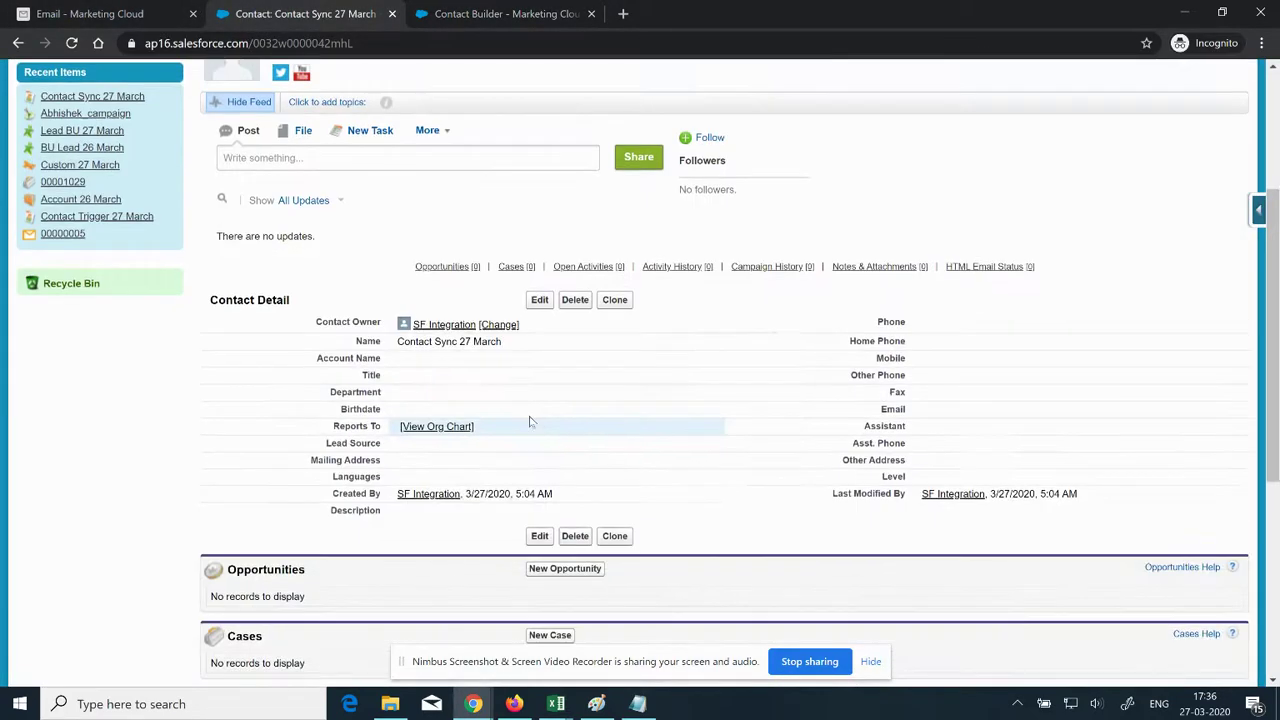
Step: Edit the Contact Sync 27 March contact, enter its new email address, and save it
{"action": "left_click", "coordinate": [539, 300]}
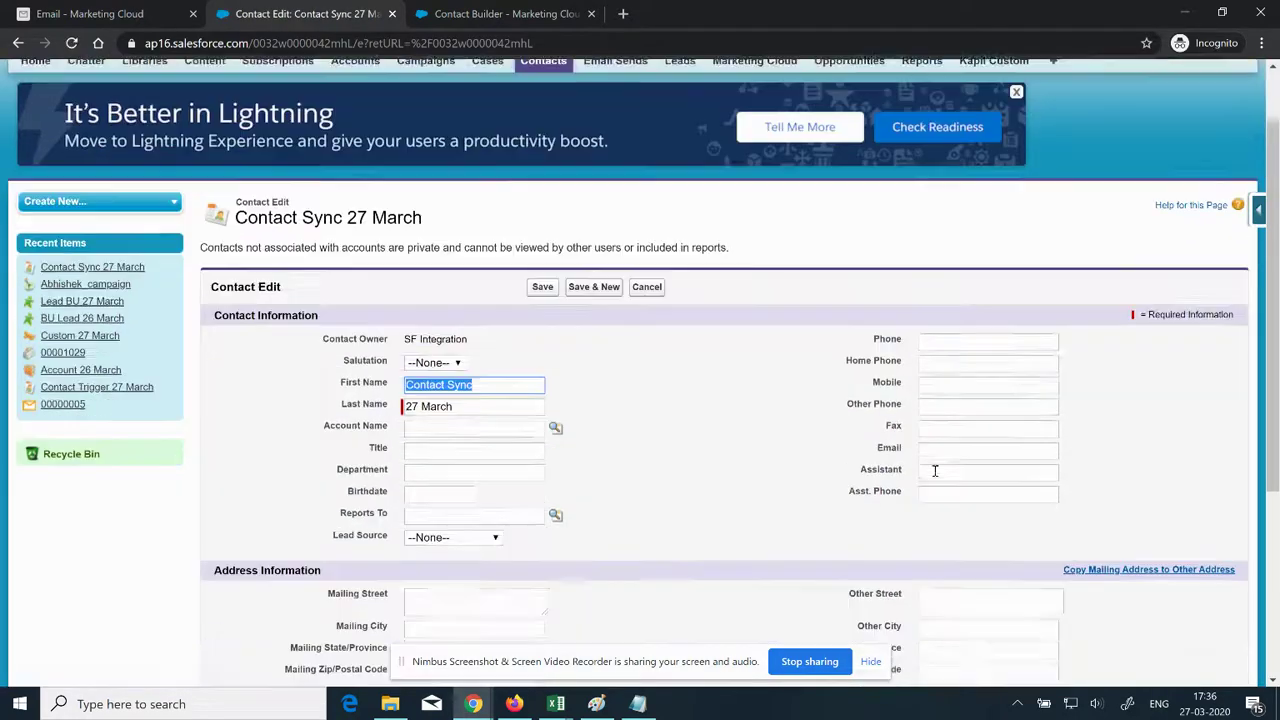
{"action": "scroll", "coordinate": [931, 465], "scroll_direction": "down", "scroll_amount": 2}
{"action": "left_click", "coordinate": [940, 365]}
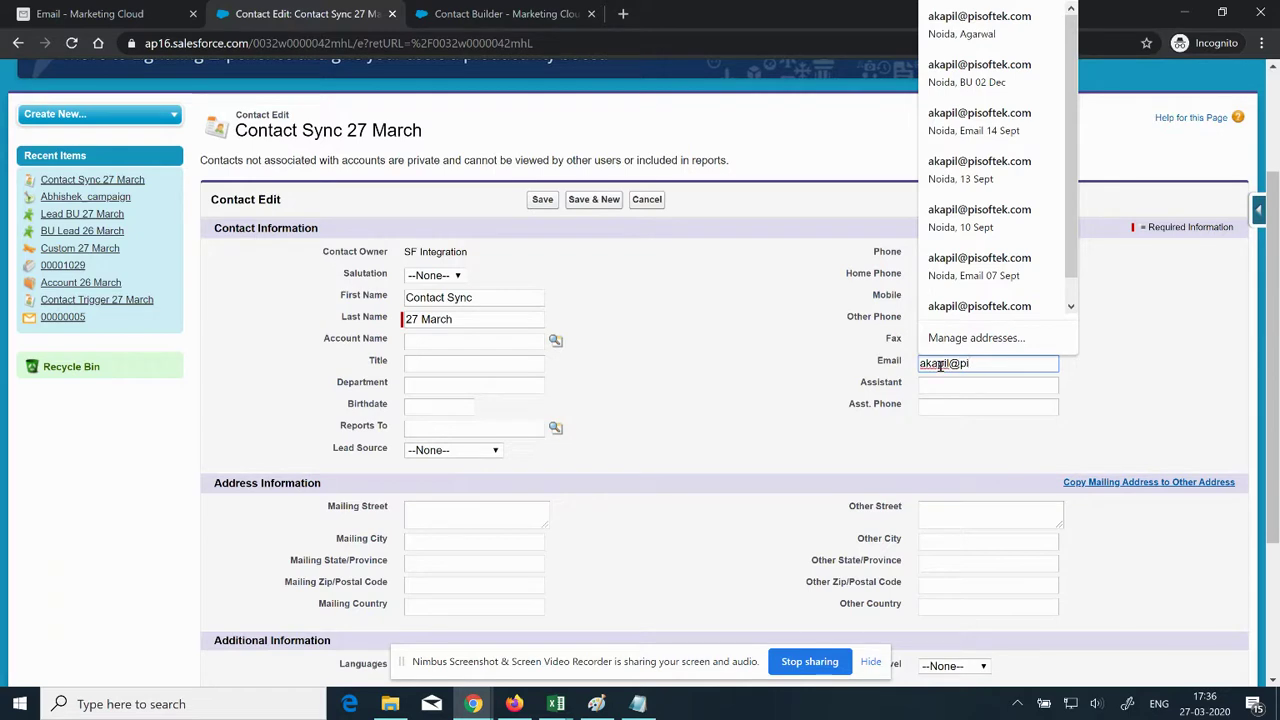
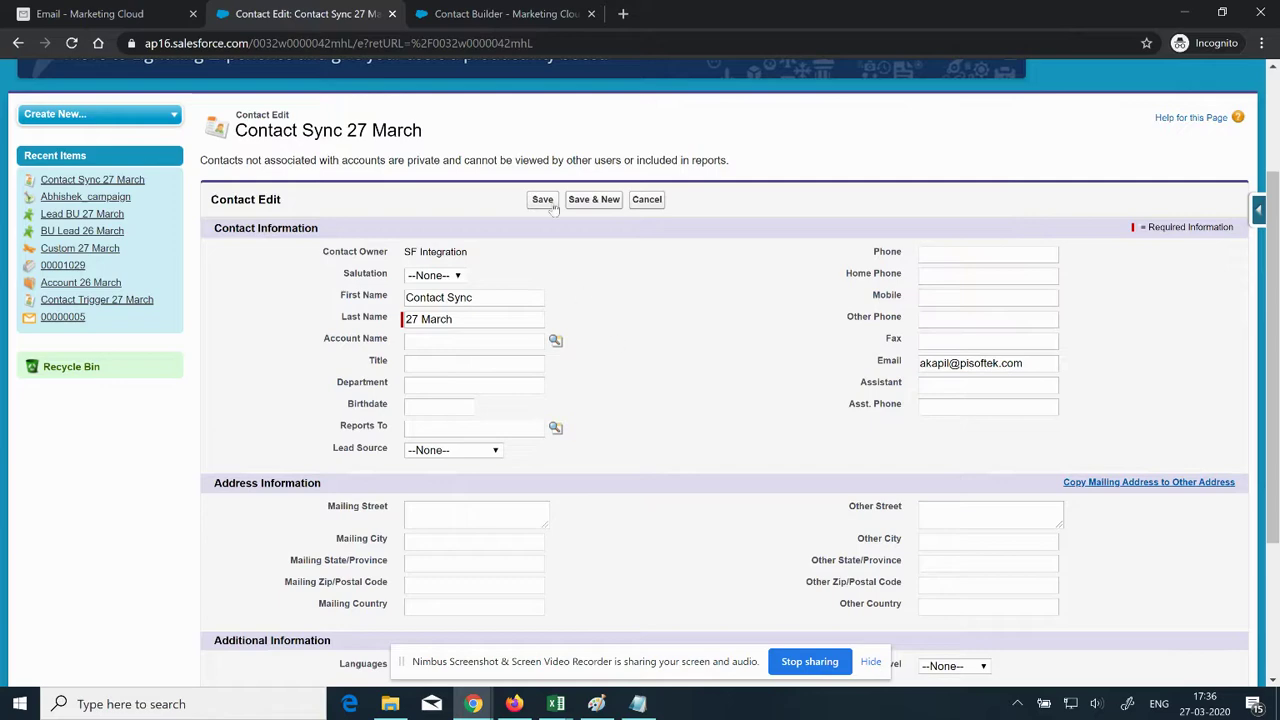
{"action": "left_click", "coordinate": [542, 199]}
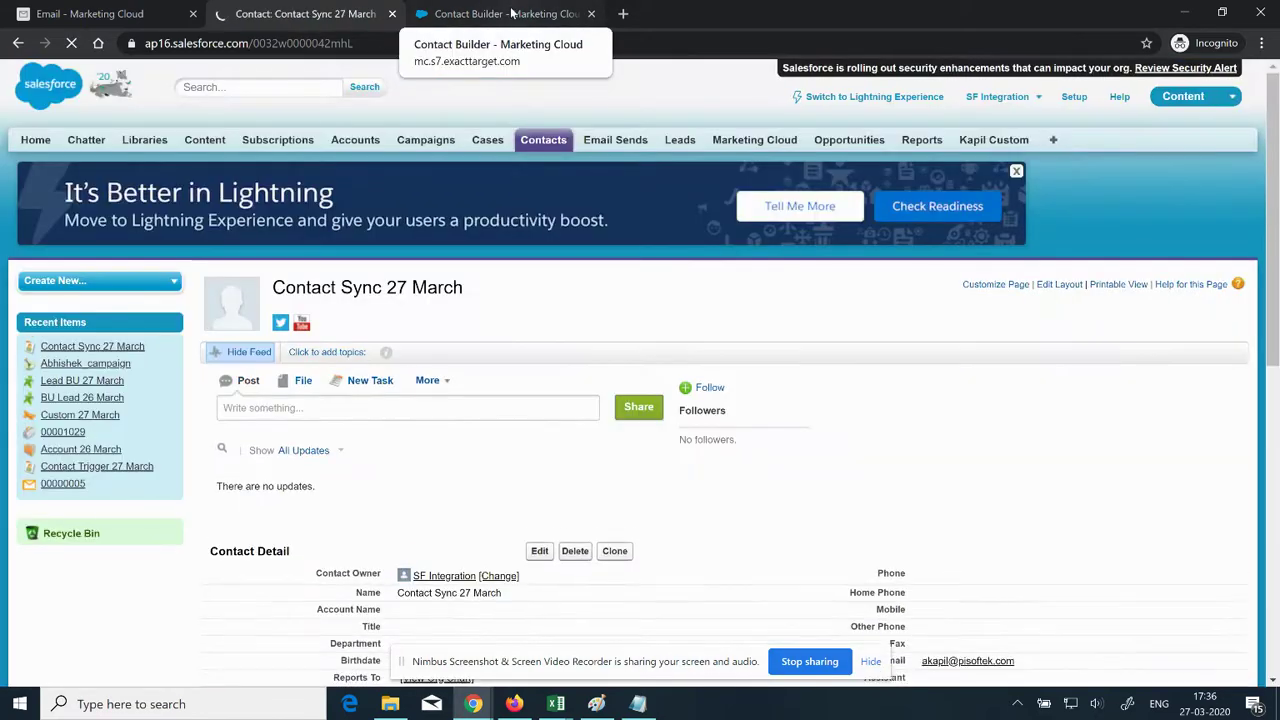
{"action": "left_click", "coordinate": [505, 13]}
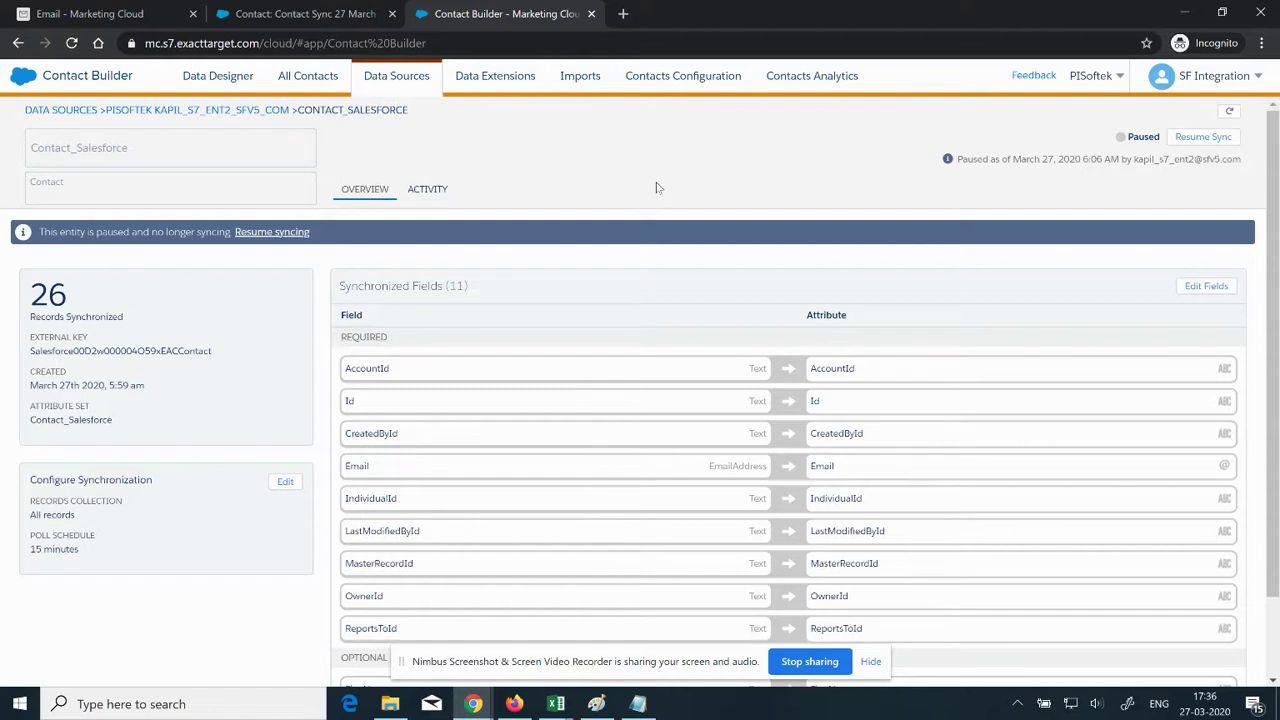
Step: Highlight the 15 minutes poll schedule on the paused sync, then return to the testing spreadsheet
{"action": "left_click_drag", "start_coordinate": [40, 548], "coordinate": [28, 538]}
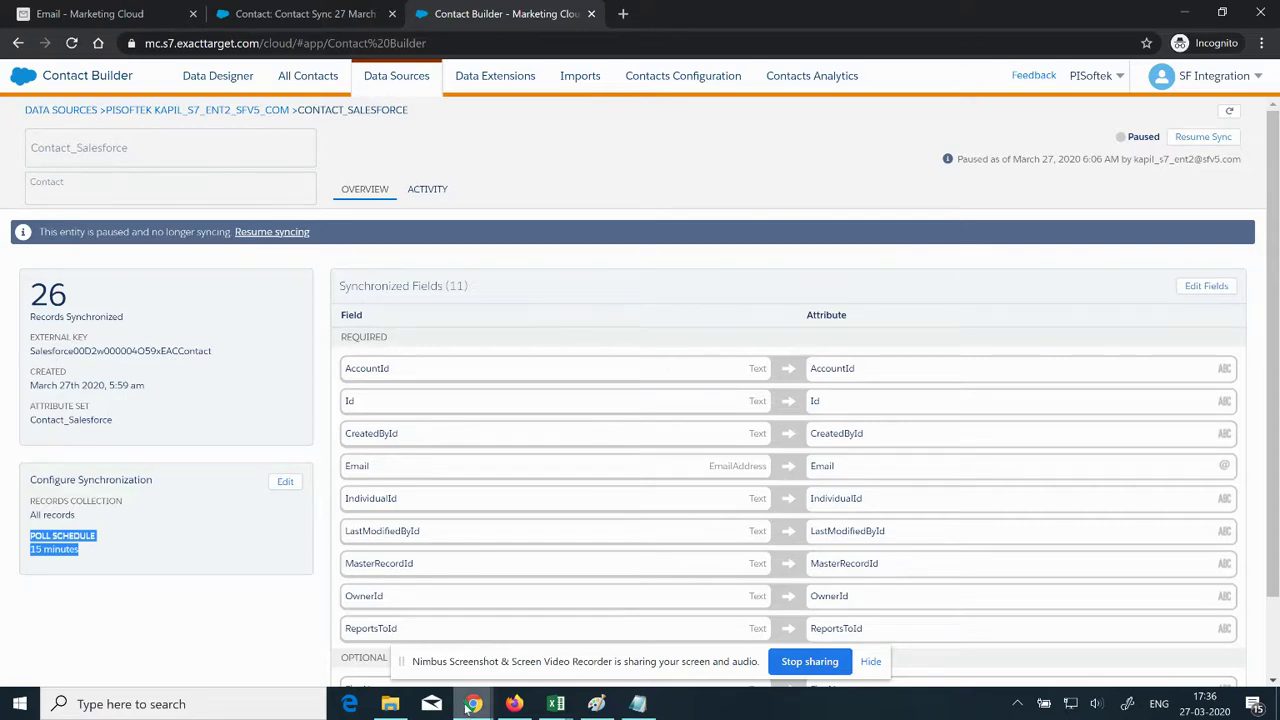
{"action": "mouse_move", "coordinate": [468, 706]}
{"action": "left_click", "coordinate": [290, 630]}
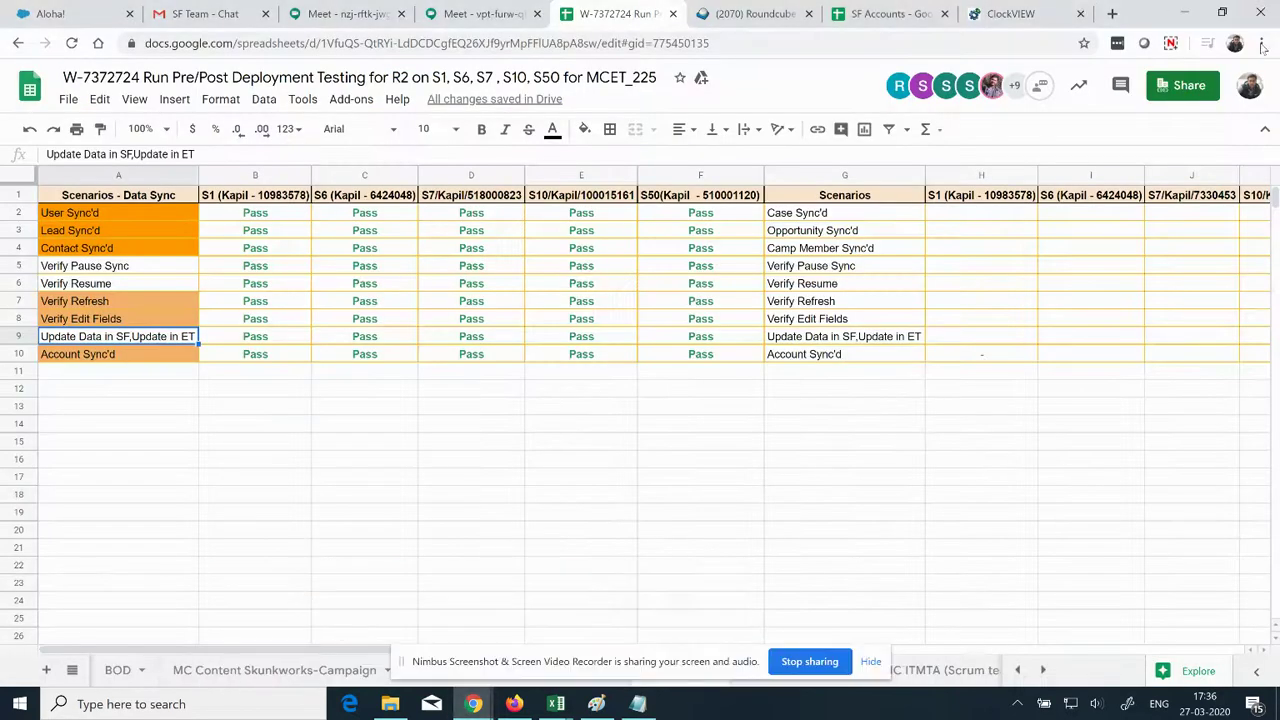
Step: Alternate between the testing spreadsheet and the Contact Builder windows
{"action": "left_click", "coordinate": [1170, 43]}
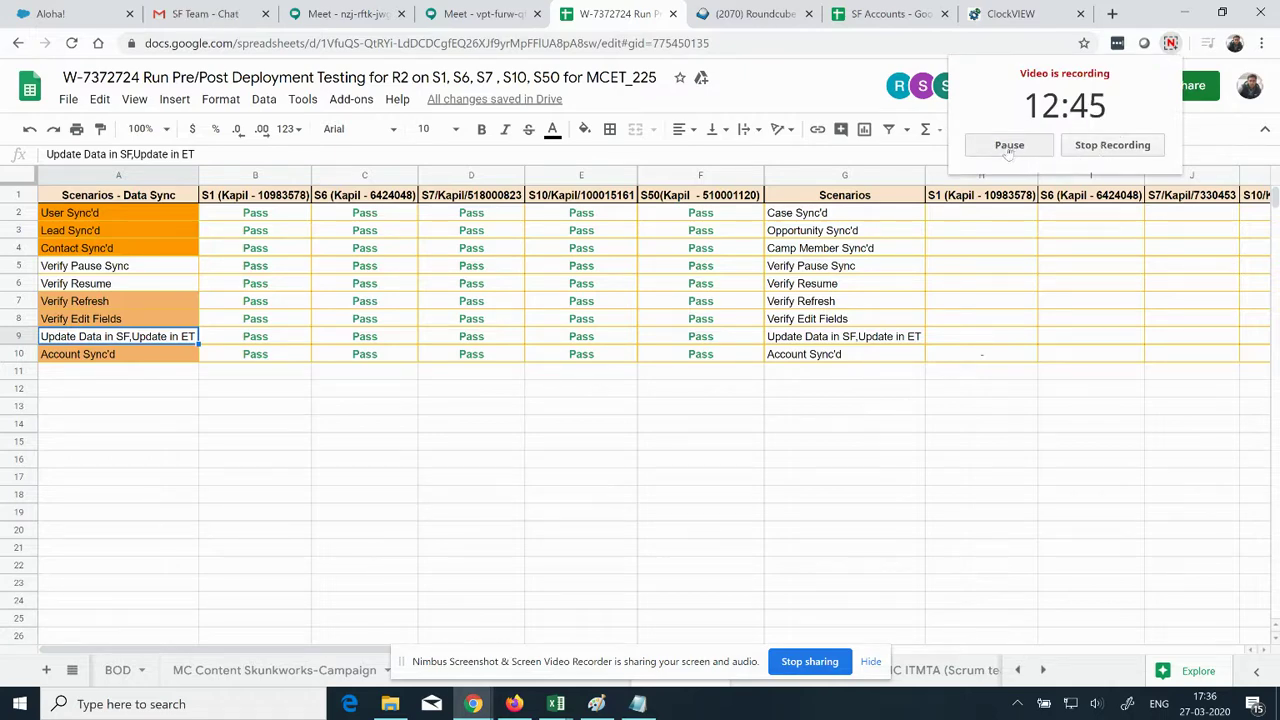
{"action": "key", "text": "alt+Tab"}
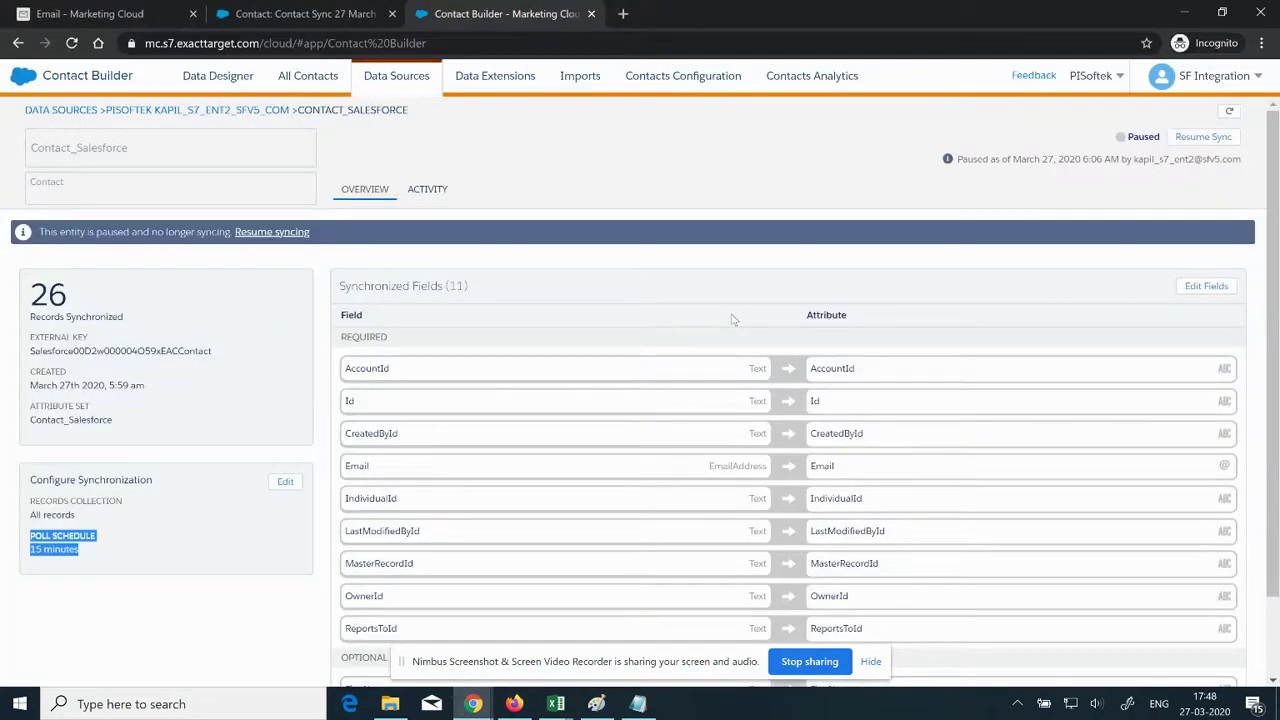
{"action": "key", "text": "alt+Tab"}
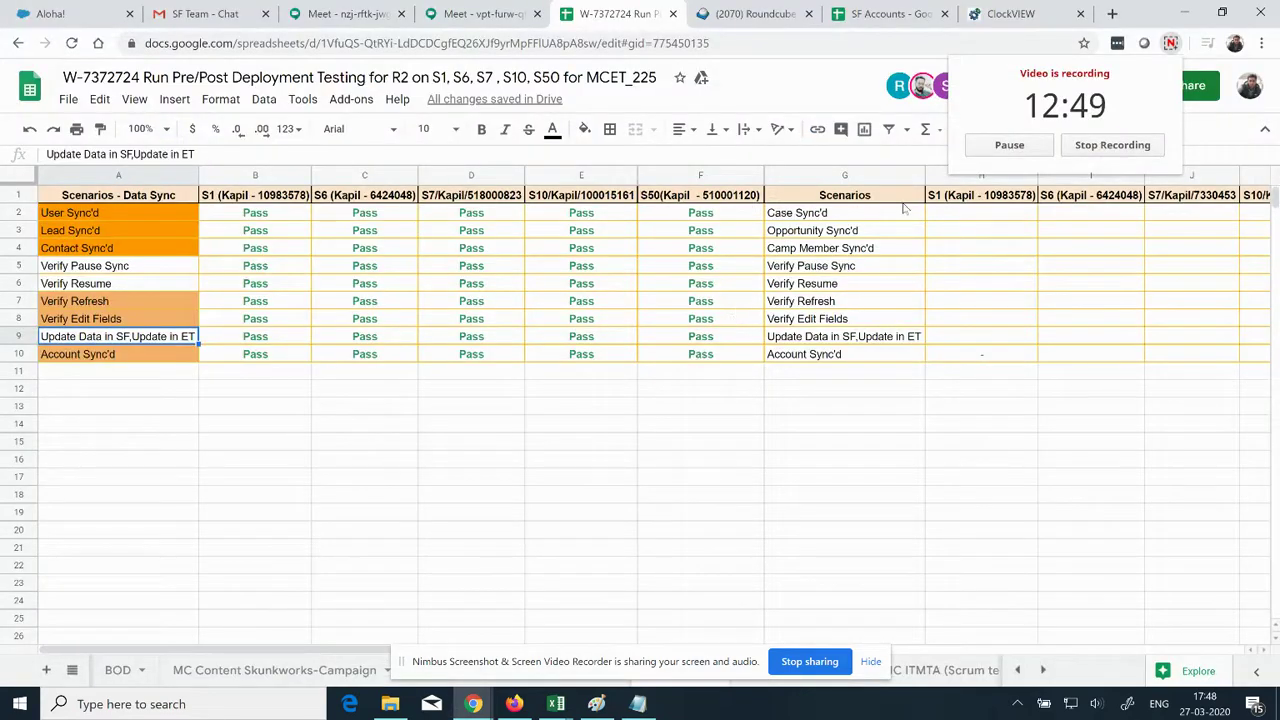
{"action": "key", "text": "alt+Tab"}
{"action": "key", "text": "alt+Tab"}
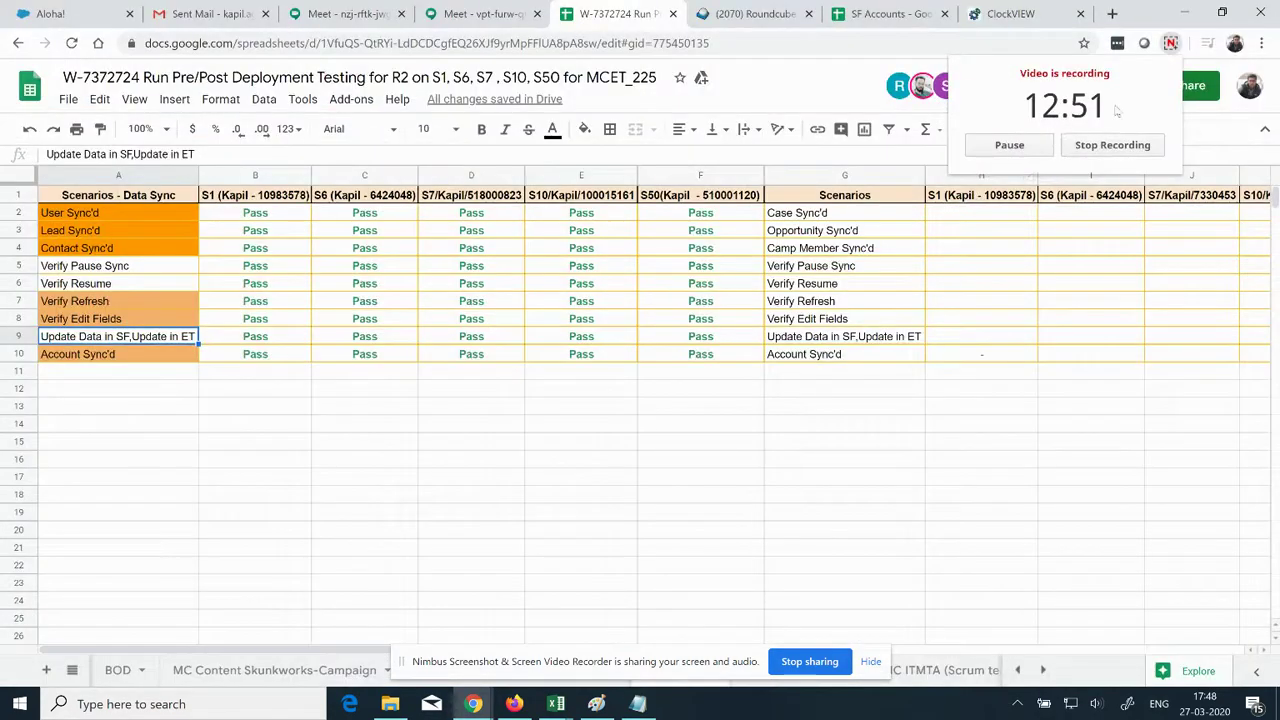
{"action": "key", "text": "alt+Tab"}
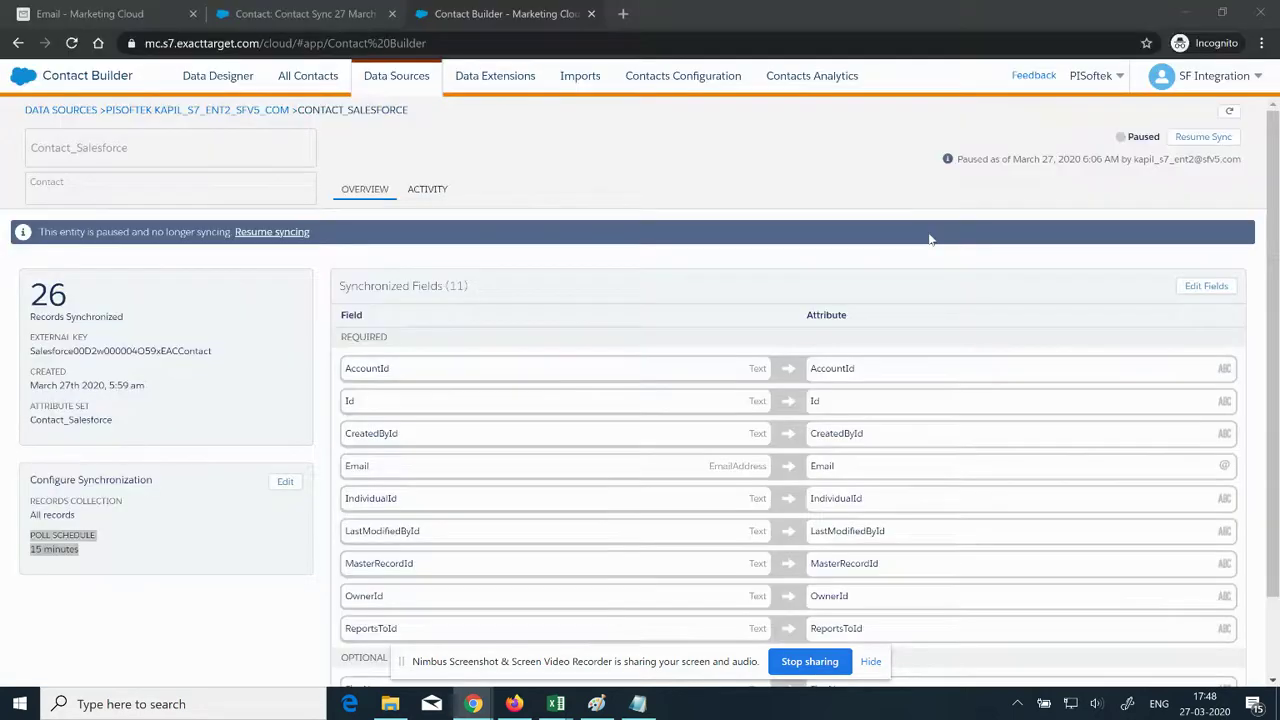
Step: Resume the Contact_Salesforce sync with the warning suppressed, then view the Salesforce contact's details
{"action": "left_click", "coordinate": [1202, 141]}
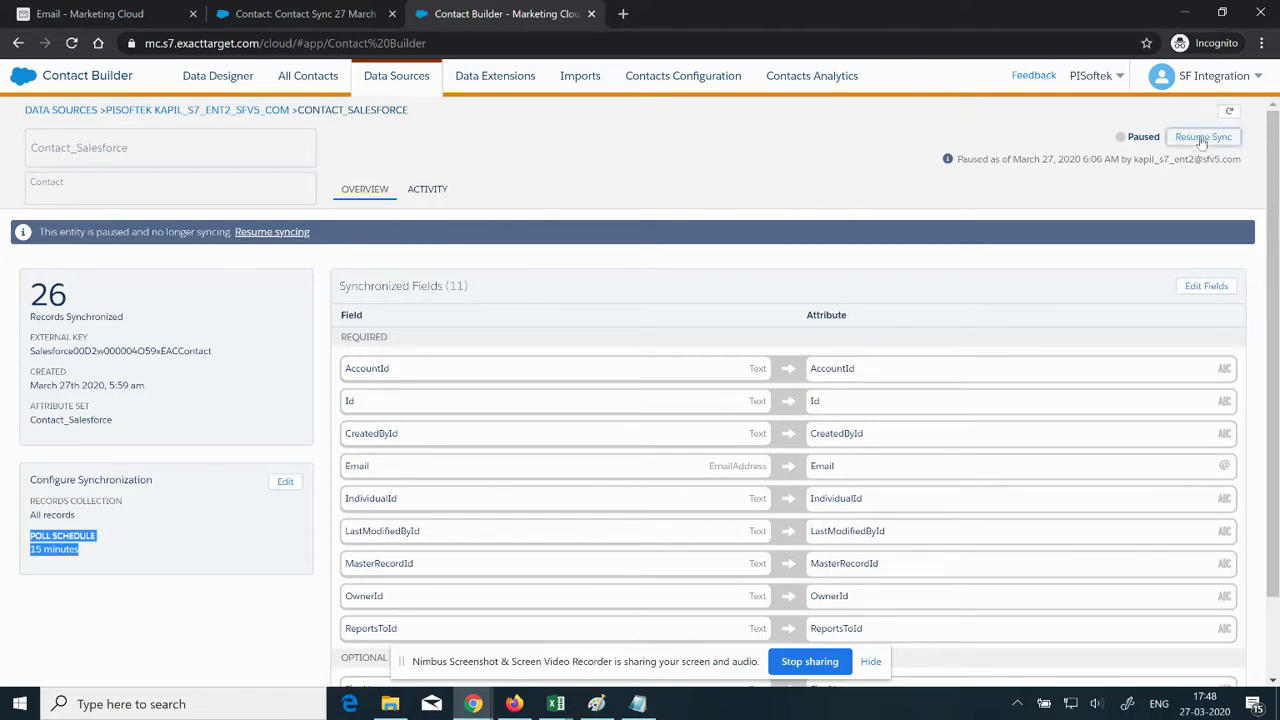
{"action": "left_click", "coordinate": [582, 234]}
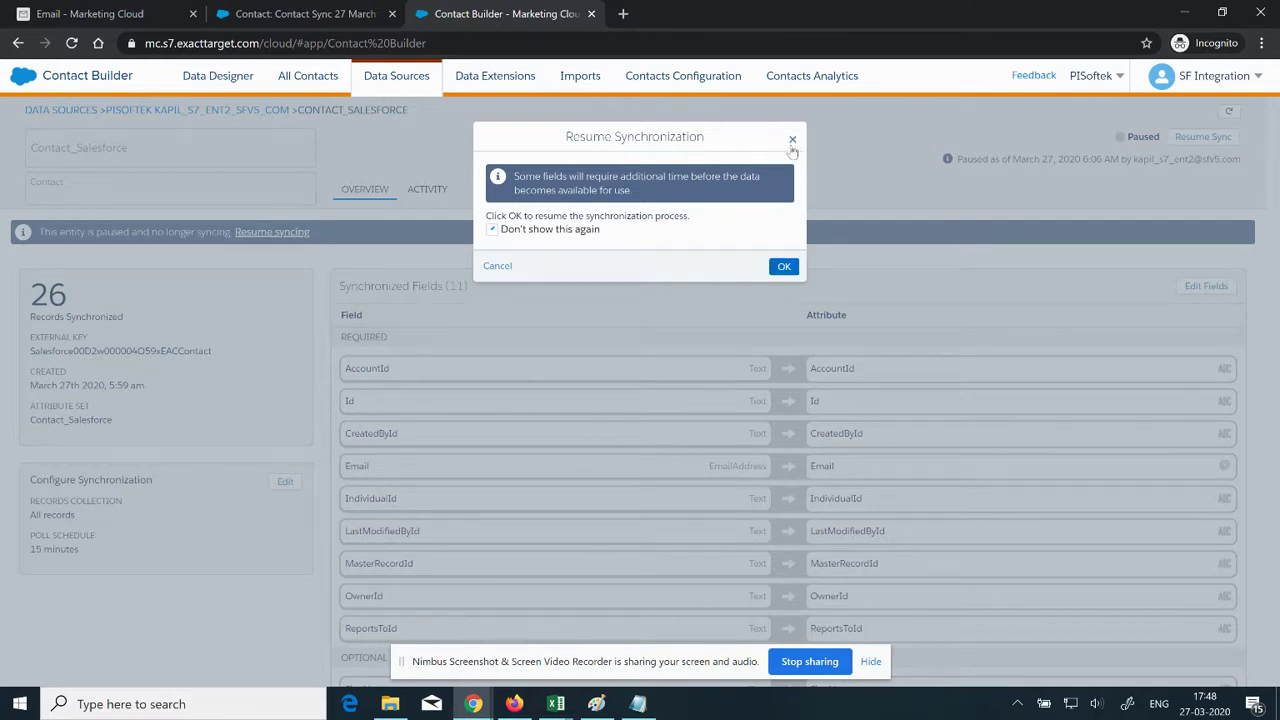
{"action": "left_click", "coordinate": [785, 270]}
{"action": "left_click", "coordinate": [785, 270]}
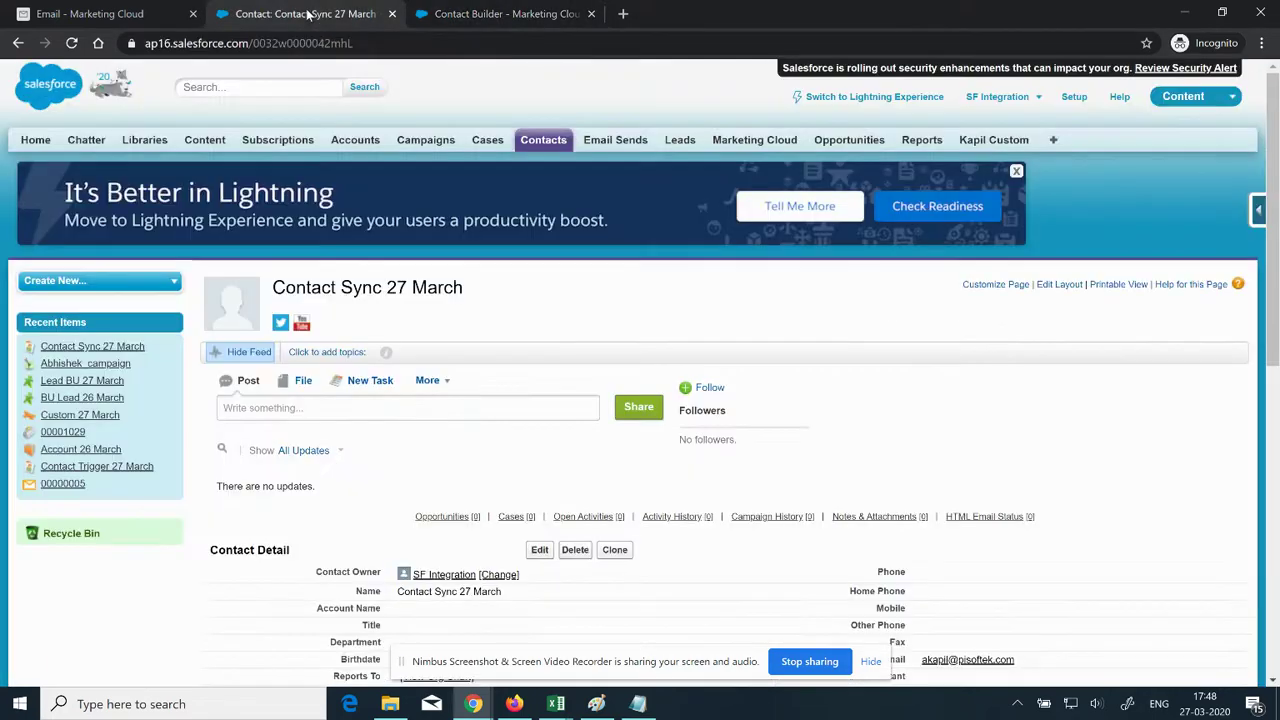
{"action": "left_click", "coordinate": [310, 14]}
{"action": "scroll", "coordinate": [687, 513], "scroll_direction": "down", "scroll_amount": 1}
{"action": "scroll", "coordinate": [537, 503], "scroll_direction": "down", "scroll_amount": 1}
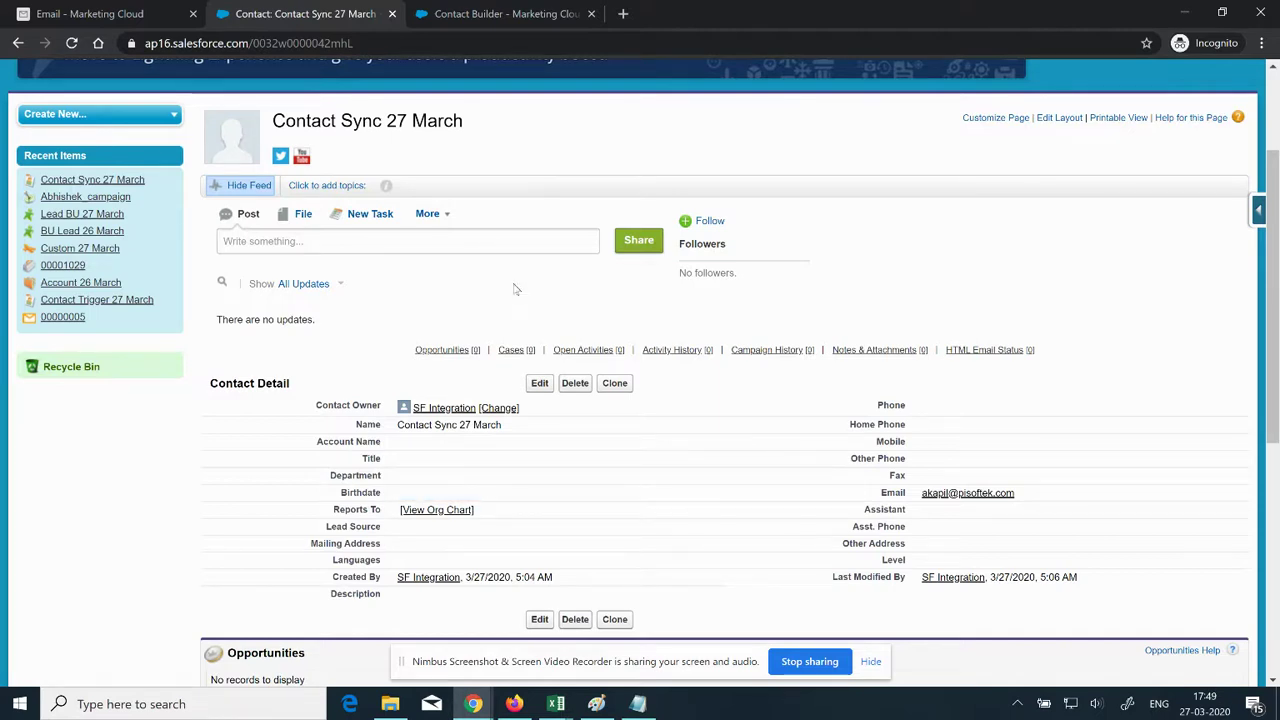
Step: Open the Records tab of the Contact_Salesforce synchronized data extension, keeping the session alive
{"action": "left_click", "coordinate": [113, 12]}
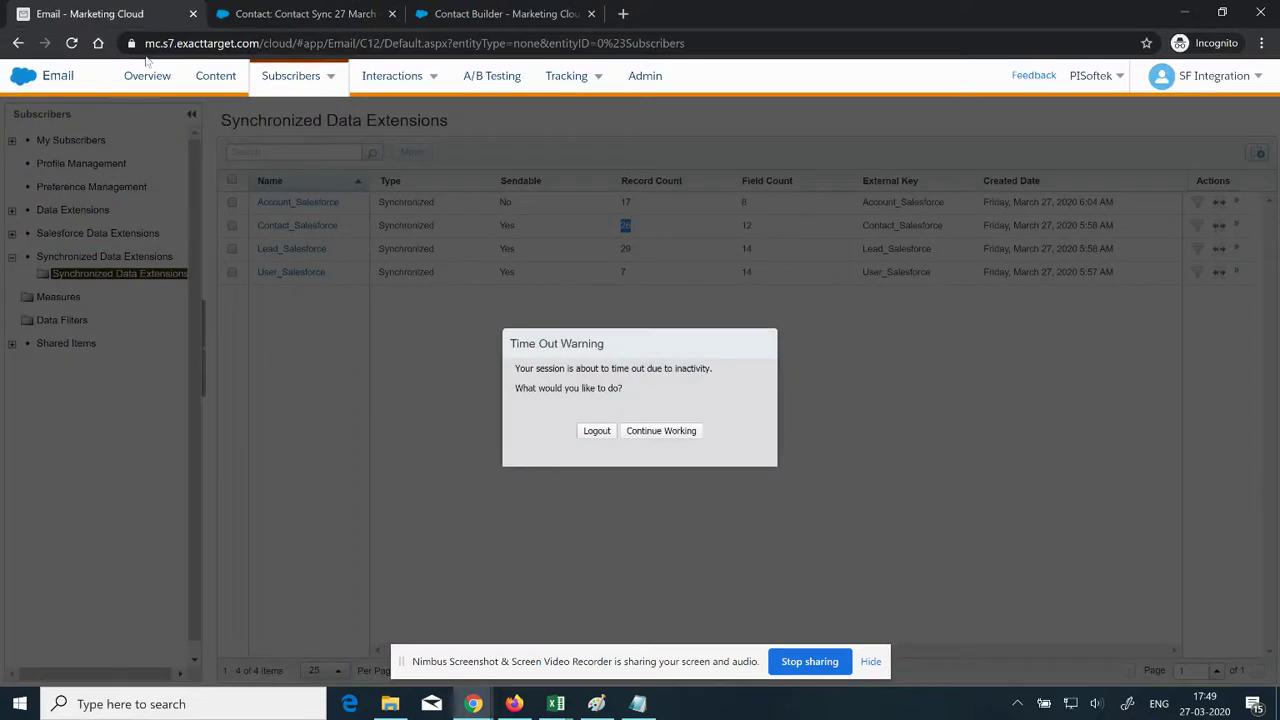
{"action": "left_click", "coordinate": [655, 432]}
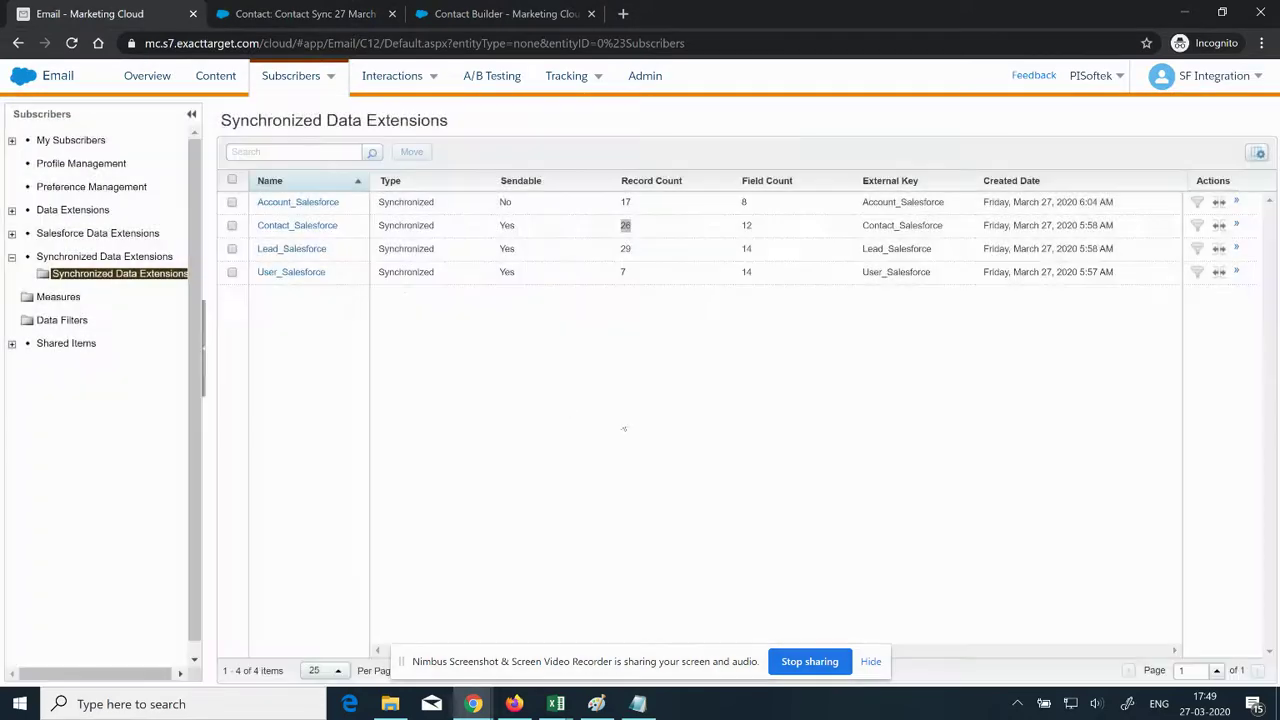
{"action": "left_click", "coordinate": [490, 8]}
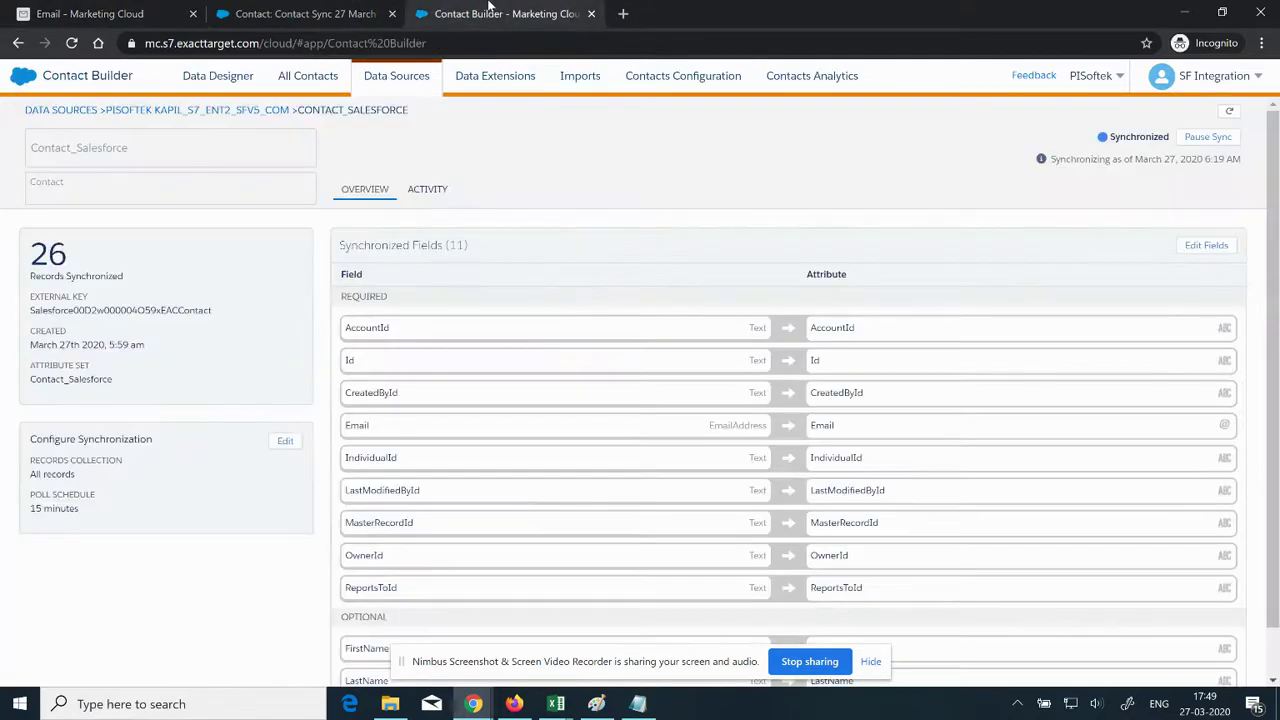
{"action": "left_click", "coordinate": [206, 109]}
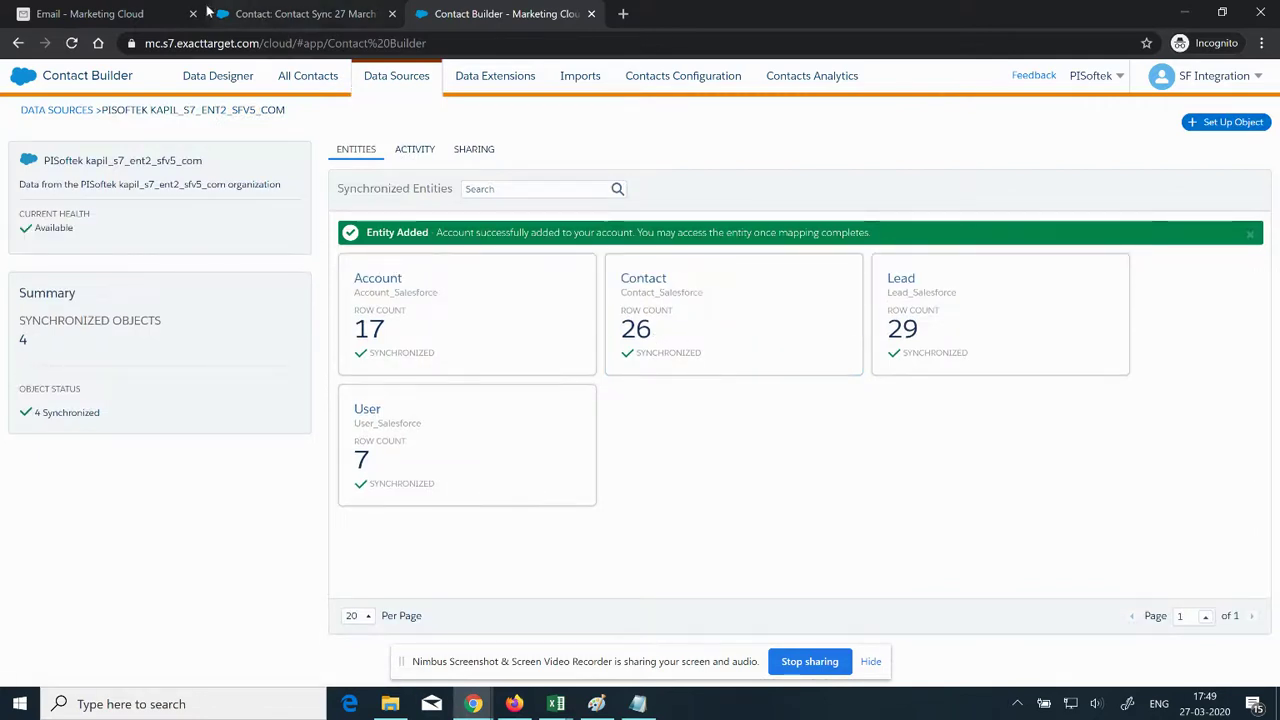
{"action": "left_click", "coordinate": [148, 14]}
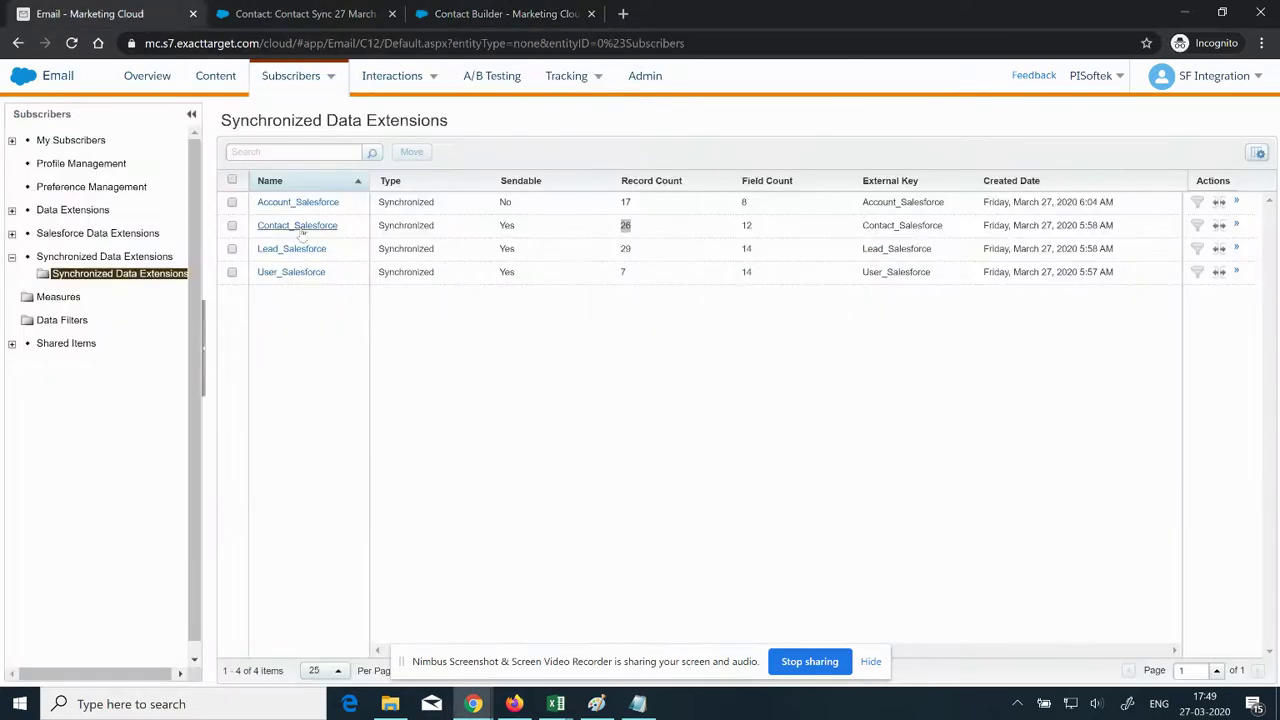
{"action": "left_click", "coordinate": [302, 229]}
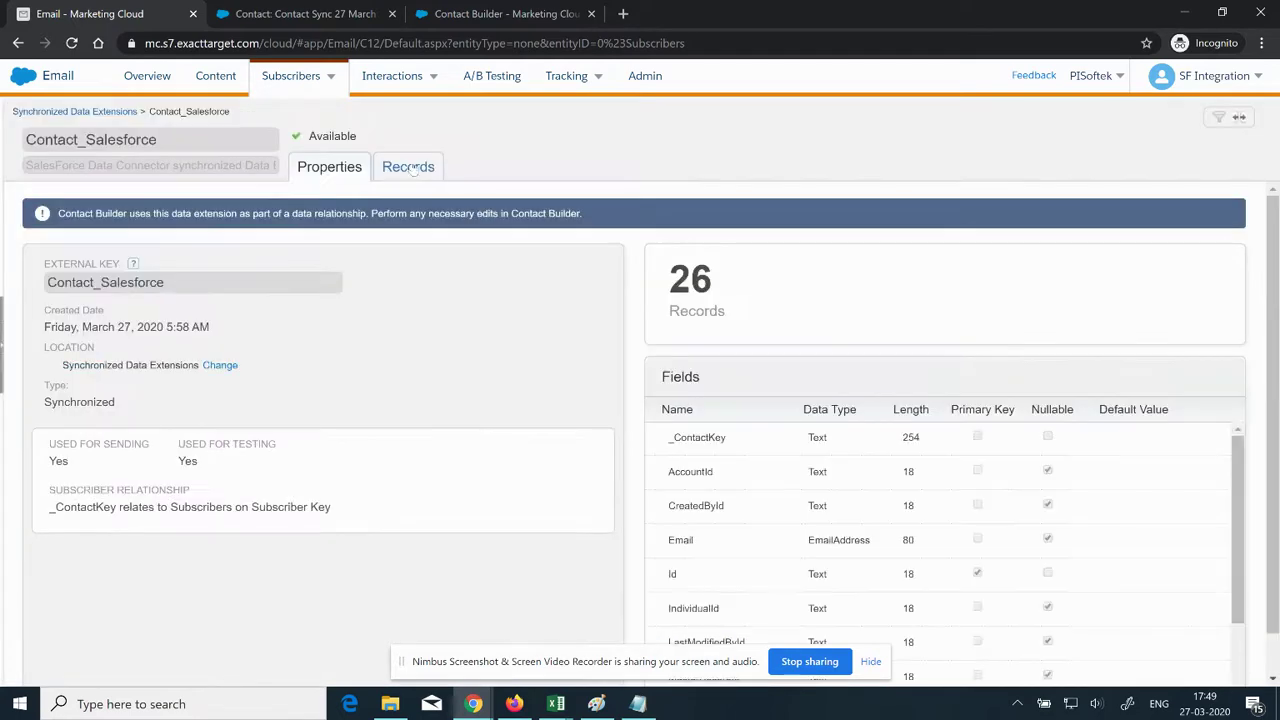
{"action": "left_click", "coordinate": [408, 167]}
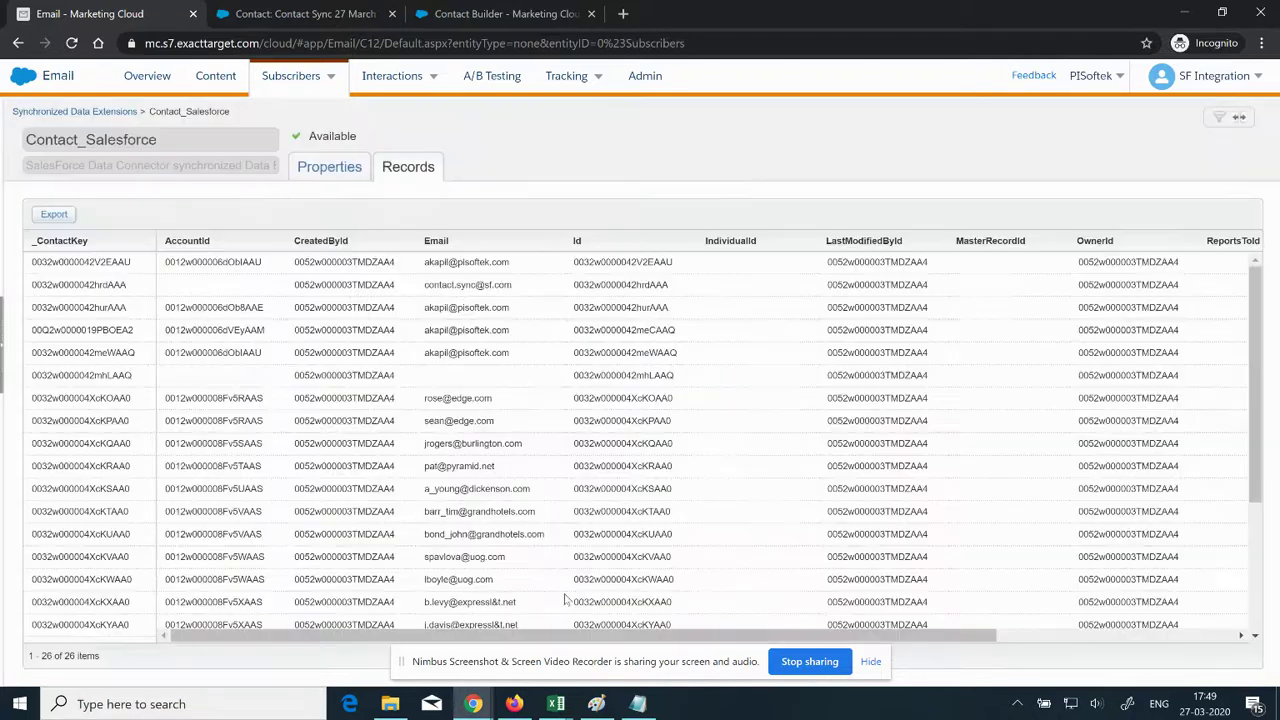
Step: Scroll the records to mark the Contact Sync 27 March row, then reload the page with F5
{"action": "left_click_drag", "start_coordinate": [563, 636], "coordinate": [987, 616]}
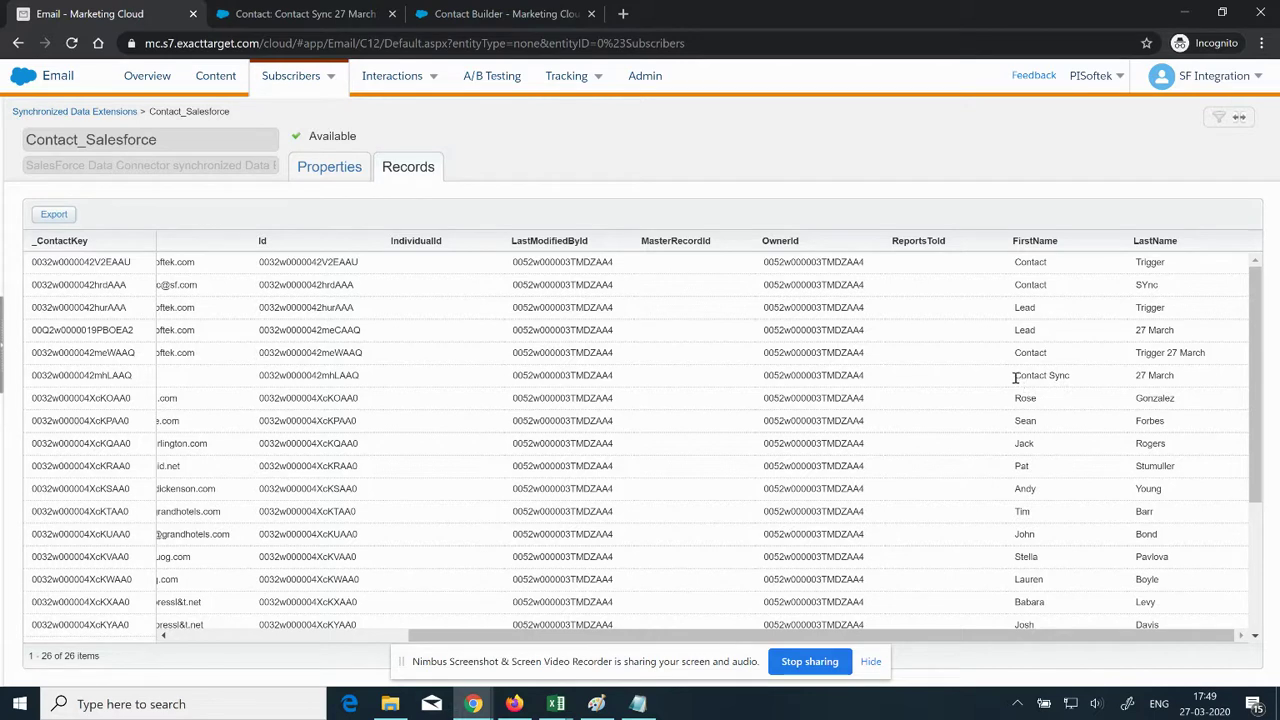
{"action": "left_click_drag", "start_coordinate": [1018, 377], "coordinate": [1182, 380]}
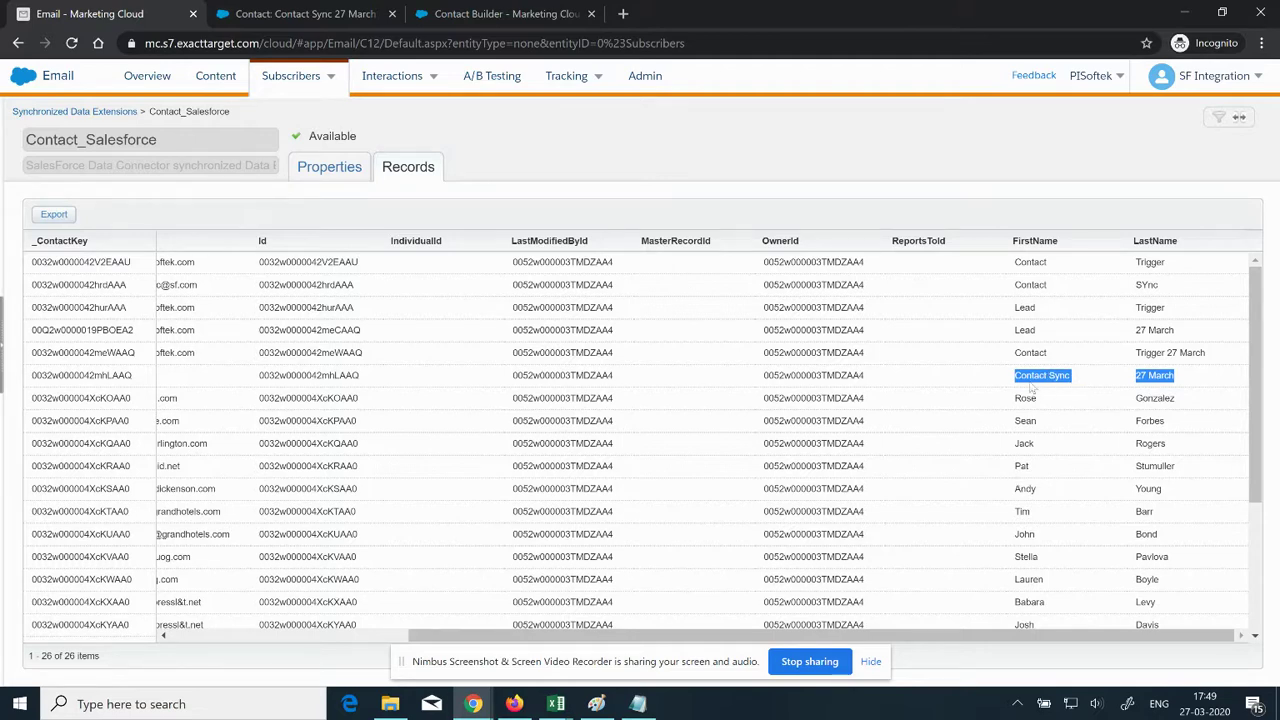
{"action": "left_click_drag", "start_coordinate": [958, 636], "coordinate": [718, 636]}
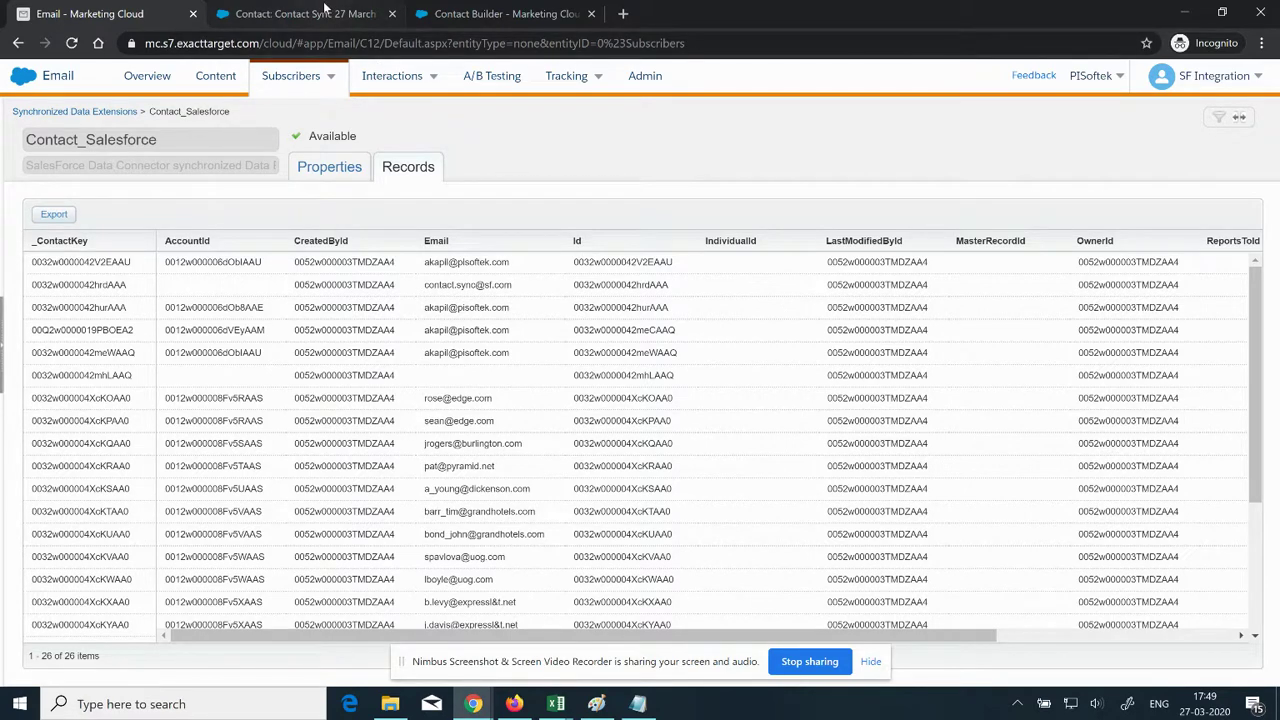
{"action": "mouse_move", "coordinate": [474, 706]}
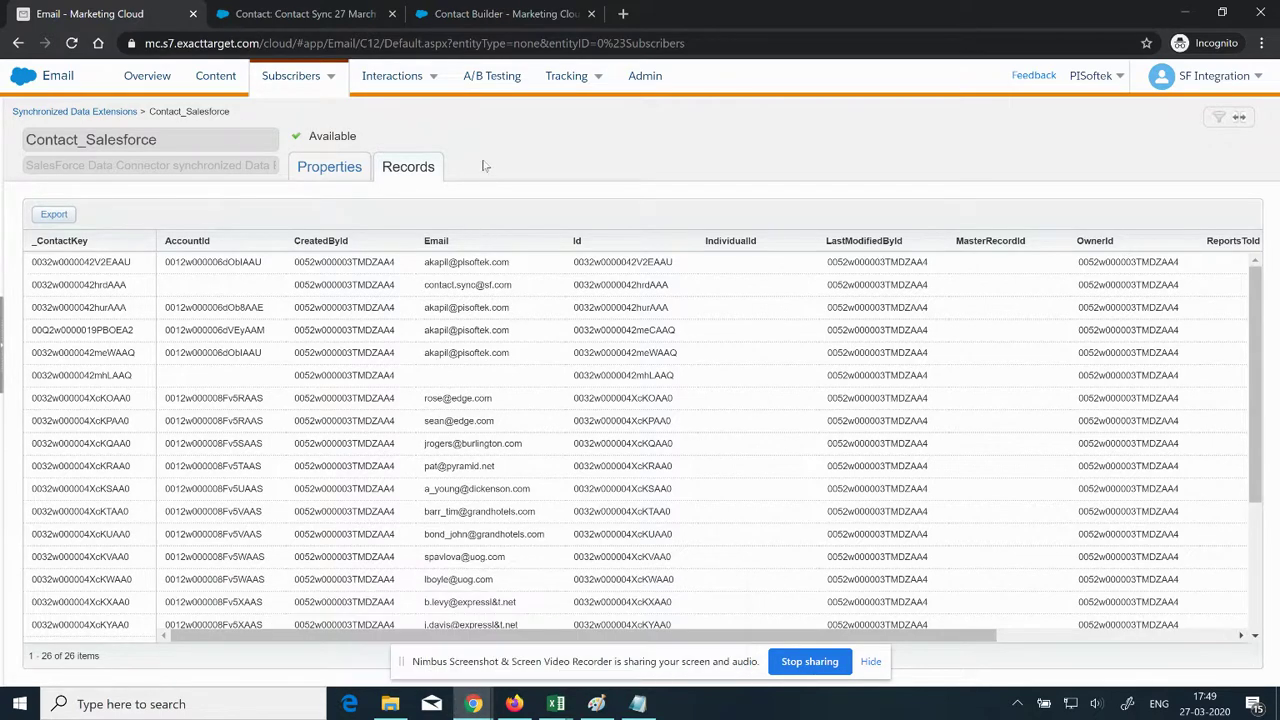
{"action": "key", "text": "F5"}
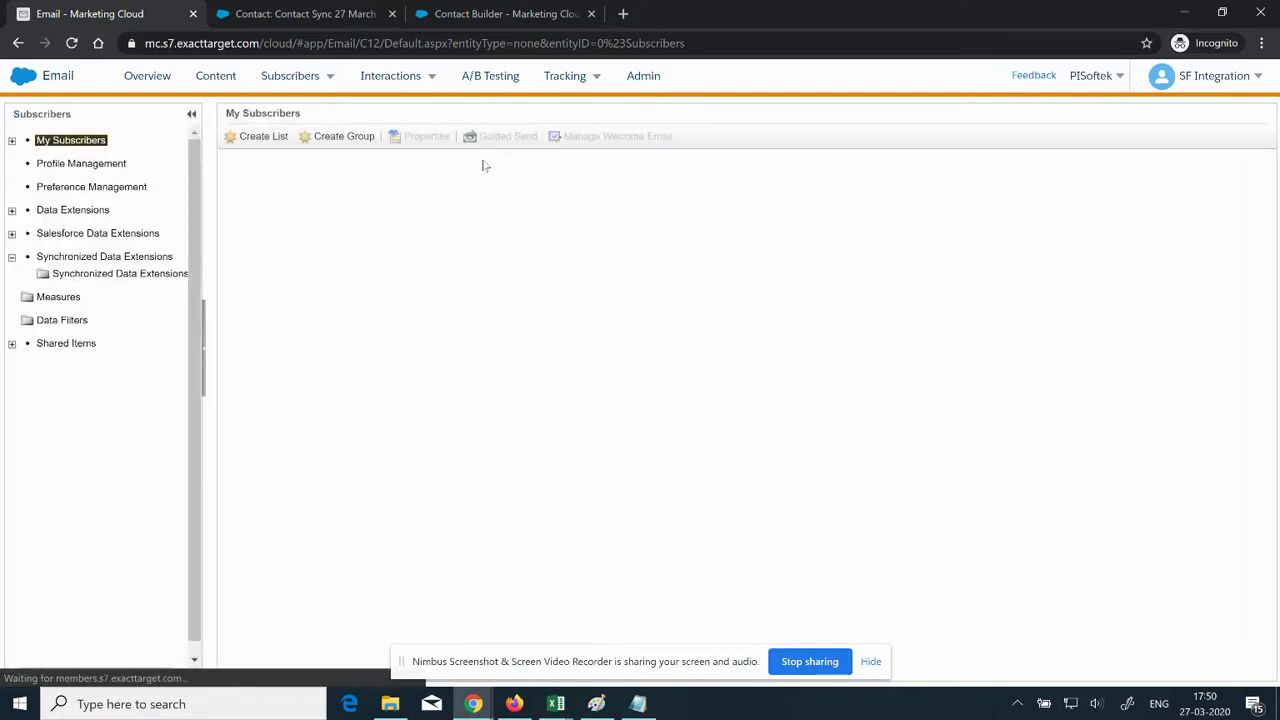
Step: Reopen the Contact_Salesforce data extension's Records tab from Synchronized Data Extensions
{"action": "left_click", "coordinate": [135, 276]}
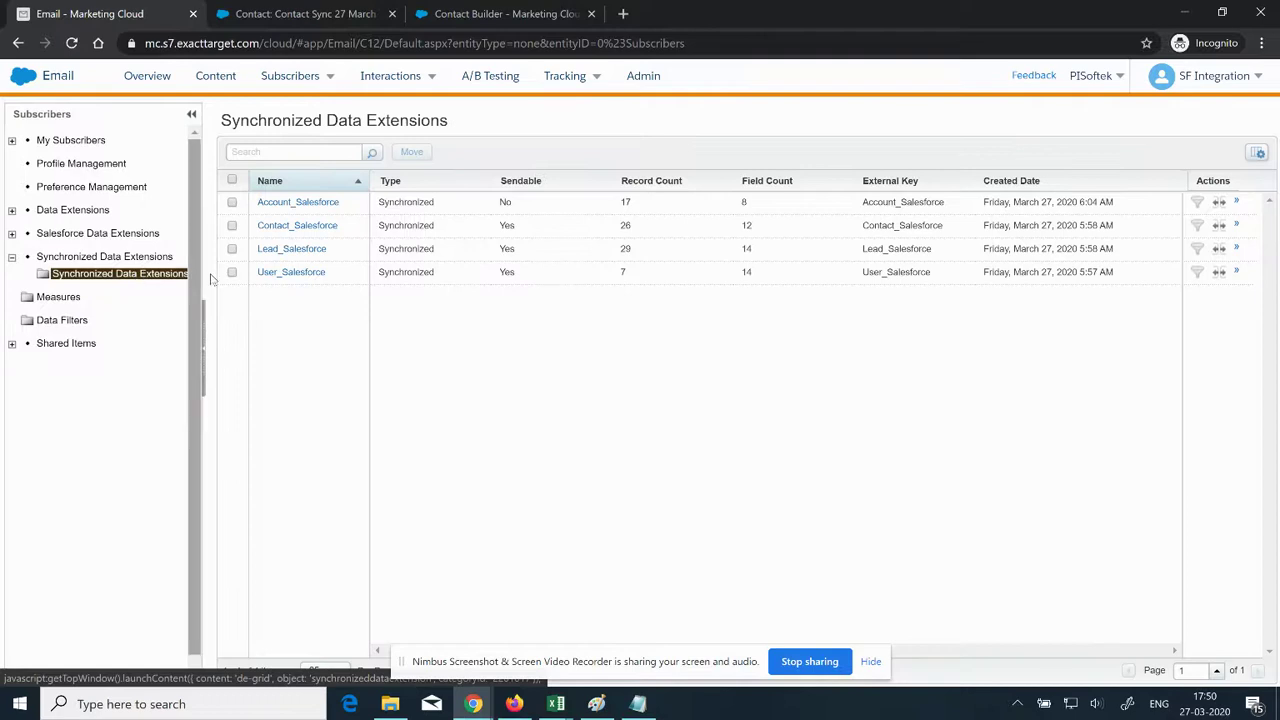
{"action": "left_click", "coordinate": [308, 230]}
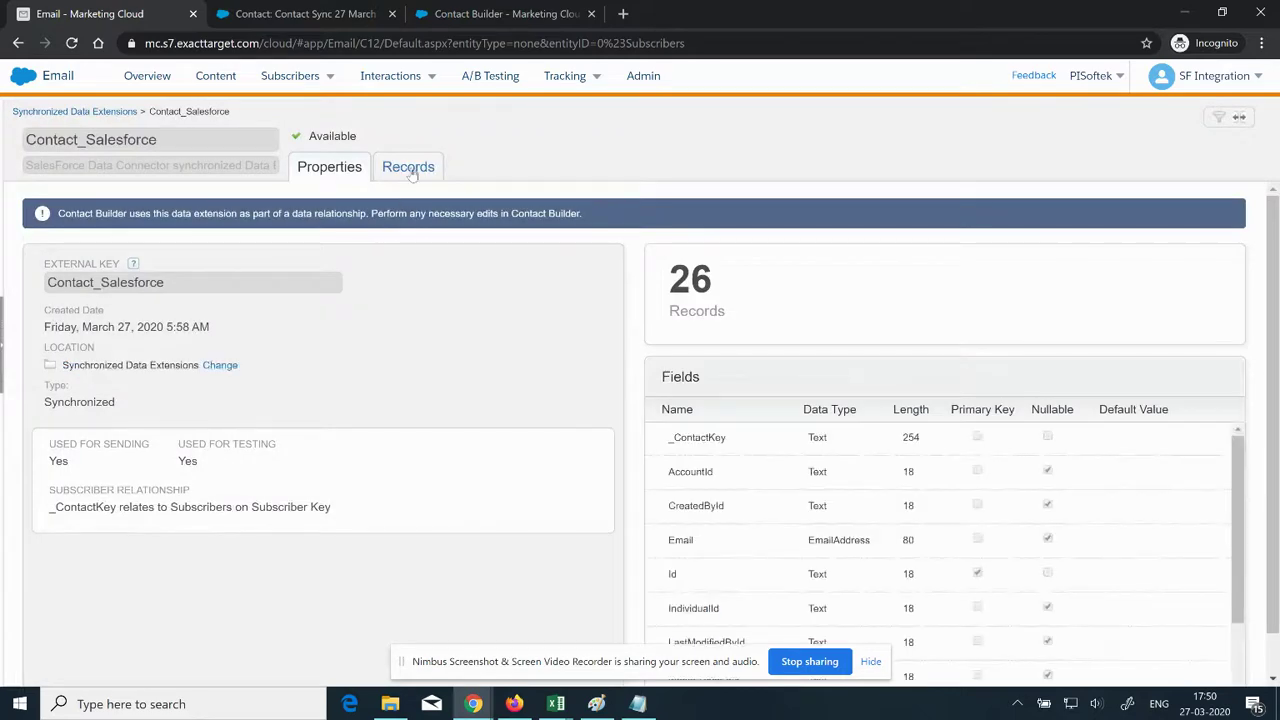
{"action": "left_click", "coordinate": [410, 168]}
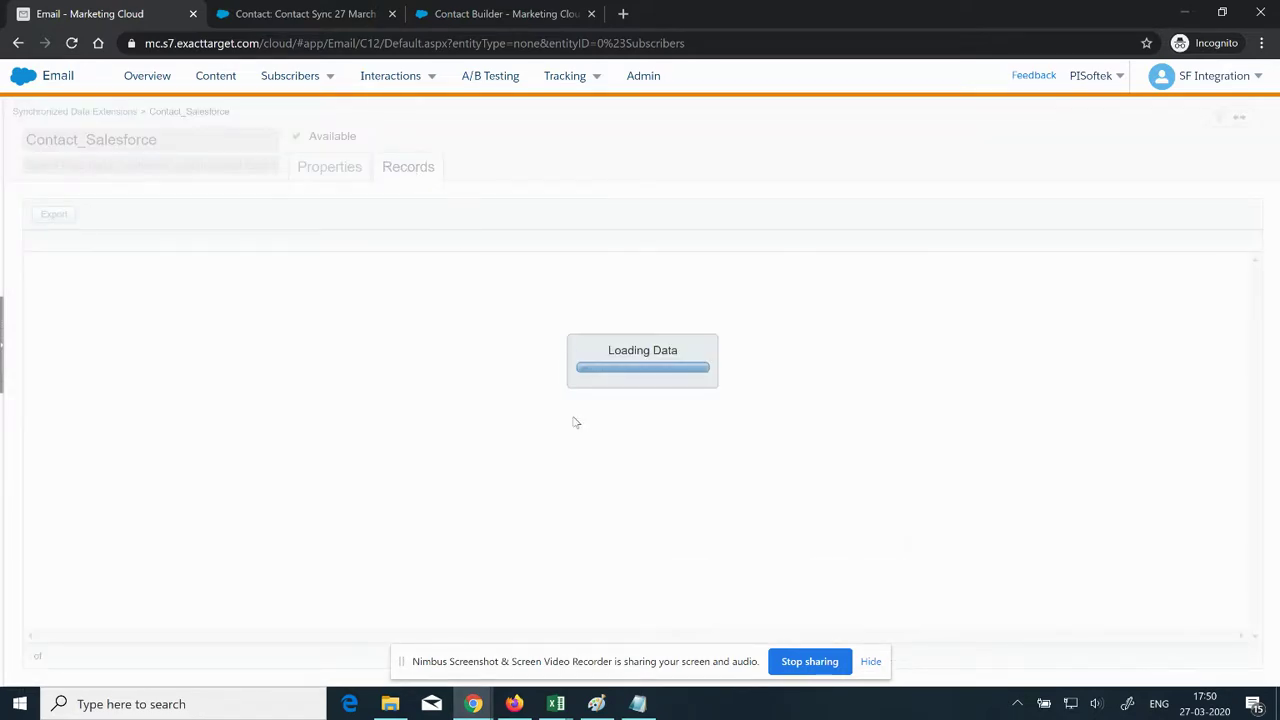
{"action": "left_click_drag", "start_coordinate": [757, 645], "coordinate": [618, 643]}
Step: Glance at the deployment testing spreadsheet and return to the Marketing Cloud email window
{"action": "mouse_move", "coordinate": [447, 690]}
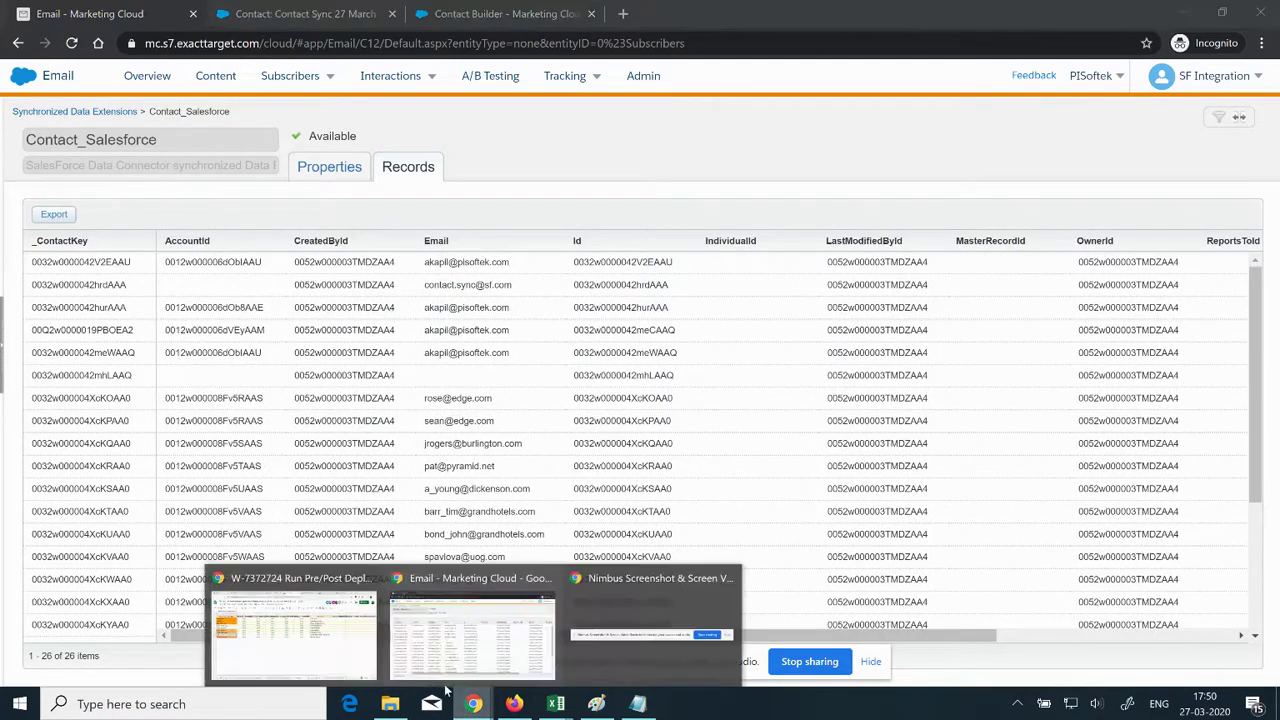
{"action": "left_click", "coordinate": [293, 625]}
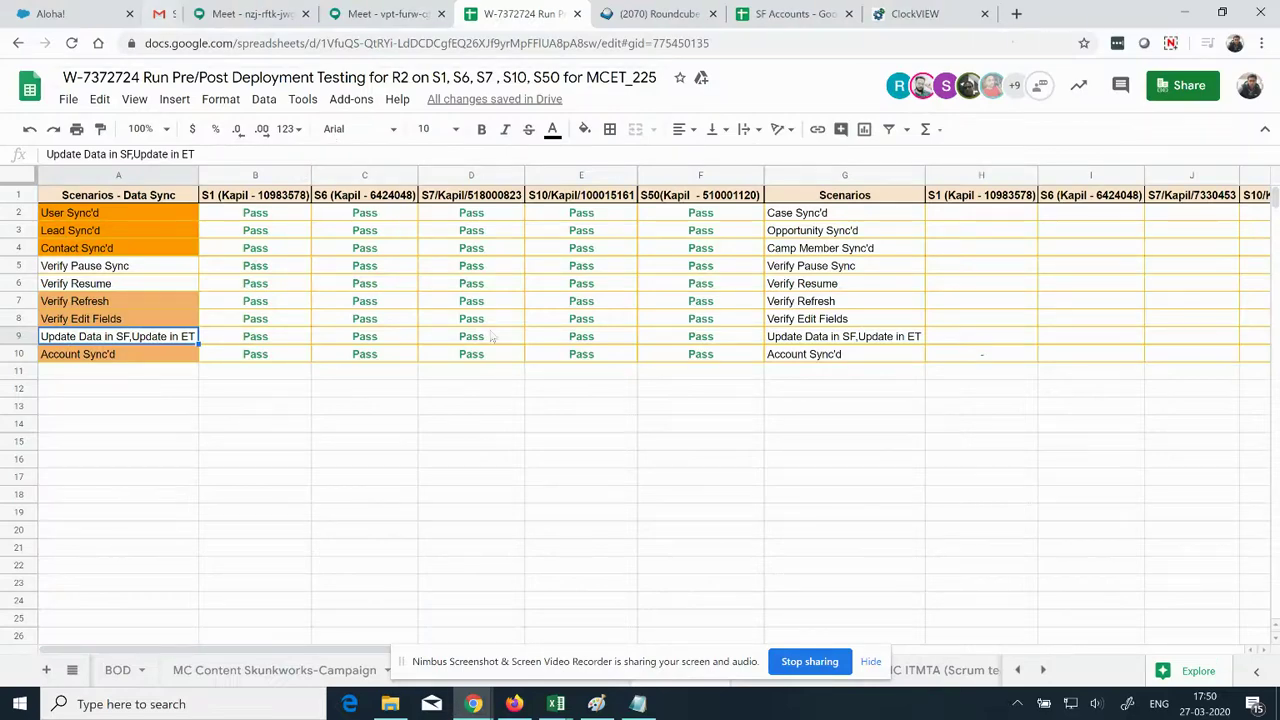
{"action": "mouse_move", "coordinate": [474, 703]}
{"action": "left_click", "coordinate": [517, 645]}
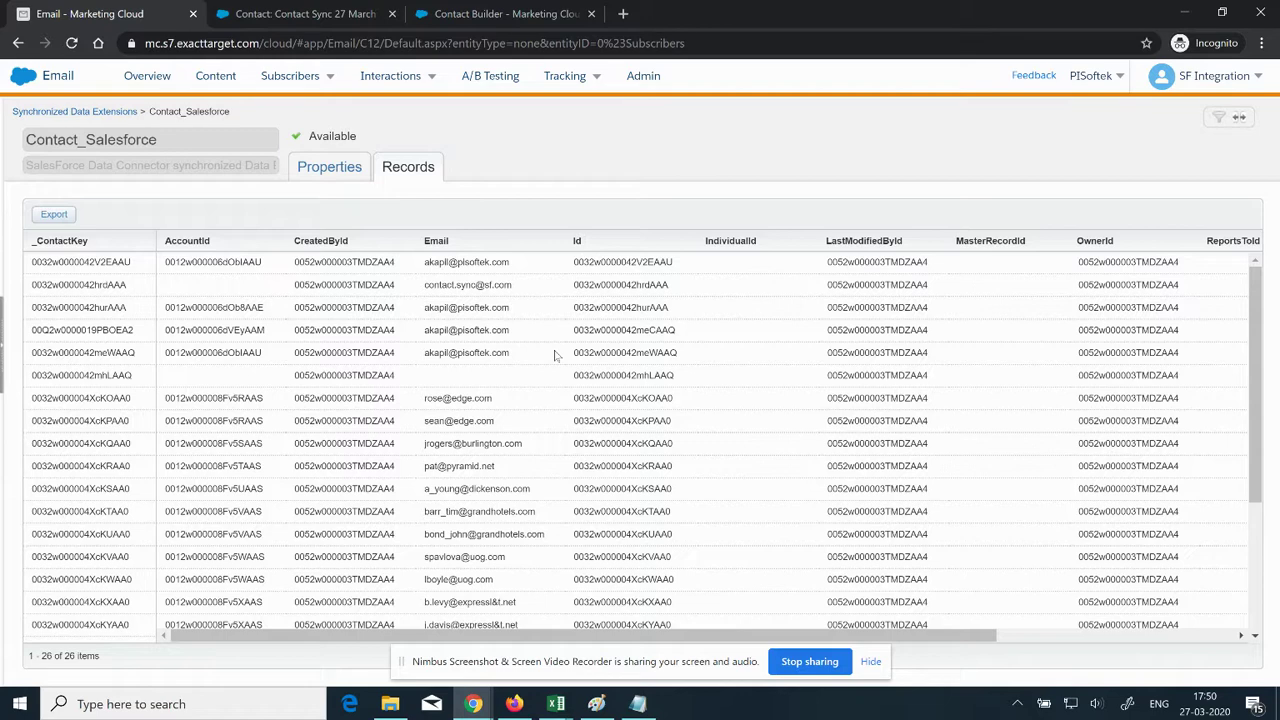
Step: Return to Synchronized Data Extensions and reopen the Contact_Salesforce records
{"action": "left_click", "coordinate": [100, 113]}
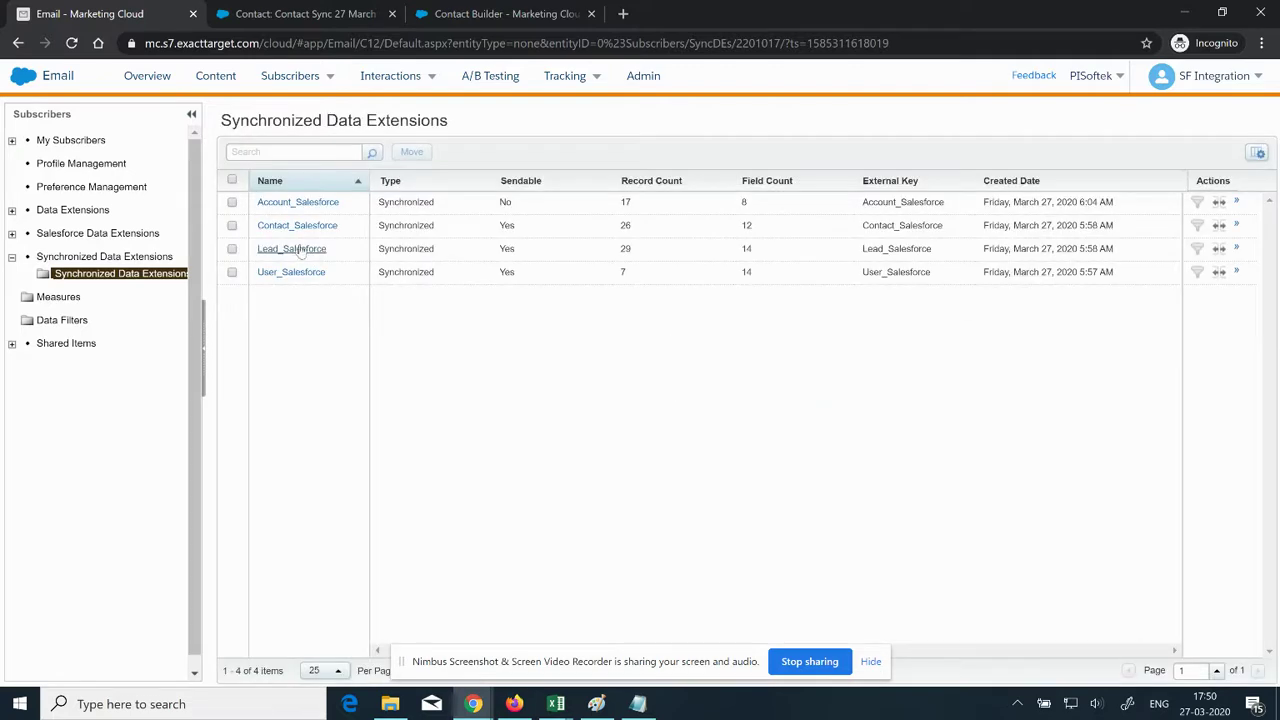
{"action": "left_click", "coordinate": [299, 230]}
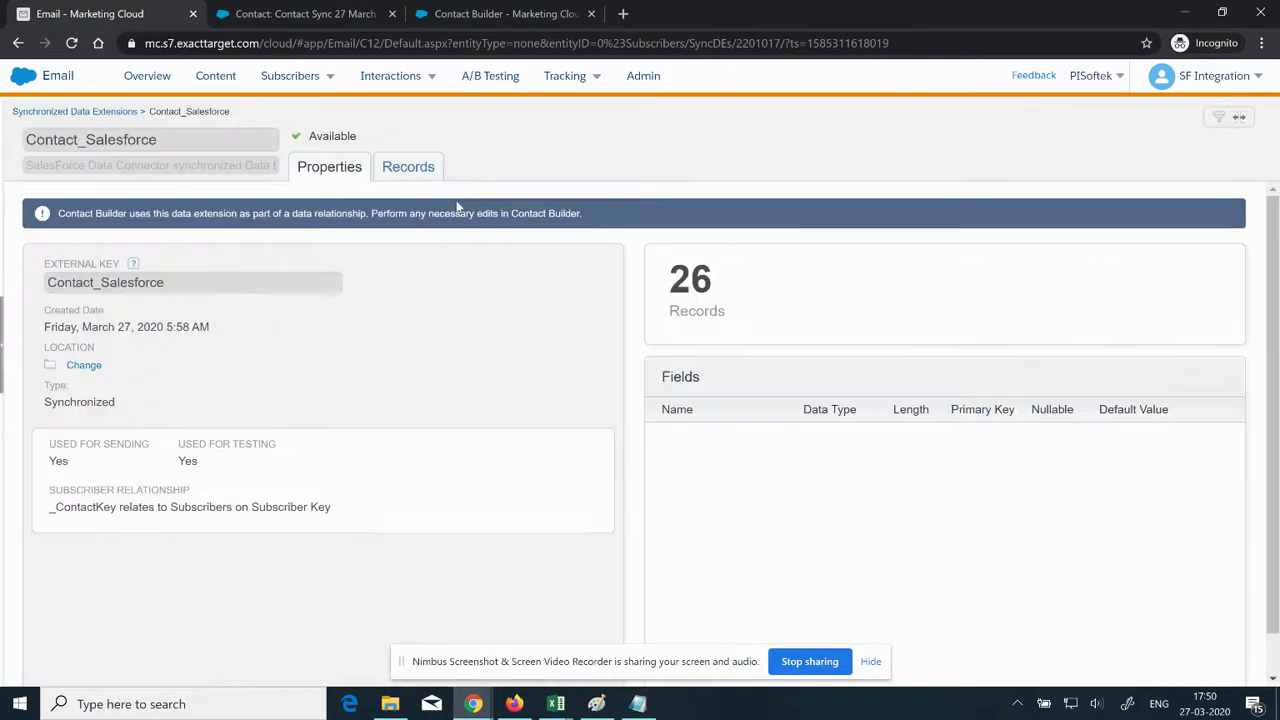
{"action": "left_click", "coordinate": [414, 172]}
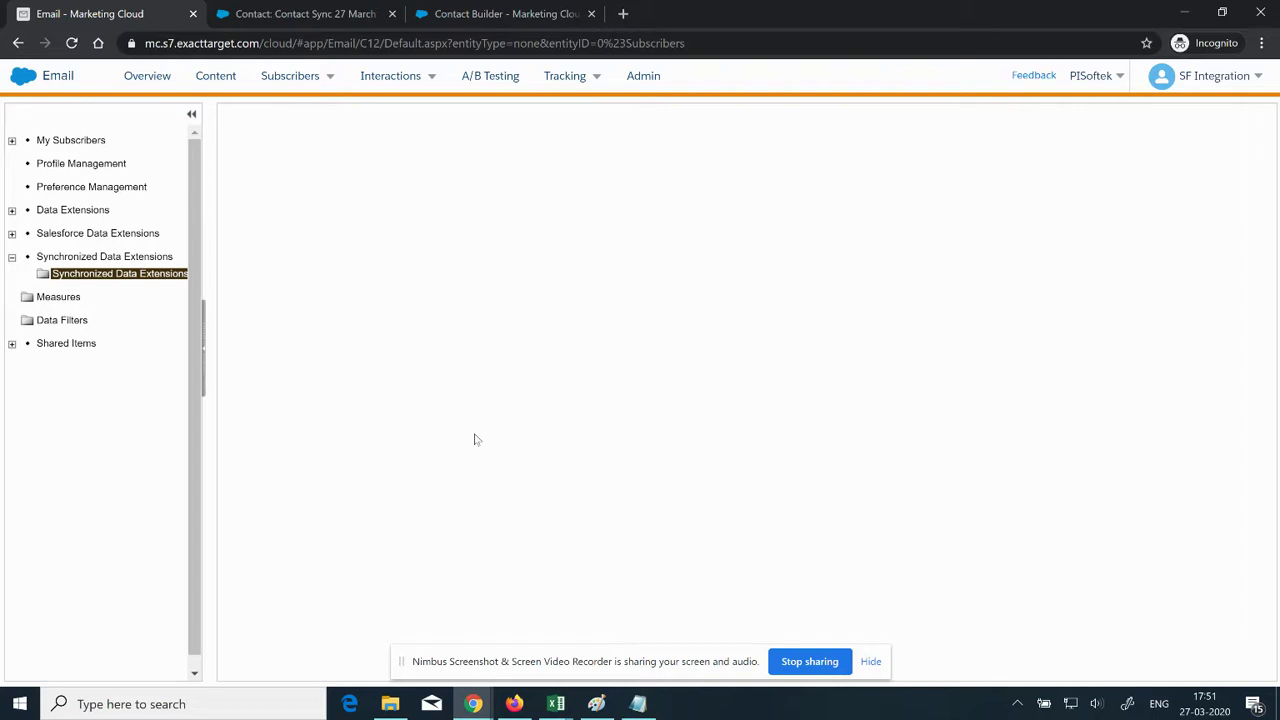
Step: Reload the synchronized data extensions and open the Contact_Salesforce records
{"action": "left_click", "coordinate": [132, 281]}
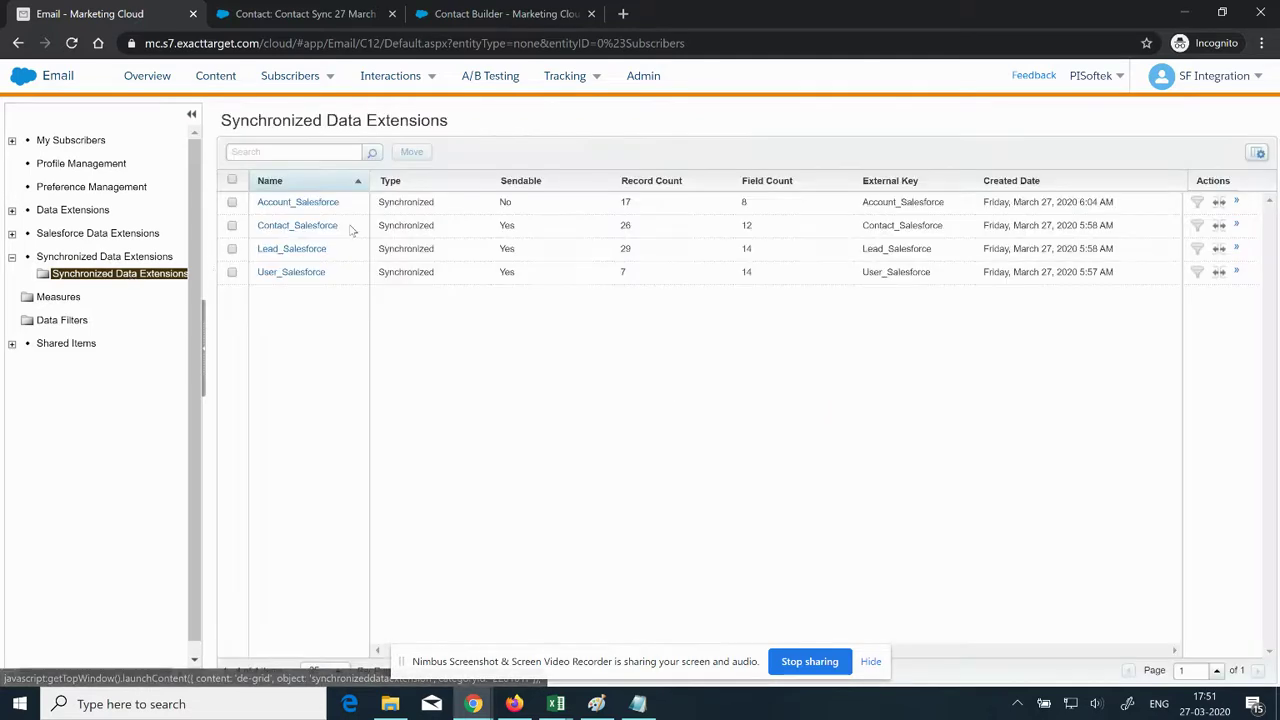
{"action": "left_click", "coordinate": [318, 232]}
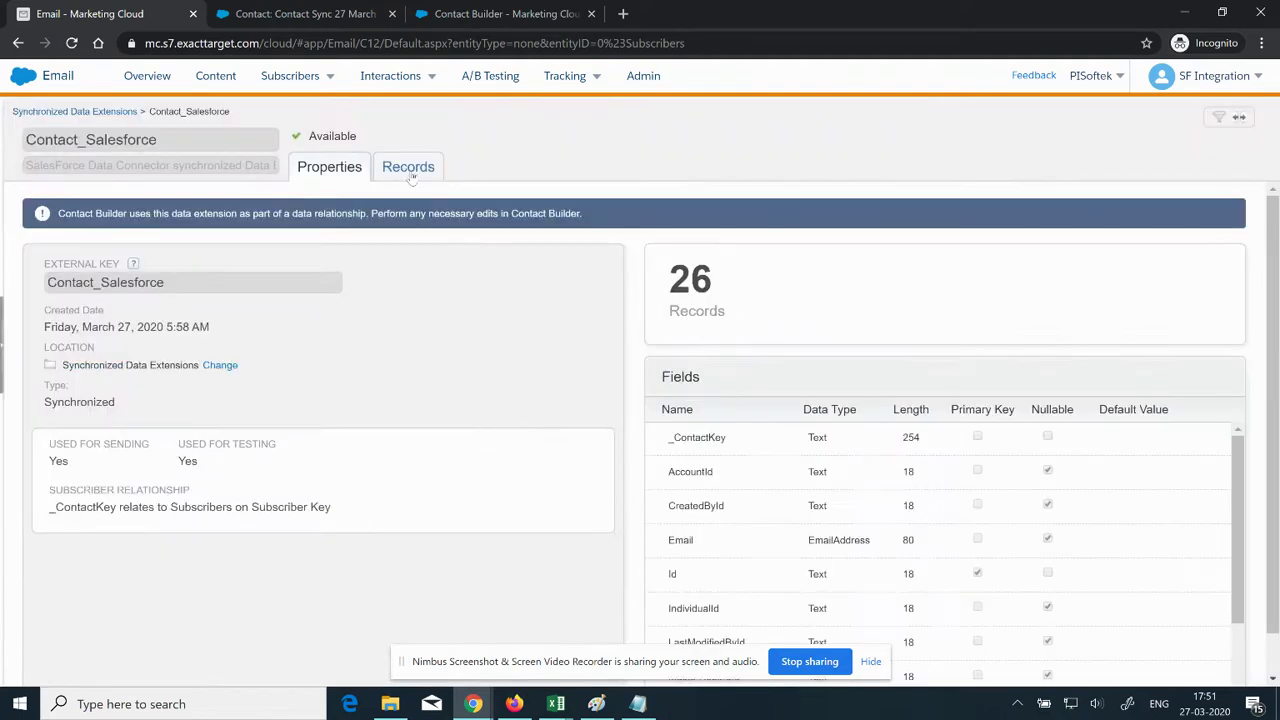
{"action": "left_click", "coordinate": [408, 167]}
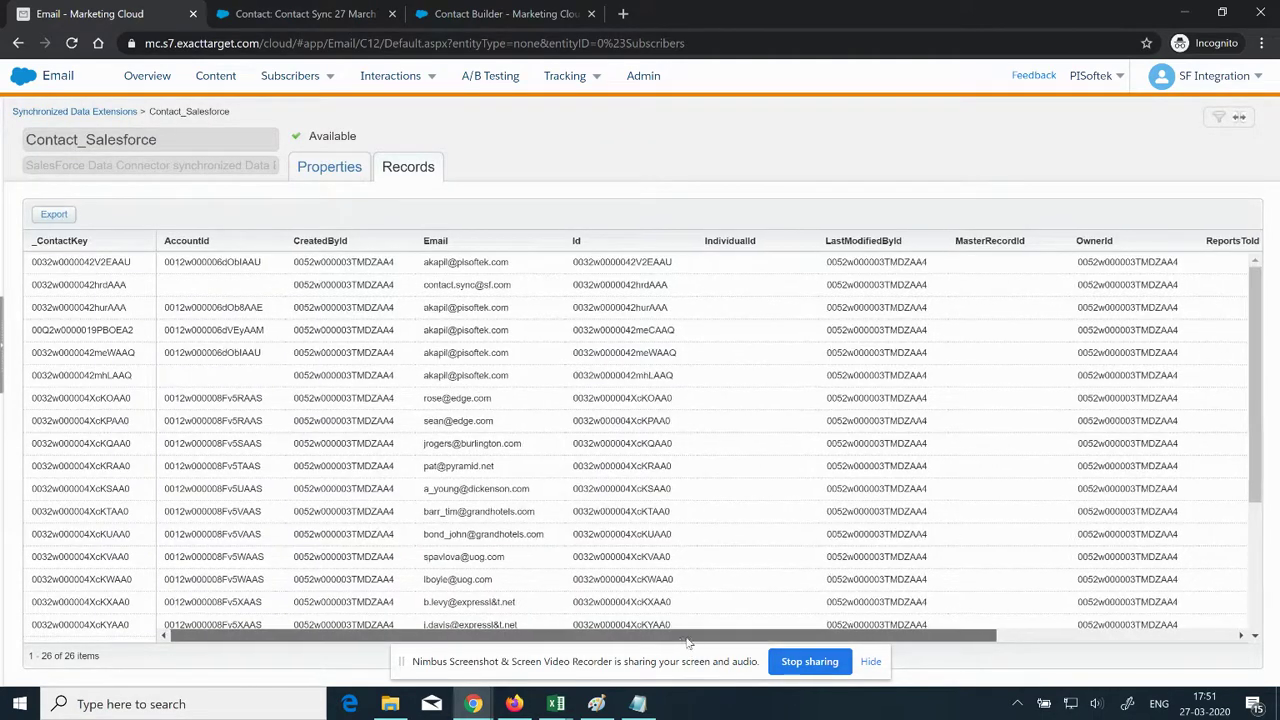
Step: Highlight the Contact Sync 27 March row's updated Email, then return to the testing spreadsheet
{"action": "left_click_drag", "start_coordinate": [838, 637], "coordinate": [1076, 637]}
{"action": "left_click_drag", "start_coordinate": [1182, 380], "coordinate": [393, 378]}
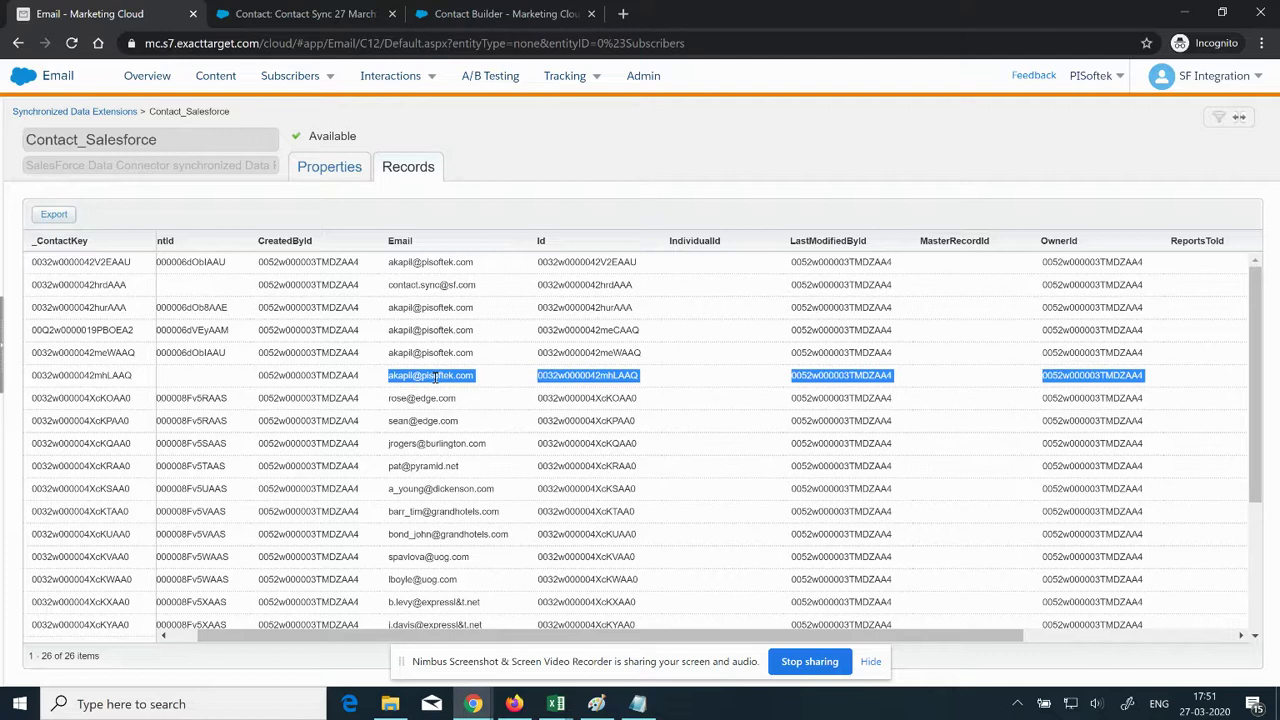
{"action": "left_click", "coordinate": [418, 375]}
{"action": "left_click_drag", "start_coordinate": [388, 375], "coordinate": [476, 372]}
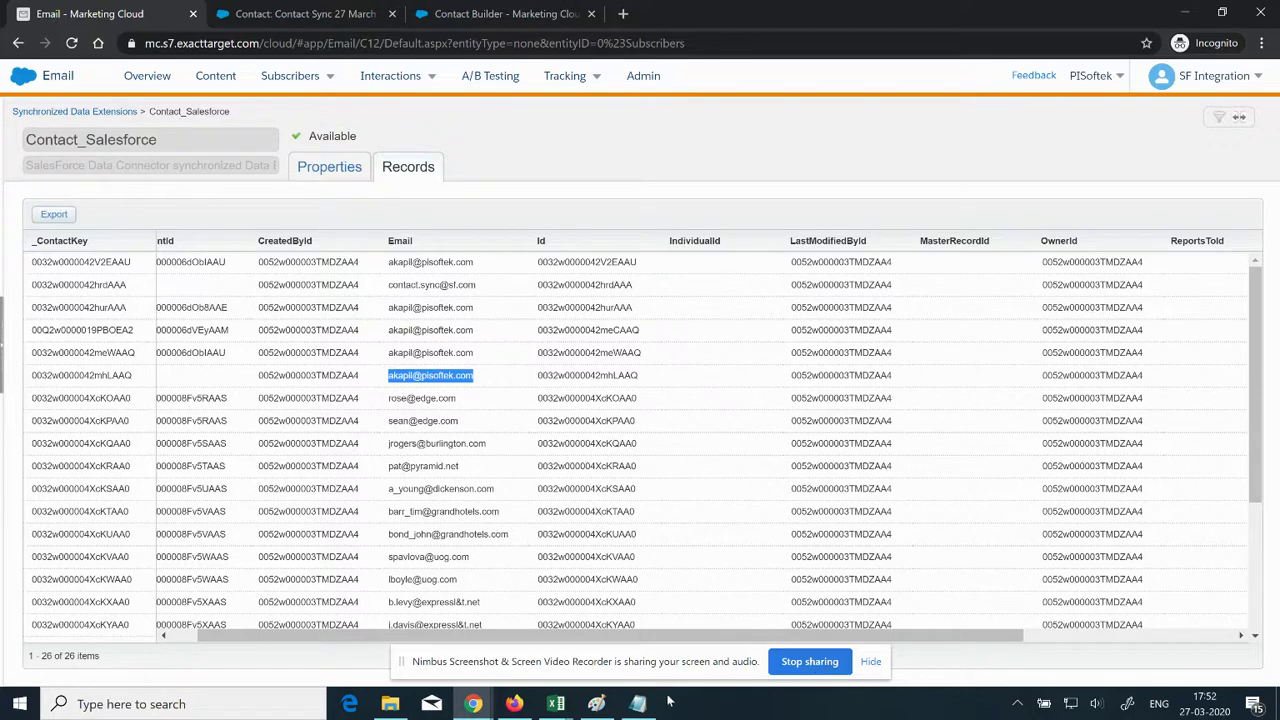
{"action": "mouse_move", "coordinate": [473, 704]}
{"action": "left_click", "coordinate": [340, 630]}
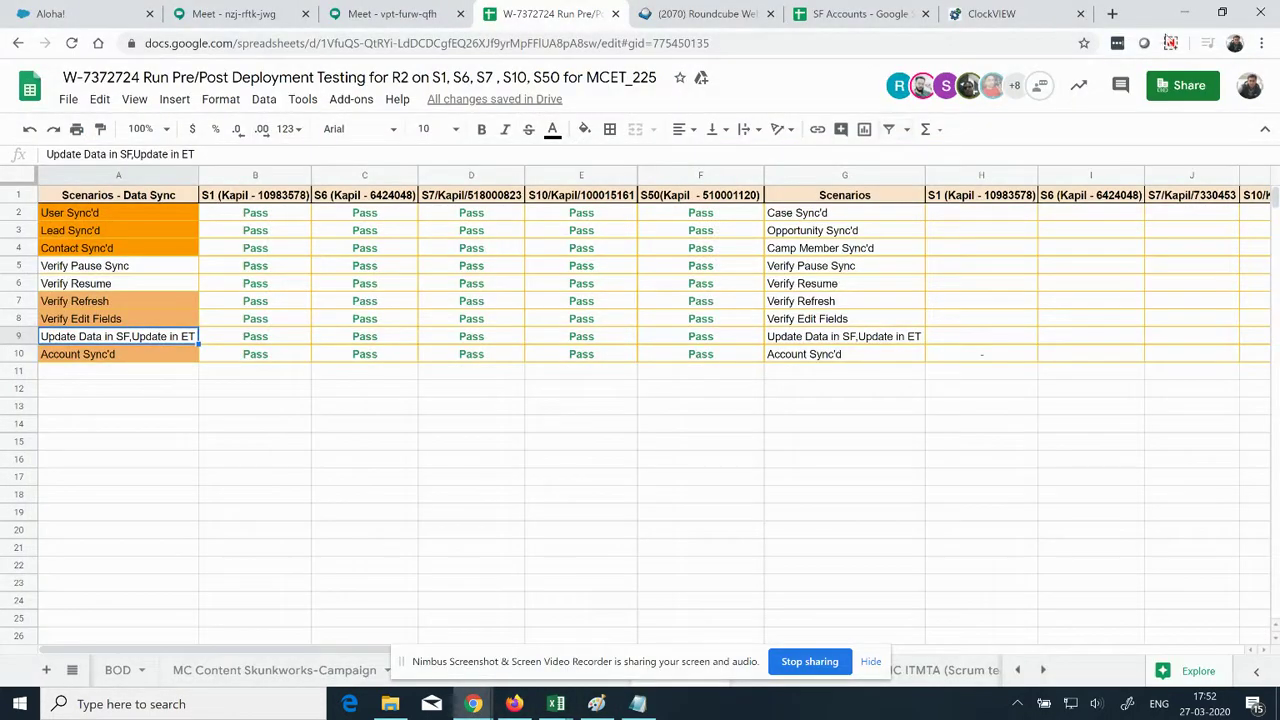